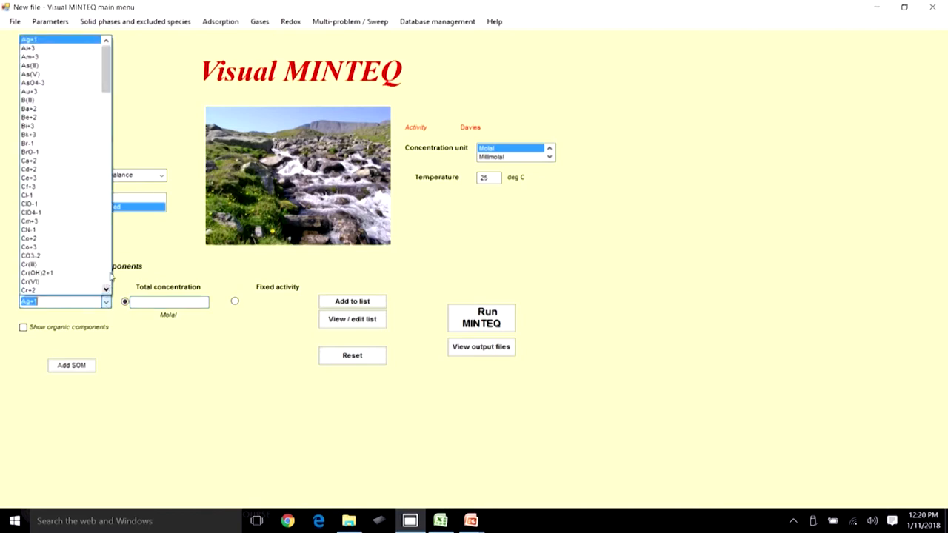
- Add the component CO3-2 to the problem with a total concentration of .01 molal
left_click_drag(104, 87, 104, 101)
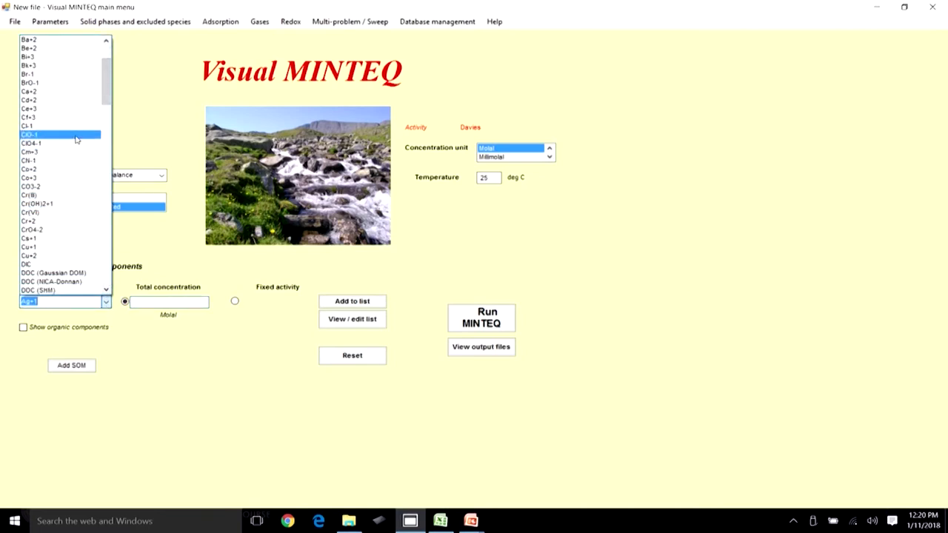
left_click(48, 189)
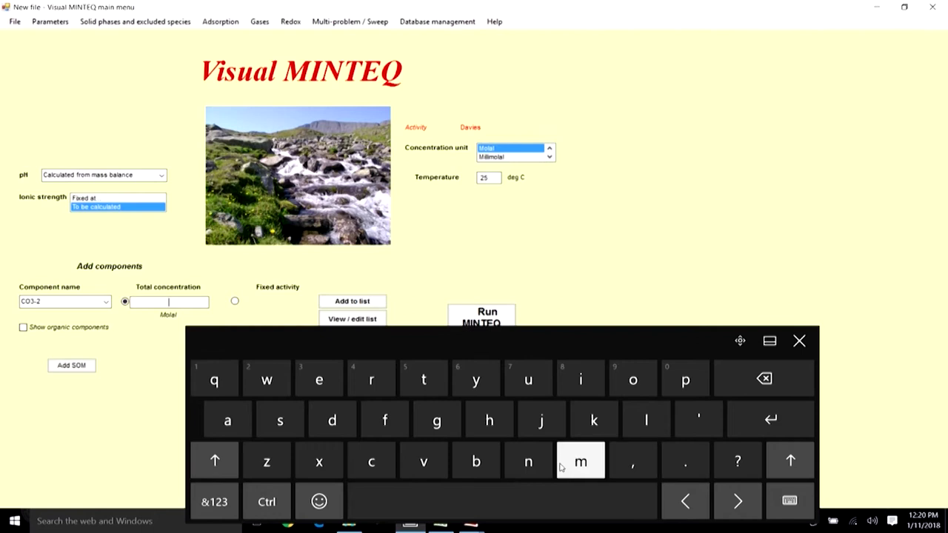
left_click(211, 510)
type("0")
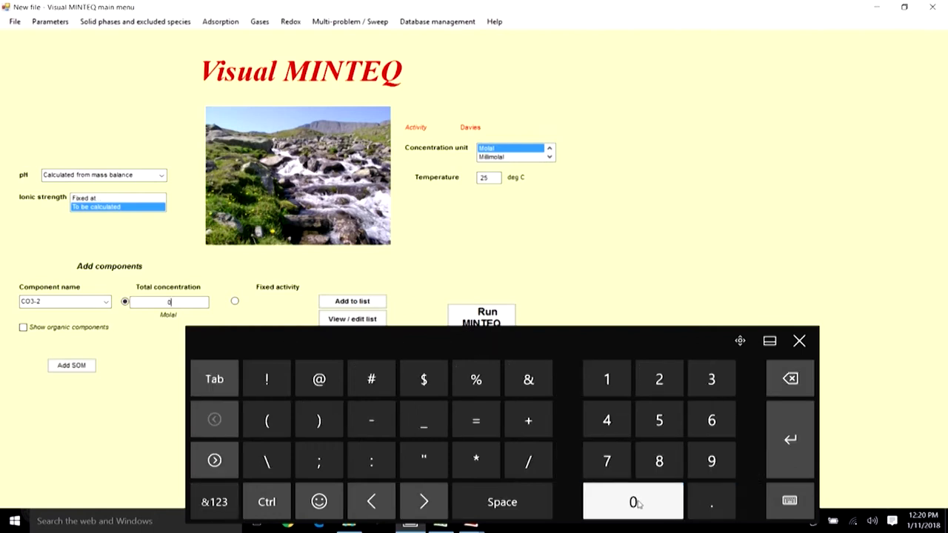
type("01")
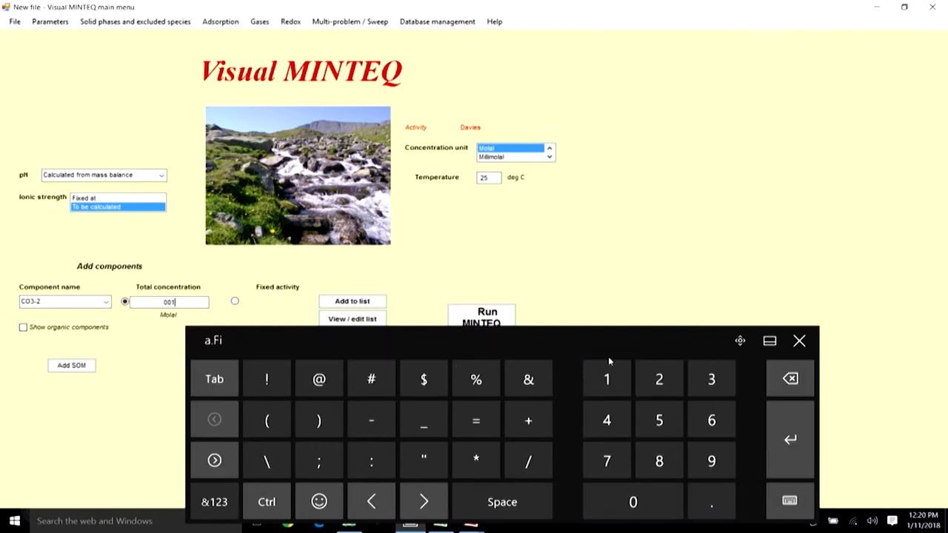
key("BackSpace")
key("BackSpace")
type("1")
left_click(352, 302)
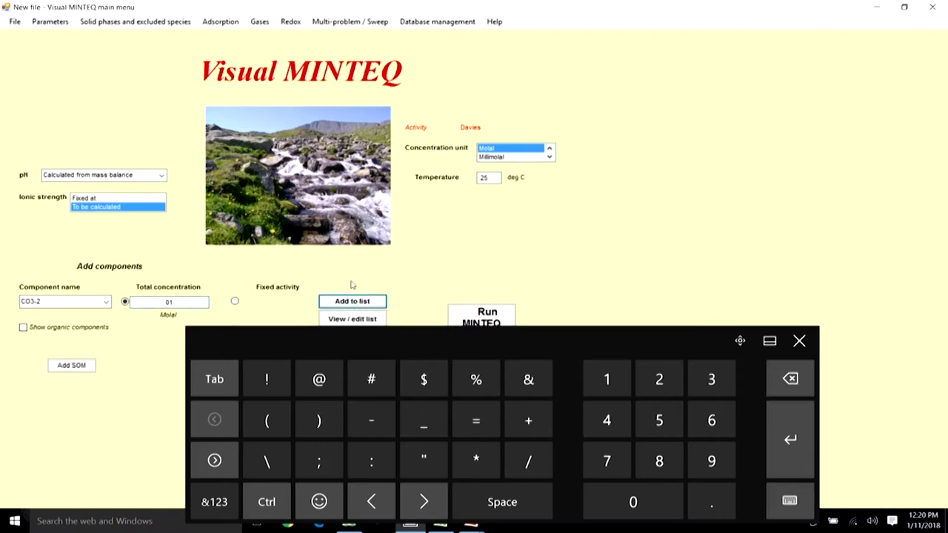
- Add the component H+1 to the problem with a total concentration of .02 molal
left_click(60, 302)
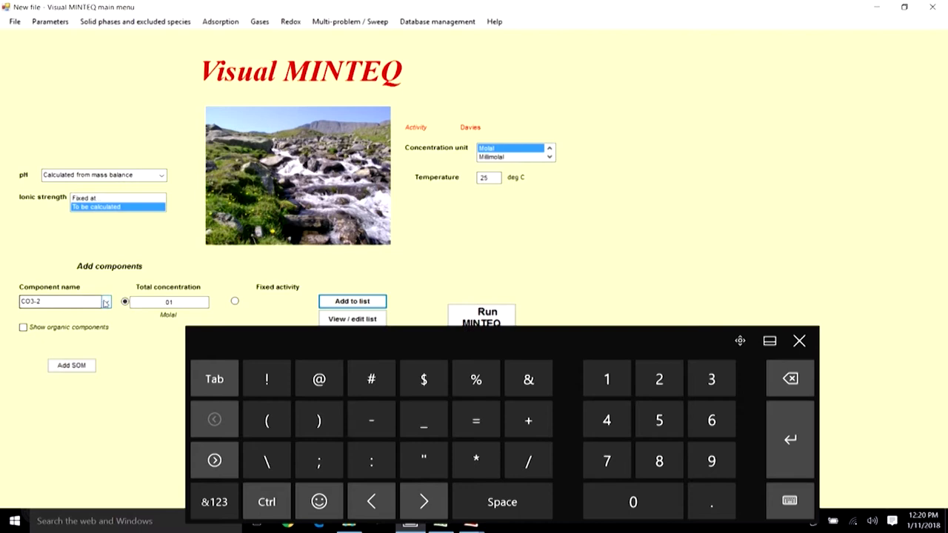
left_click(106, 302)
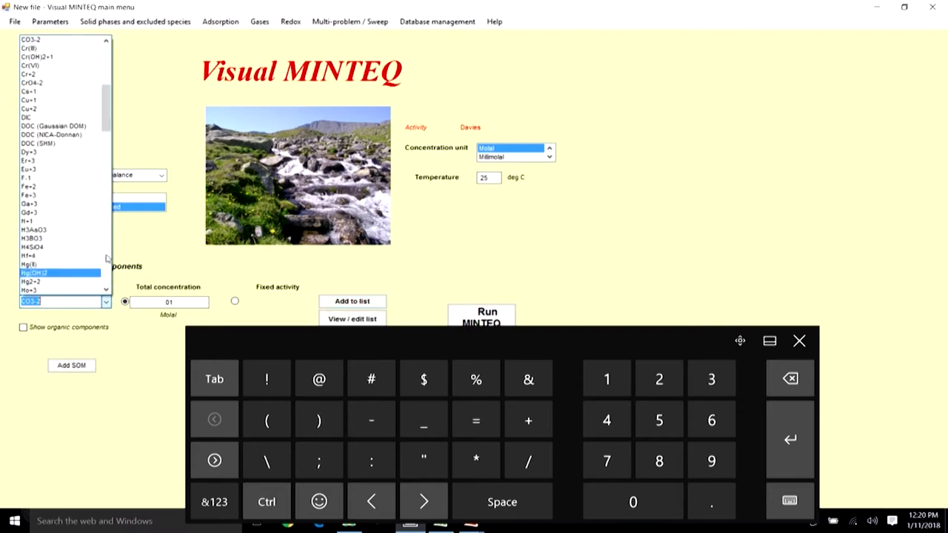
left_click(44, 221)
left_click(189, 302)
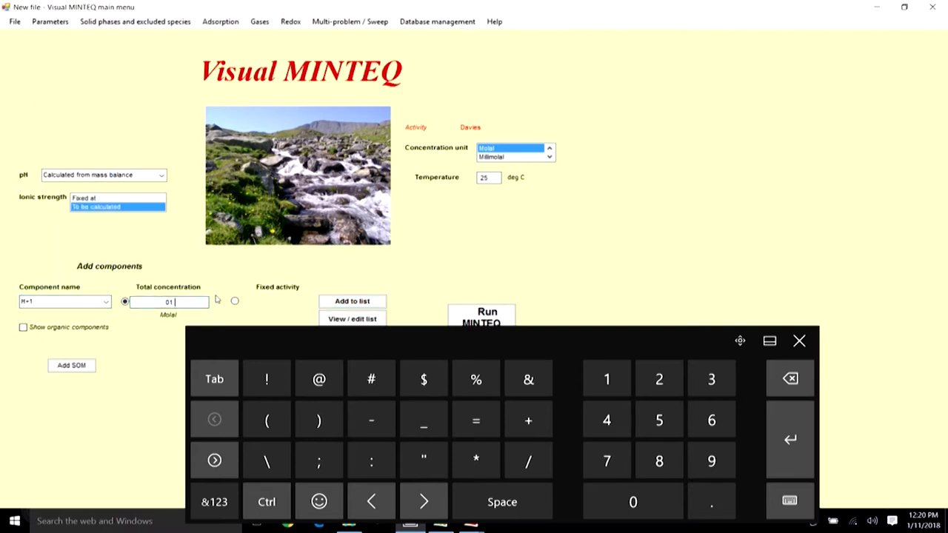
left_click(792, 380)
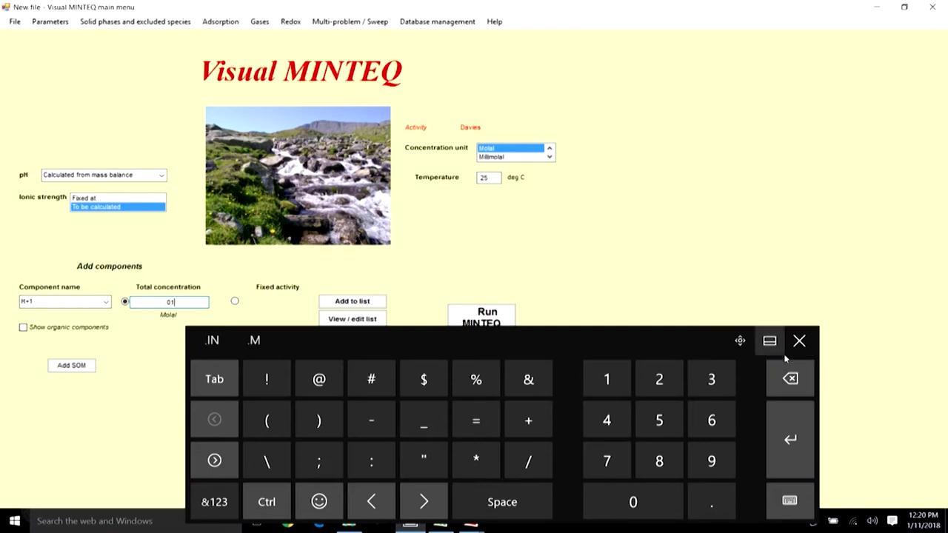
left_click(791, 380)
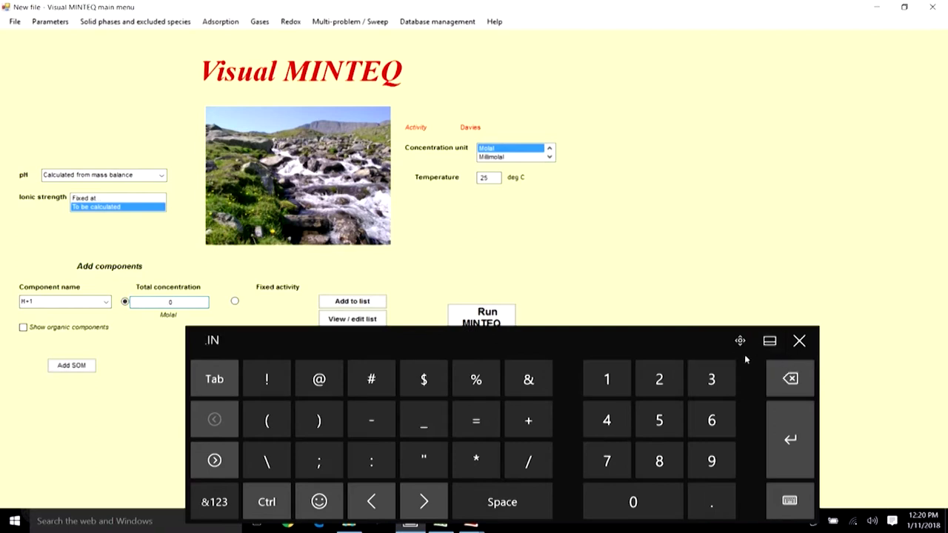
left_click(659, 379)
left_click(357, 302)
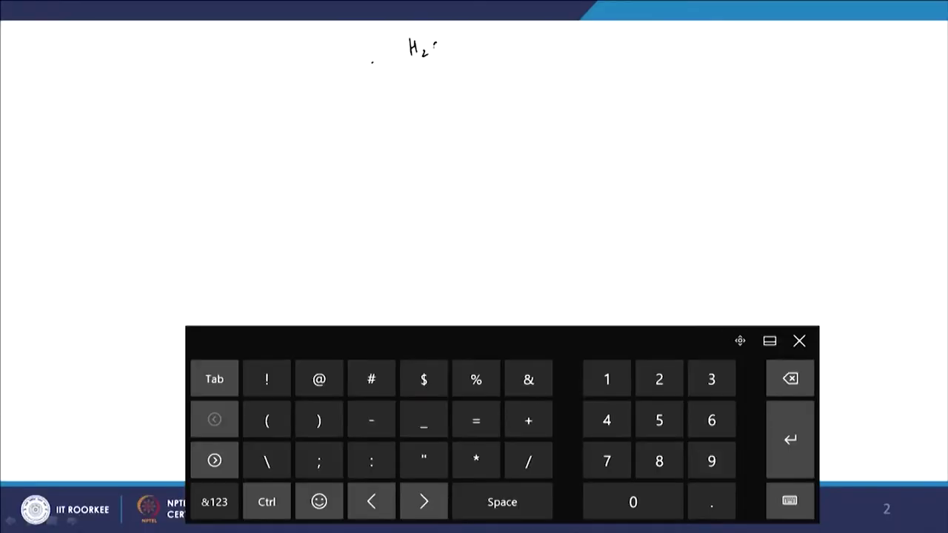
- Switch to the slide and handwrite the H2CO3 row, with Ht = 2[H2CO3]° and CO3t = 1[H2CO3]°
left_click_drag(458, 35, 460, 54)
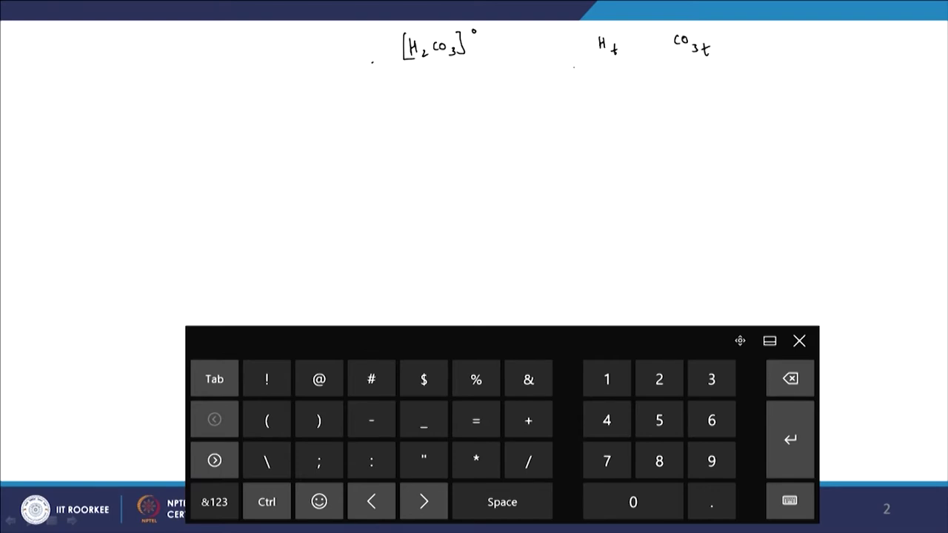
left_click_drag(596, 71, 592, 92)
left_click_drag(629, 72, 628, 89)
left_click_drag(725, 71, 724, 91)
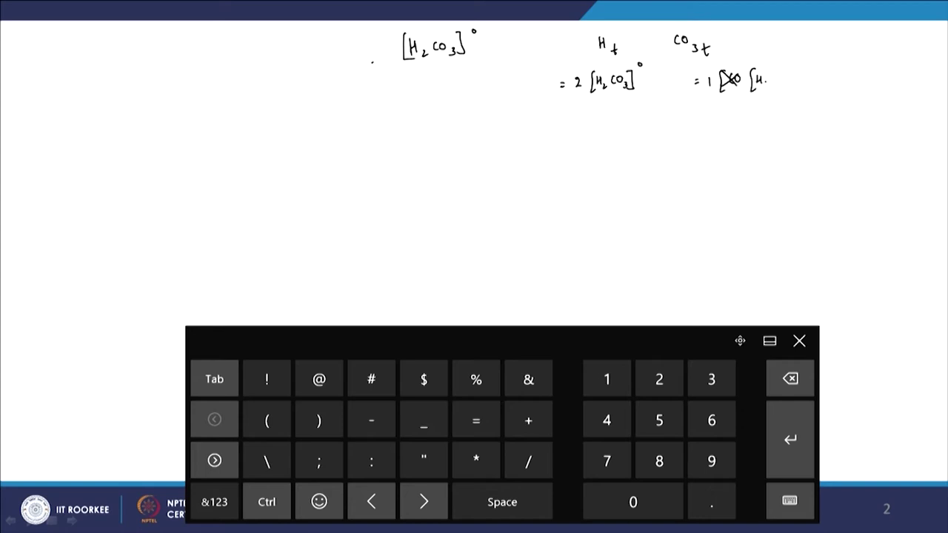
left_click_drag(799, 70, 791, 89)
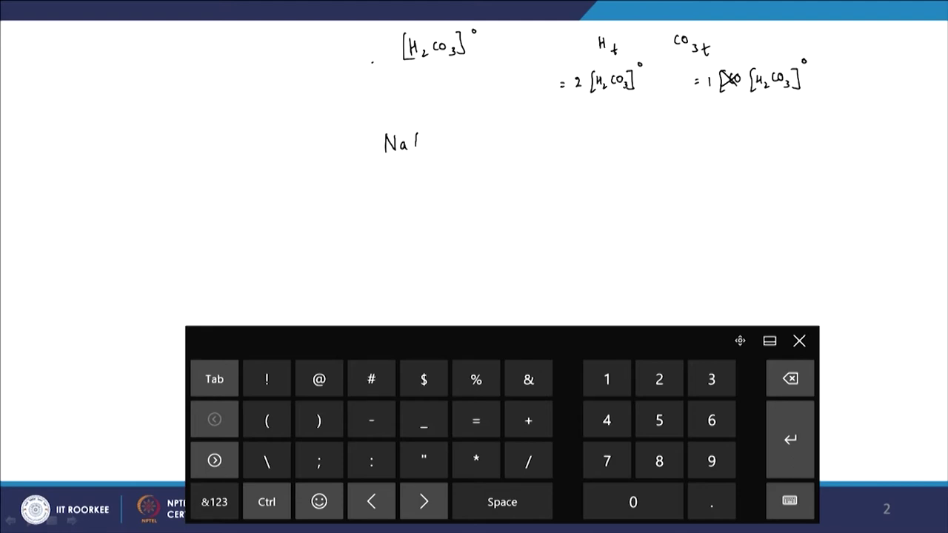
- Handwrite a second row for [NaHCO3]° below, with Ht = 1[NaHCO3]° and CO3t = 1[NaHCO3]°
left_click_drag(380, 125, 390, 156)
left_click_drag(460, 121, 452, 152)
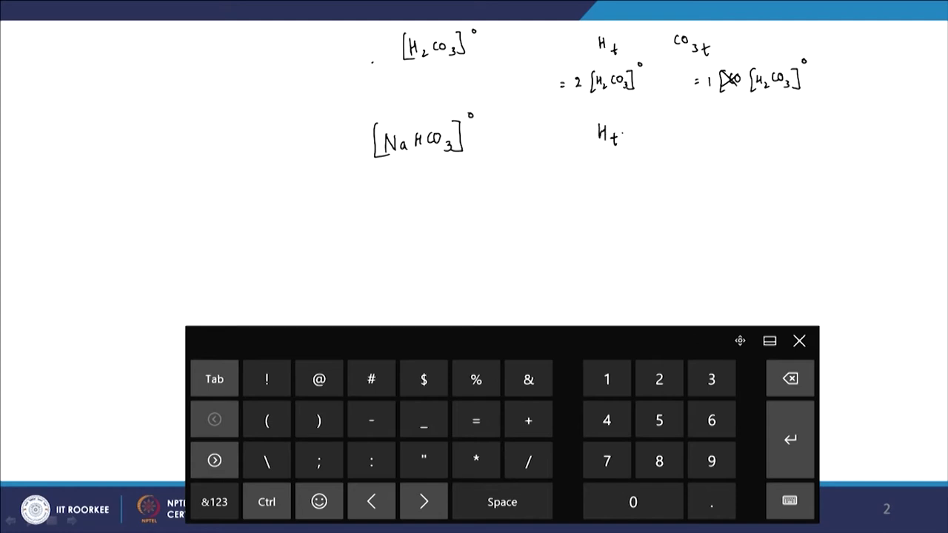
left_click_drag(612, 164, 619, 187)
left_click_drag(665, 161, 667, 182)
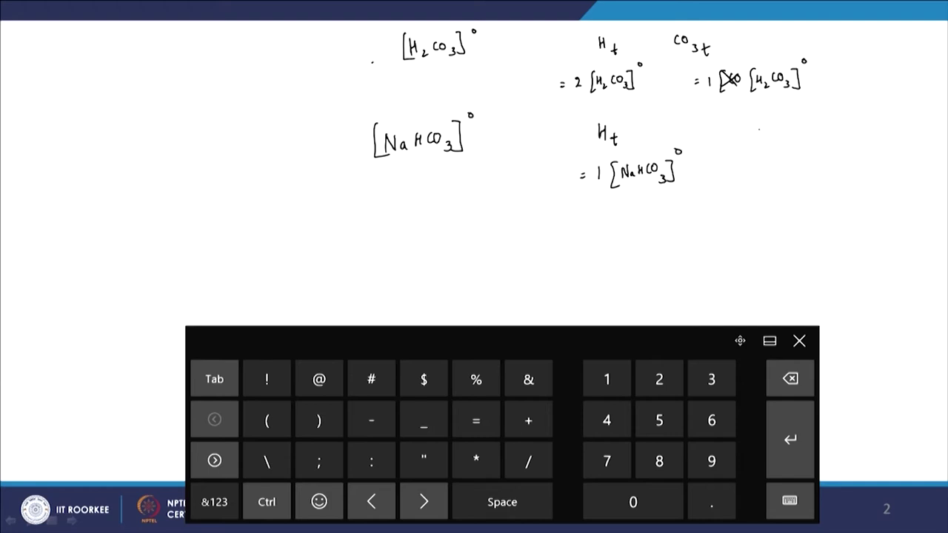
left_click_drag(782, 130, 781, 132)
left_click_drag(796, 166, 798, 190)
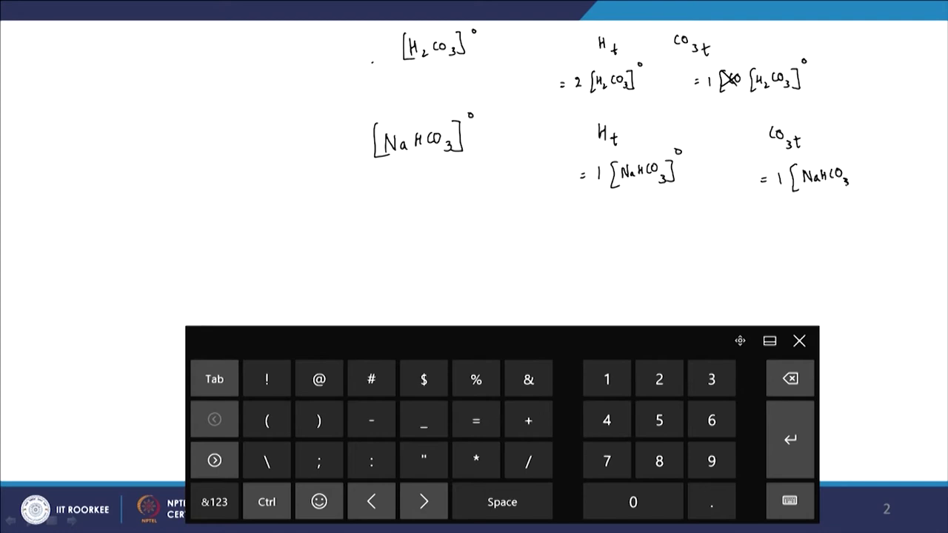
left_click_drag(852, 166, 854, 187)
left_click_drag(864, 151, 863, 152)
- Frame the H2CO3 row on the slide and note its initial concentration as 0.01
mouse_move(372, 33)
left_mouse_down()
mouse_move(372, 65)
mouse_move(408, 87)
mouse_move(783, 103)
mouse_move(858, 33)
left_mouse_up()
mouse_move(364, 31)
left_mouse_down()
mouse_move(633, 19)
mouse_move(872, 26)
left_mouse_up()
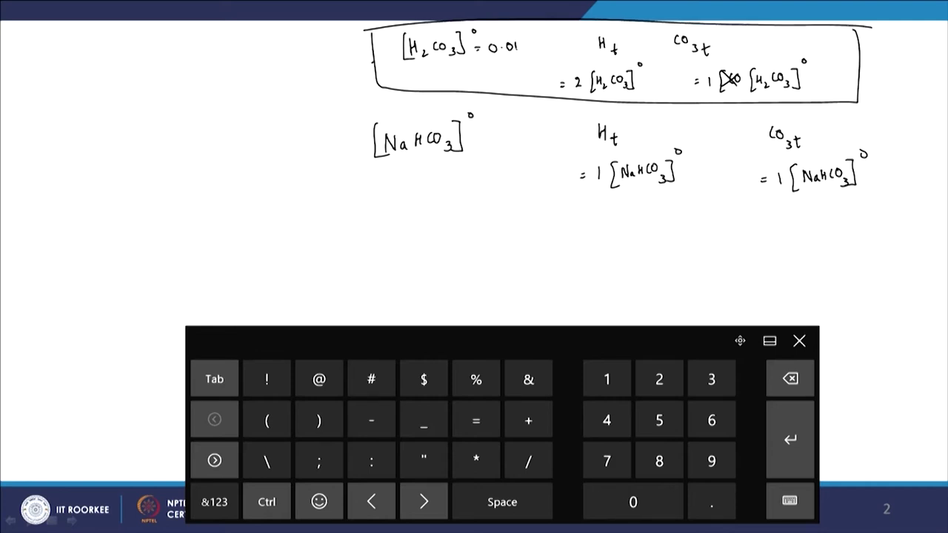
left_click_drag(491, 59, 535, 57)
- Switch back to Visual MINTEQ, check the total concentrations in the component list, and return to the main menu
key("alt+Tab")
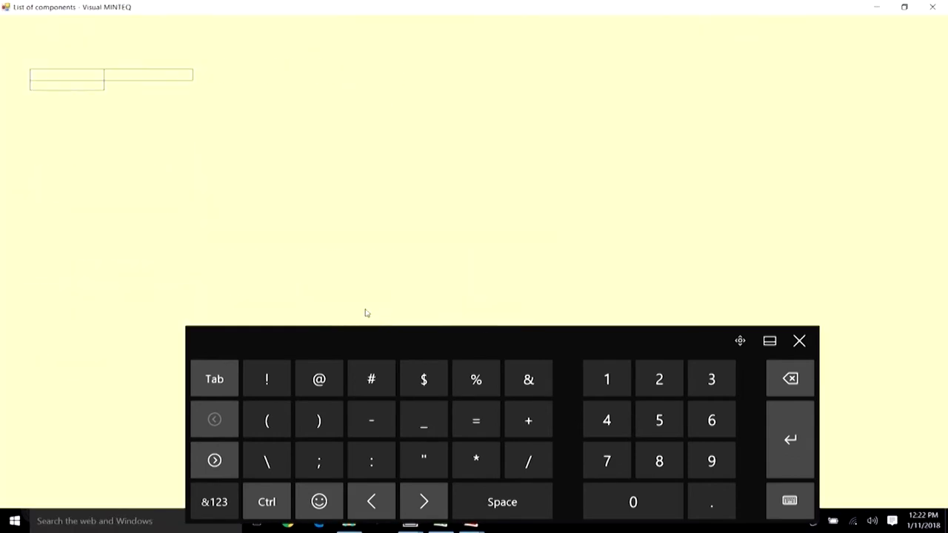
left_click(364, 319)
left_click(133, 75)
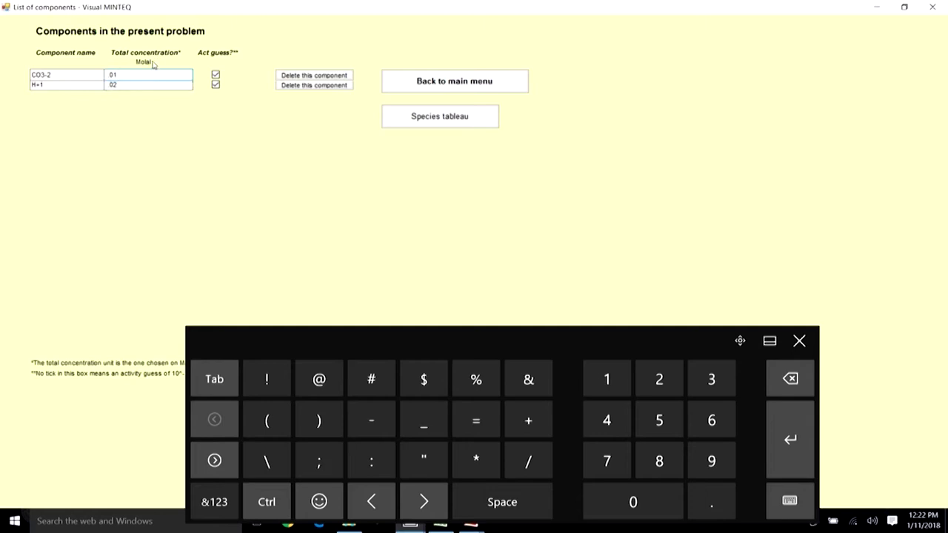
left_click(129, 85)
left_click(481, 86)
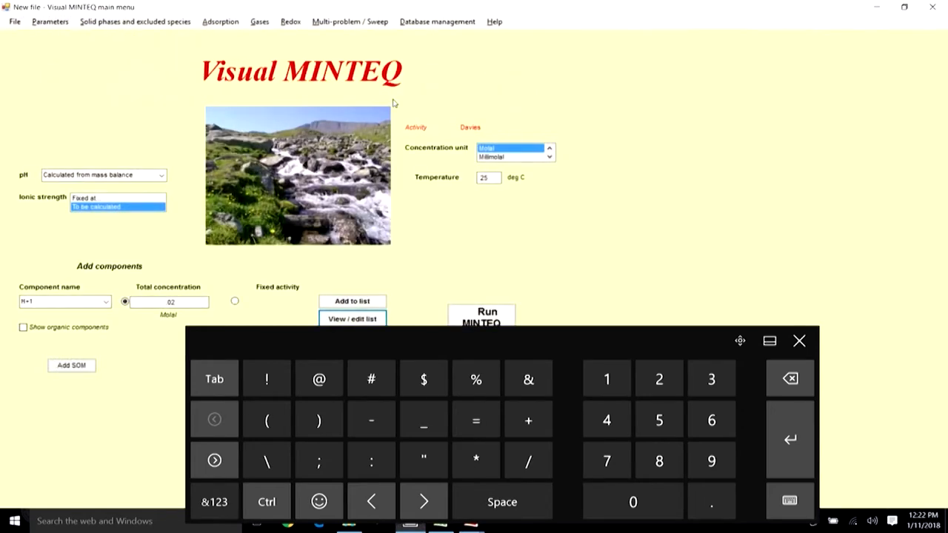
left_click(800, 341)
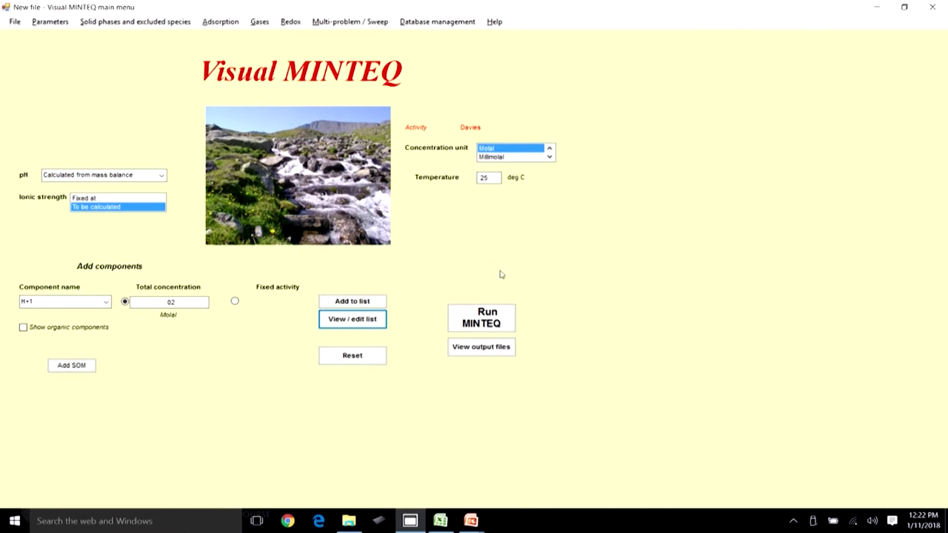
- Select titration with a titrant of defined composition as the multi-problem type and open the Titration Manager
left_click(368, 24)
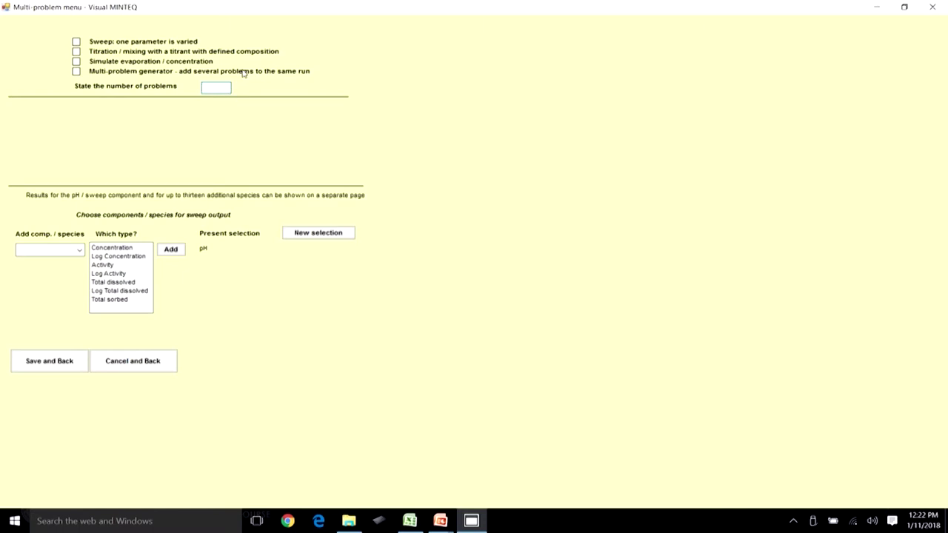
left_click(76, 52)
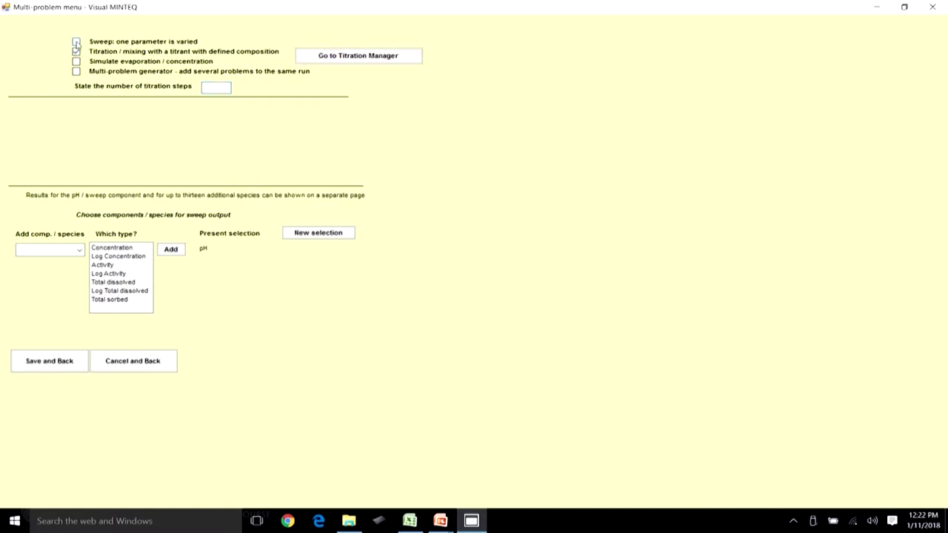
left_click(313, 58)
- Set the volume of solution to be titrated to 100
left_click(312, 195)
double_click(315, 195)
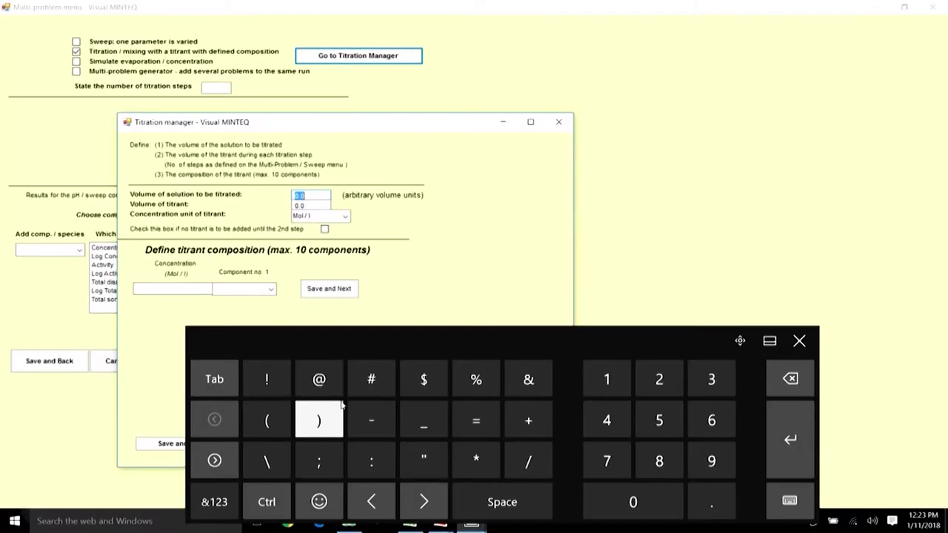
left_click(607, 378)
left_click(633, 501)
left_click(632, 501)
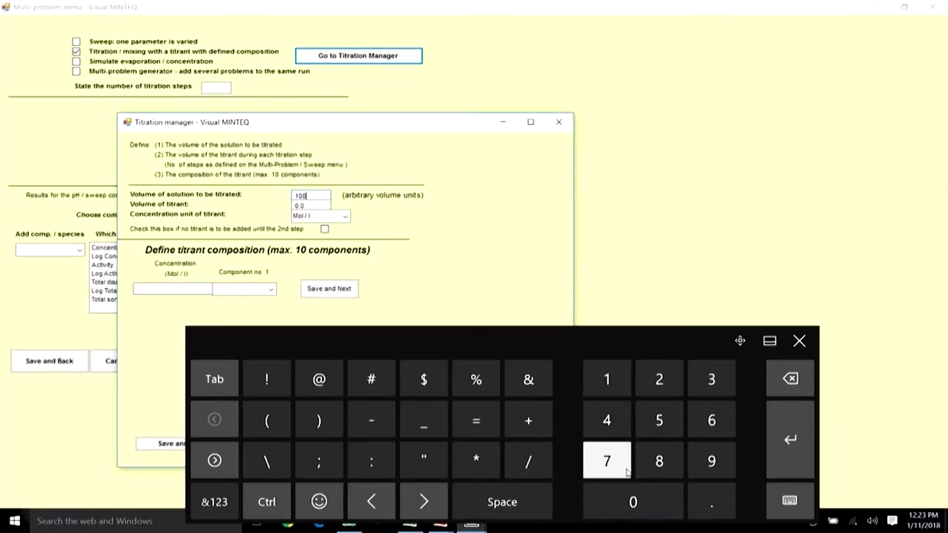
- Set the volume of titrant to 1 and specify that no titrant is added until the 2nd step
left_click(307, 205)
left_click(790, 379)
left_click(791, 378)
left_click(791, 378)
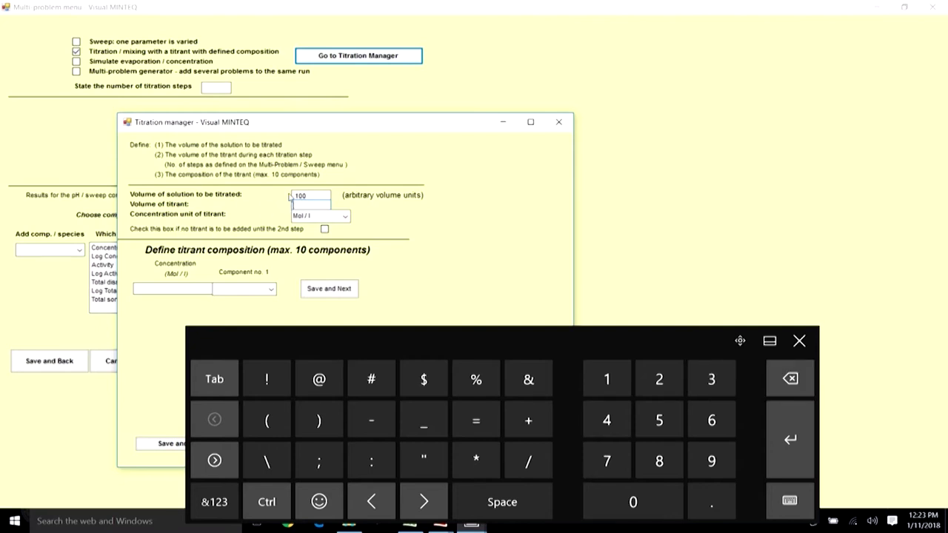
left_click(608, 378)
left_click(324, 230)
- Choose H+1 as component no. 1 of the titrant composition
left_click(214, 291)
left_click(233, 294)
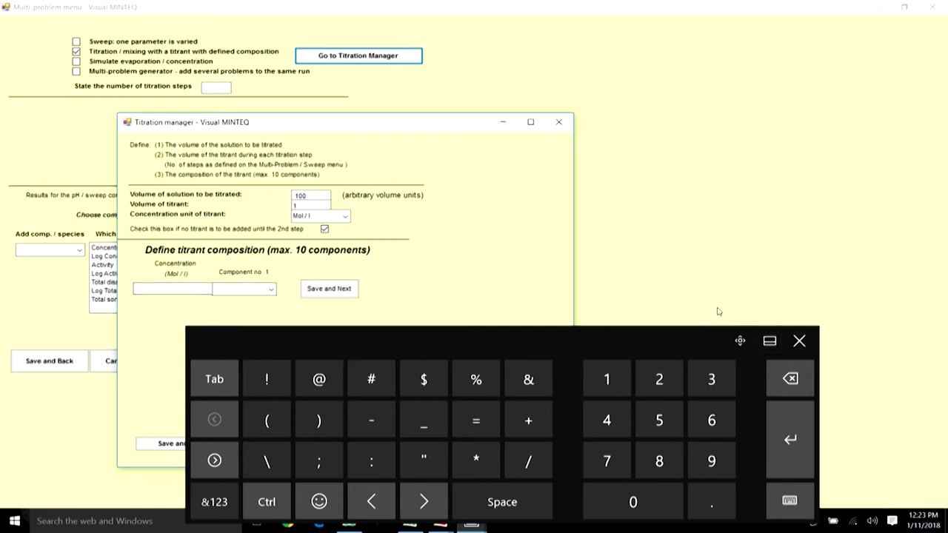
left_click(799, 341)
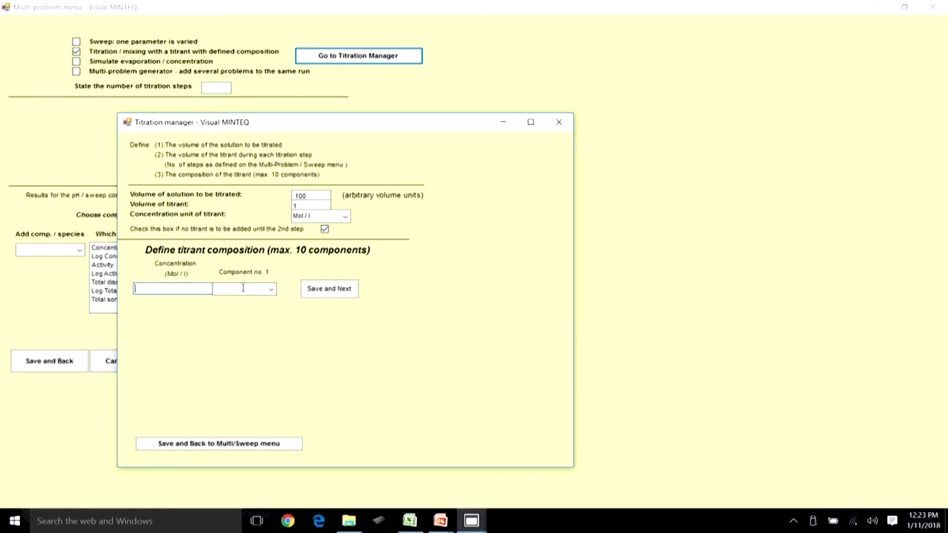
left_click(271, 289)
left_click_drag(273, 88, 272, 198)
left_click_drag(270, 211, 277, 178)
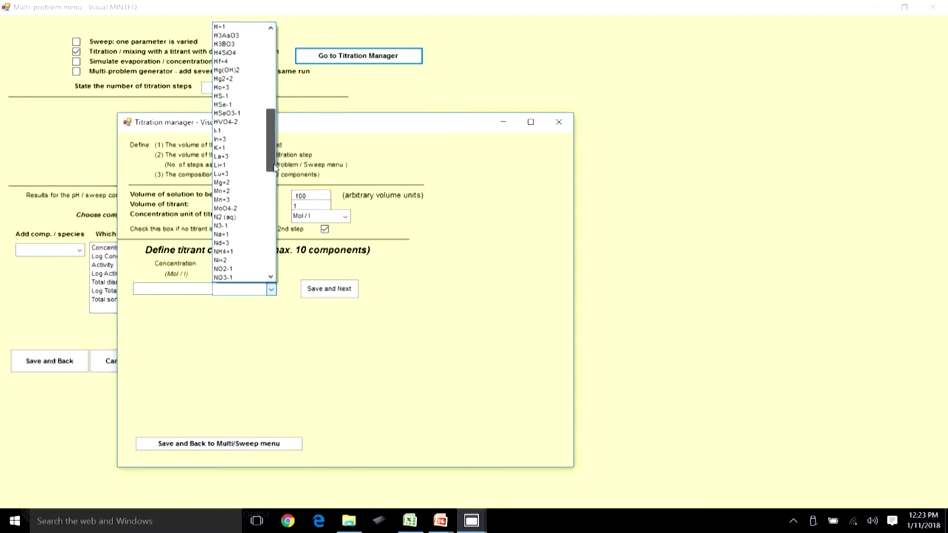
scroll(228, 55, "up", 3)
left_click(228, 53)
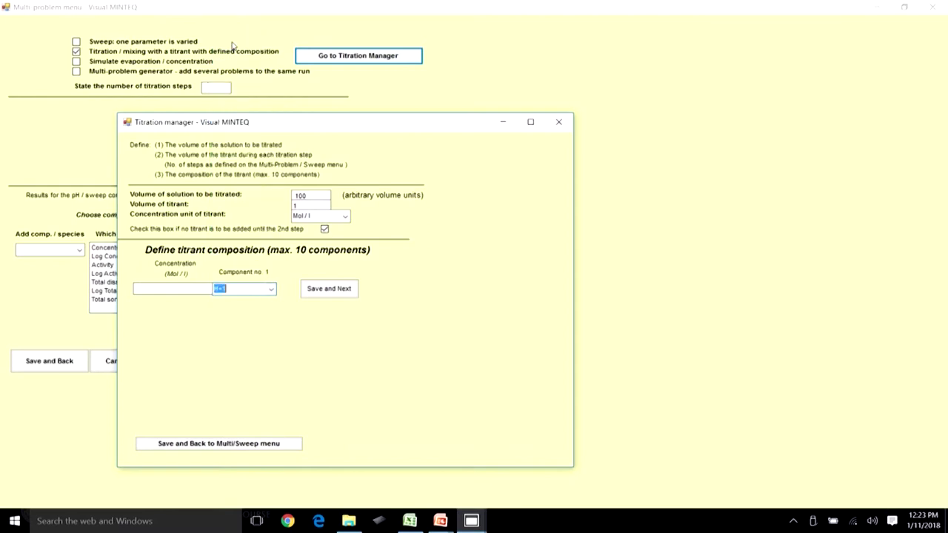
- Set the titrant's H+1 concentration to -1 Mol/l and save back to the multi-problem settings
left_click(177, 287)
left_click(211, 489)
left_click(427, 407)
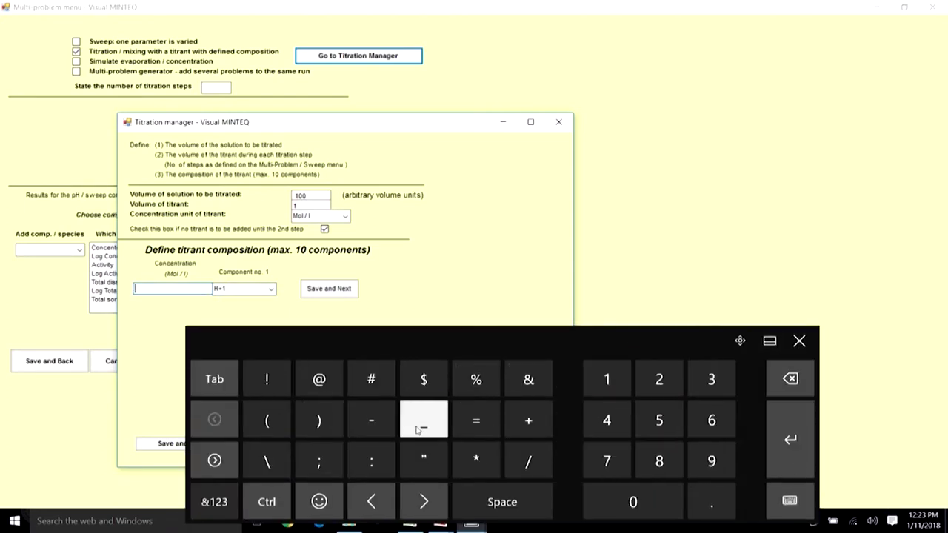
left_click(790, 379)
left_click(371, 420)
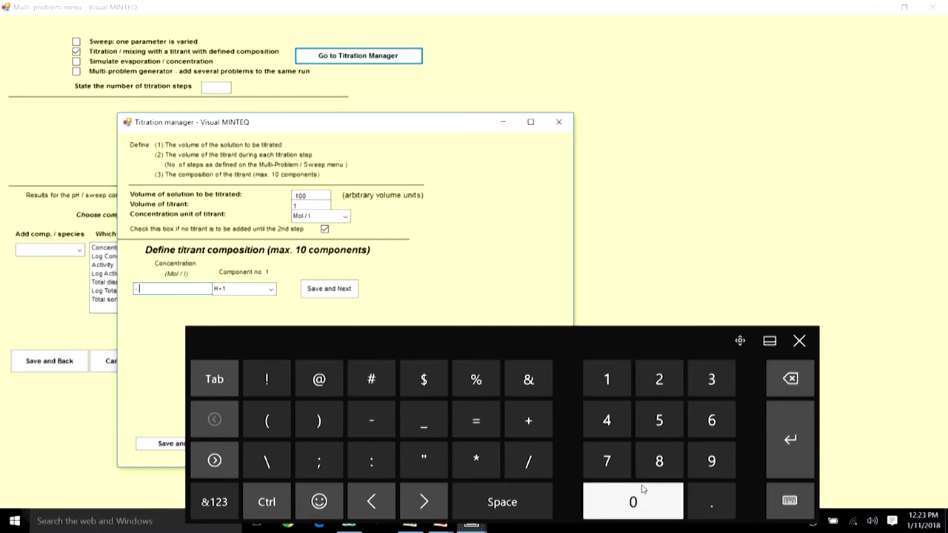
left_click(608, 383)
left_click(799, 340)
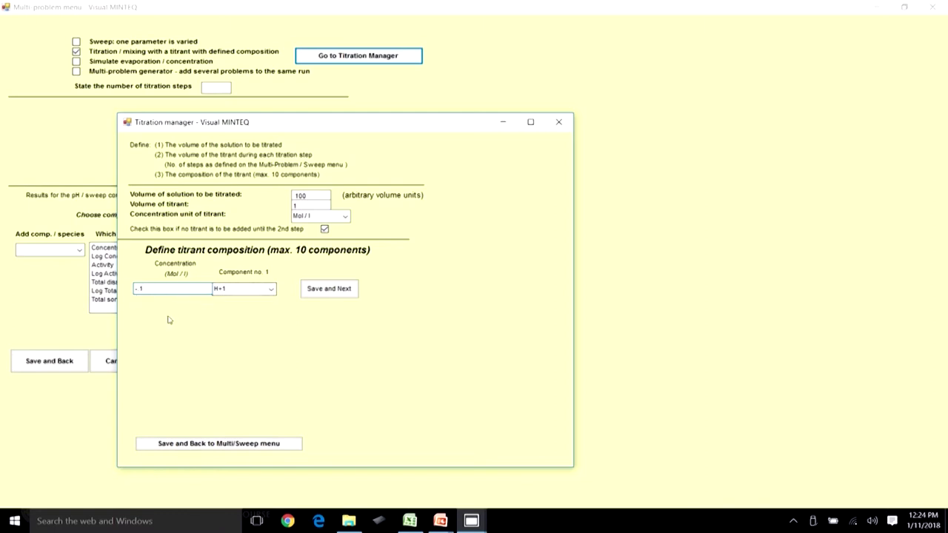
left_click(323, 195)
left_click(247, 445)
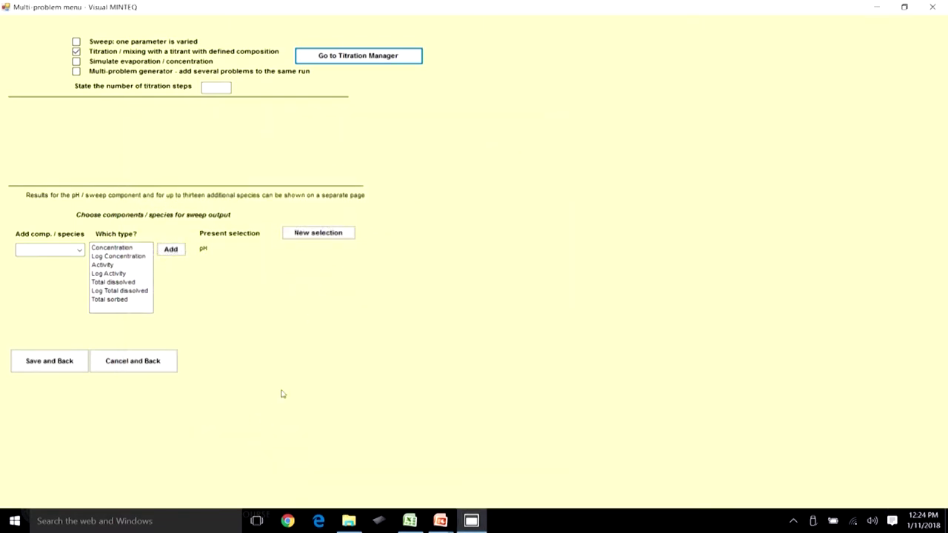
- Set the number of titration steps to 20
left_click(218, 85)
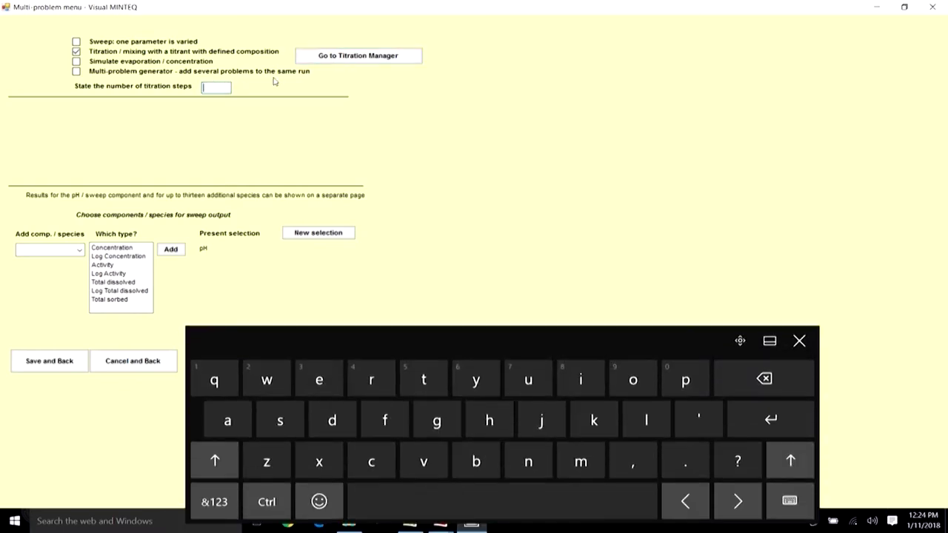
left_click(214, 501)
left_click(661, 389)
left_click(635, 492)
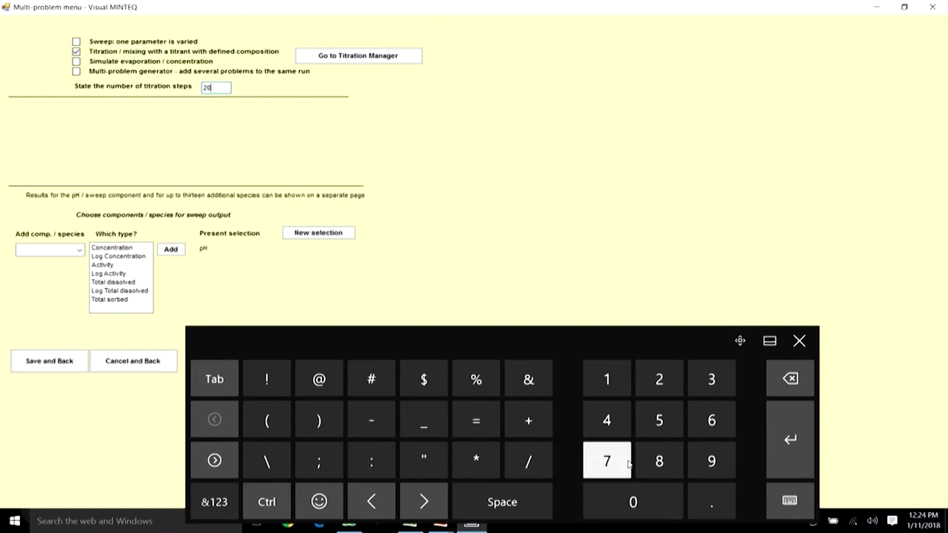
left_click(800, 341)
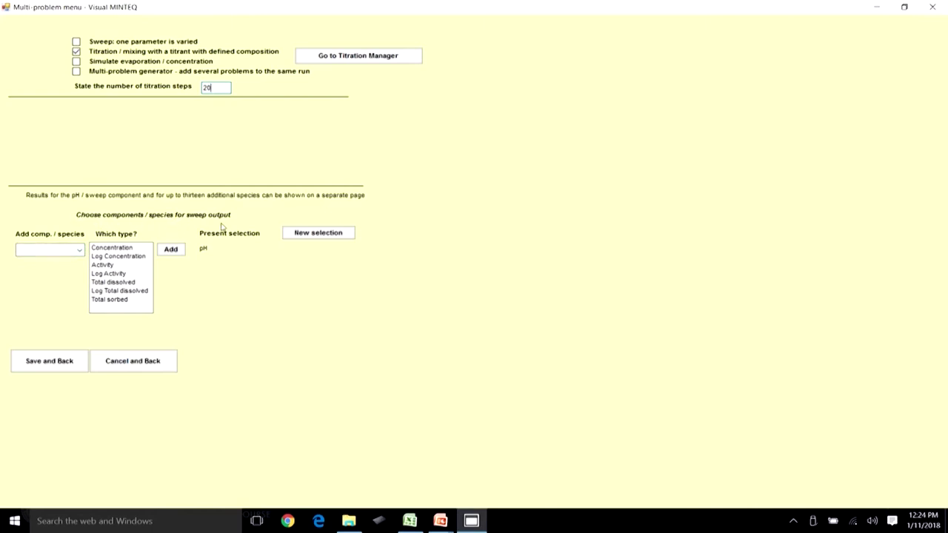
- Add the concentrations of CO3-2, H2CO3* (aq) and HCO3- to the sweep output selection
left_click(79, 251)
left_click(61, 261)
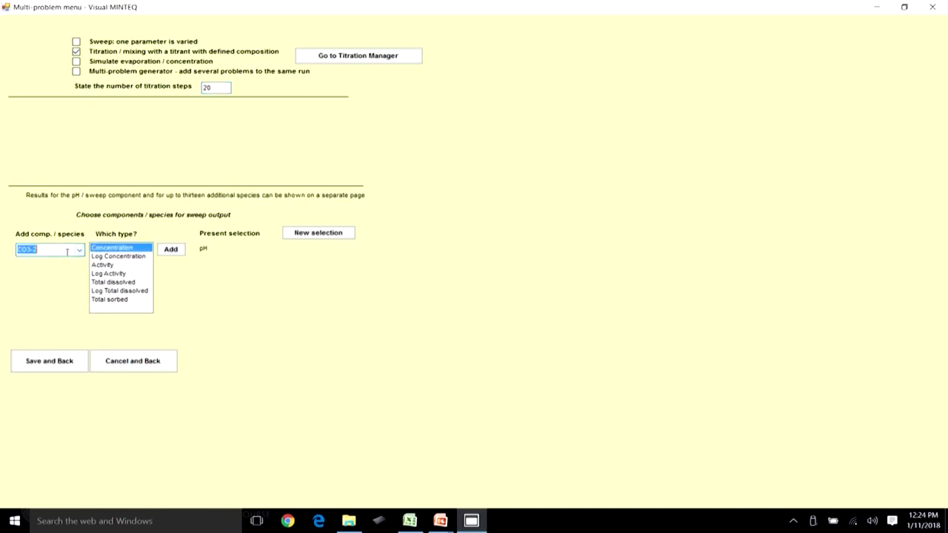
left_click(171, 250)
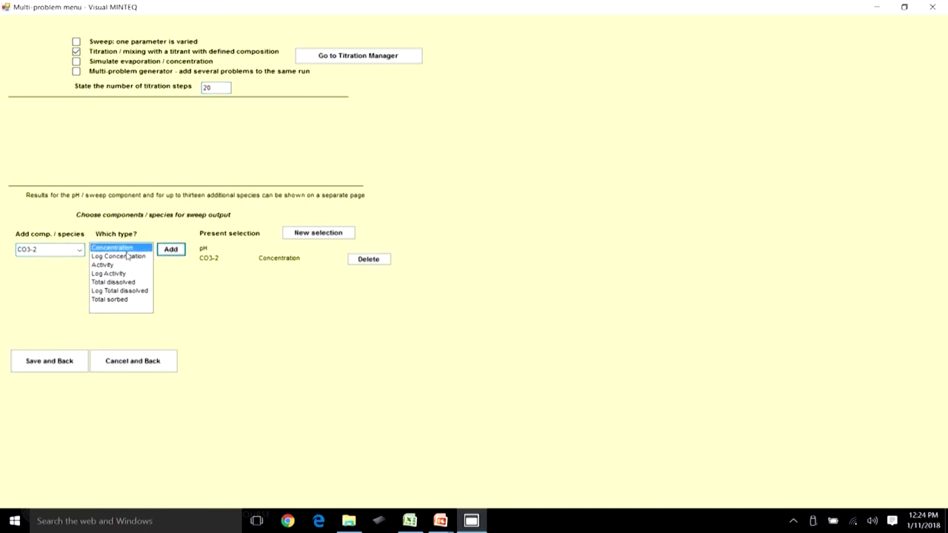
left_click(80, 250)
left_click(53, 280)
left_click(170, 250)
left_click(79, 251)
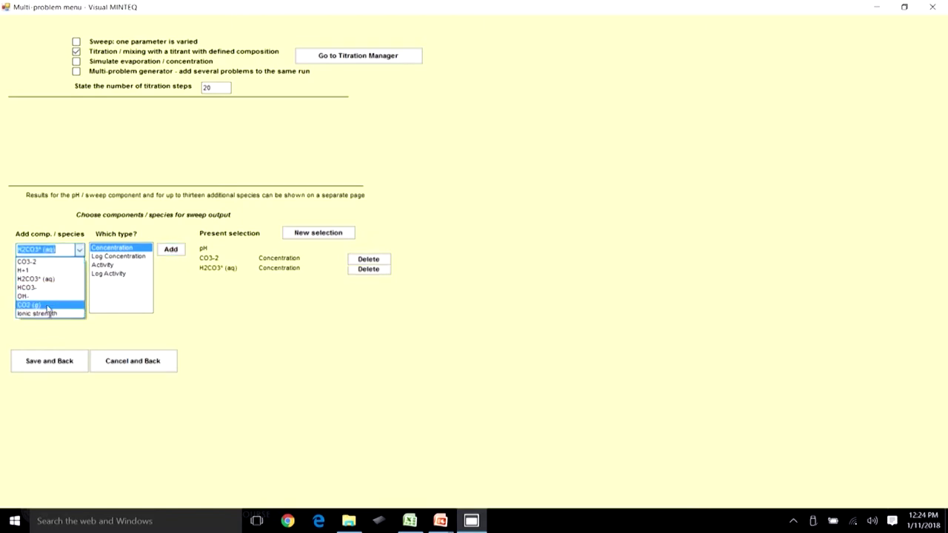
left_click(54, 288)
left_click(171, 250)
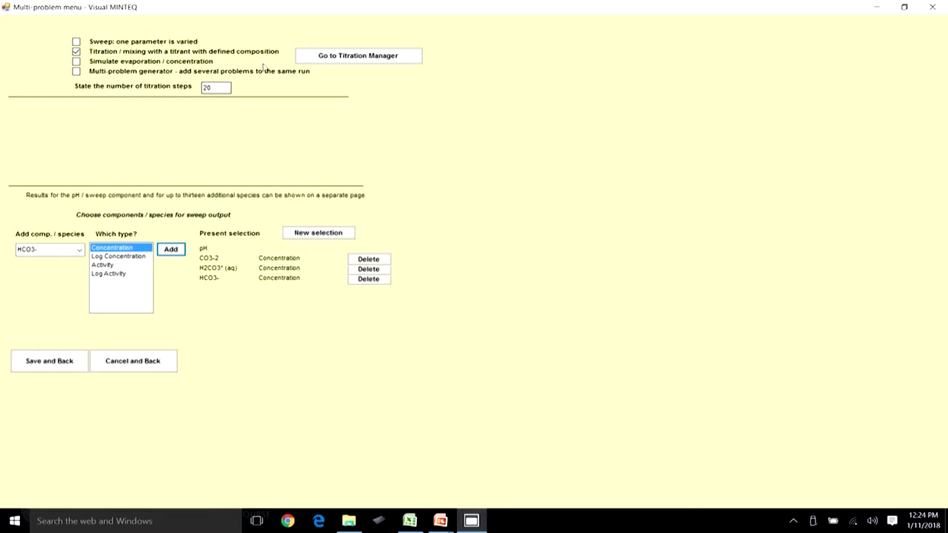
- Reopen the Titration Manager beside the sweep settings, check the solution and titrant volumes, and save back to the multi-problem settings
left_click(338, 57)
left_click_drag(346, 27, 750, 40)
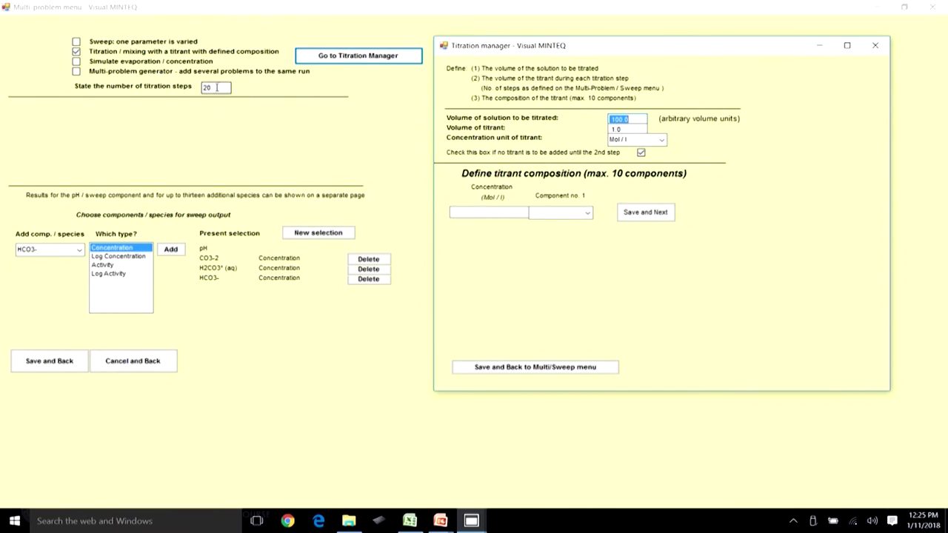
left_click(635, 118)
left_click(642, 129)
left_click(568, 370)
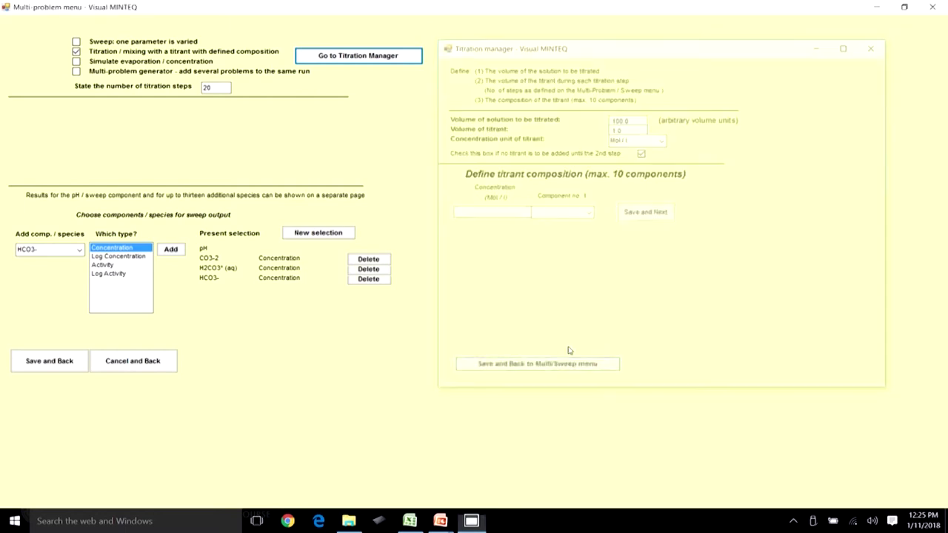
- Save the multi-problem settings, then run MINTEQ and open the selected sweep results
left_click(47, 365)
left_click(482, 317)
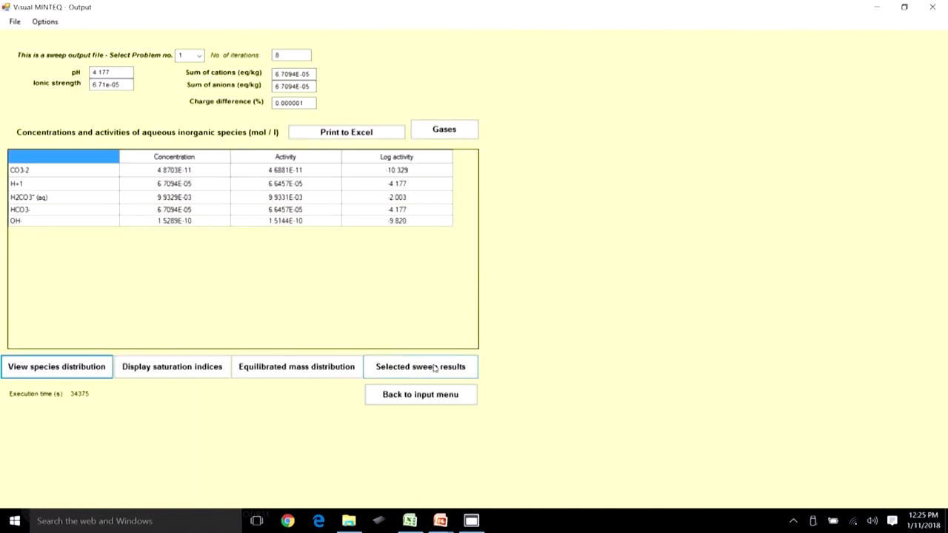
left_click(435, 369)
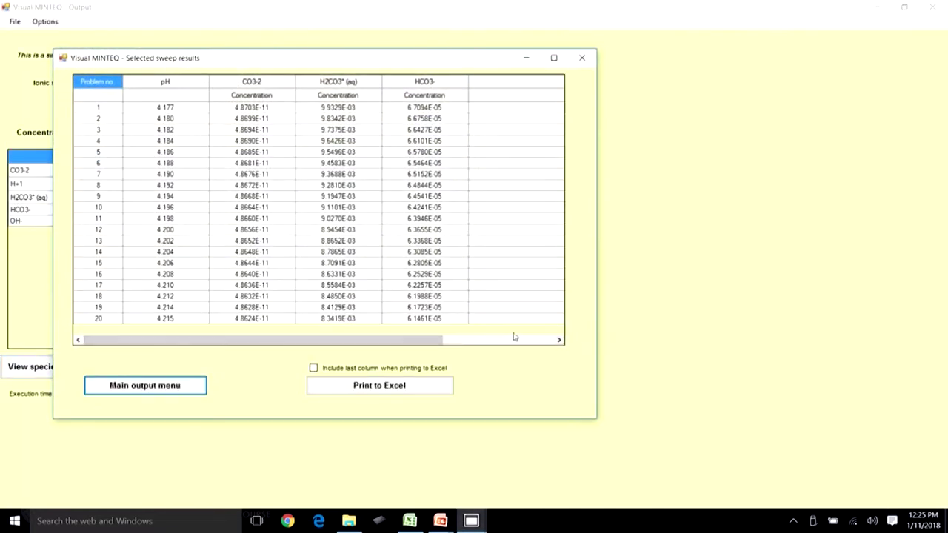
- Return to the main output and view the results of problem nos. 14, 20, 18 and 1 in turn
left_click(145, 386)
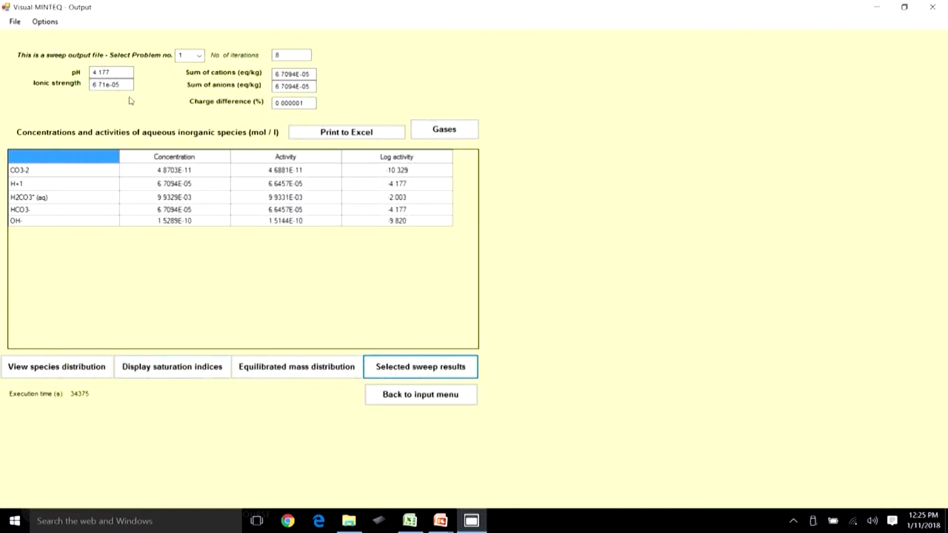
left_click(191, 55)
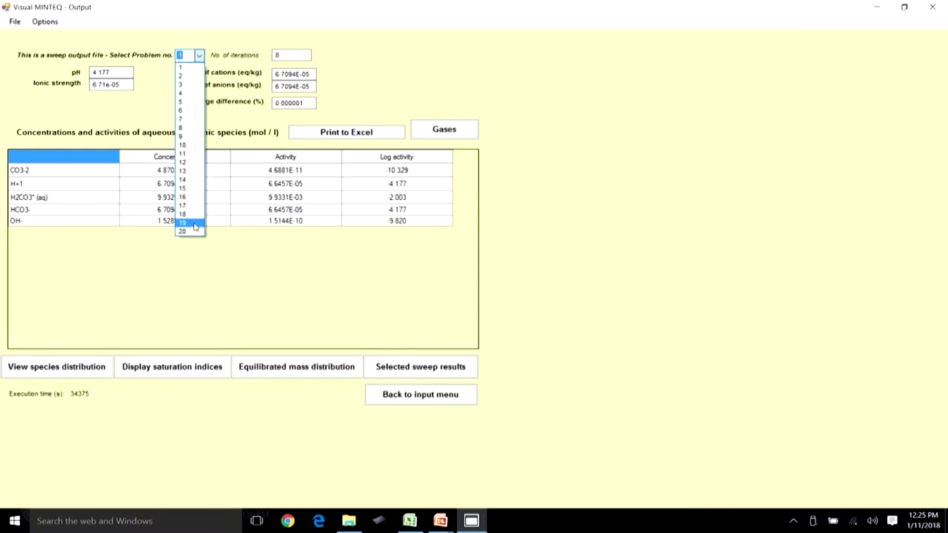
left_click(190, 179)
left_click(198, 56)
left_click(186, 232)
left_click(198, 55)
left_click(187, 215)
left_click(199, 56)
left_click(182, 67)
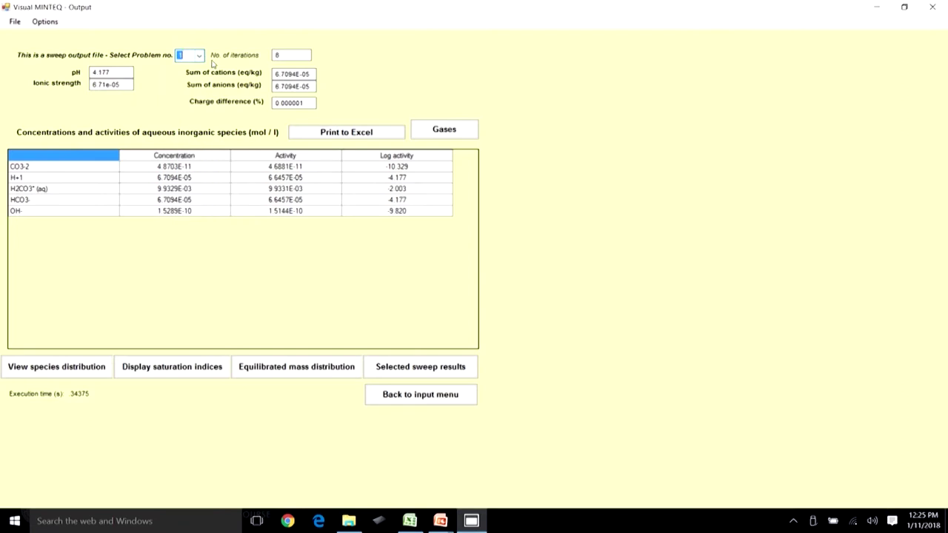
- Reopen the selected sweep results and compare the pH of problem no. 1 with that of problem no. 20
left_click(408, 368)
left_click(104, 107)
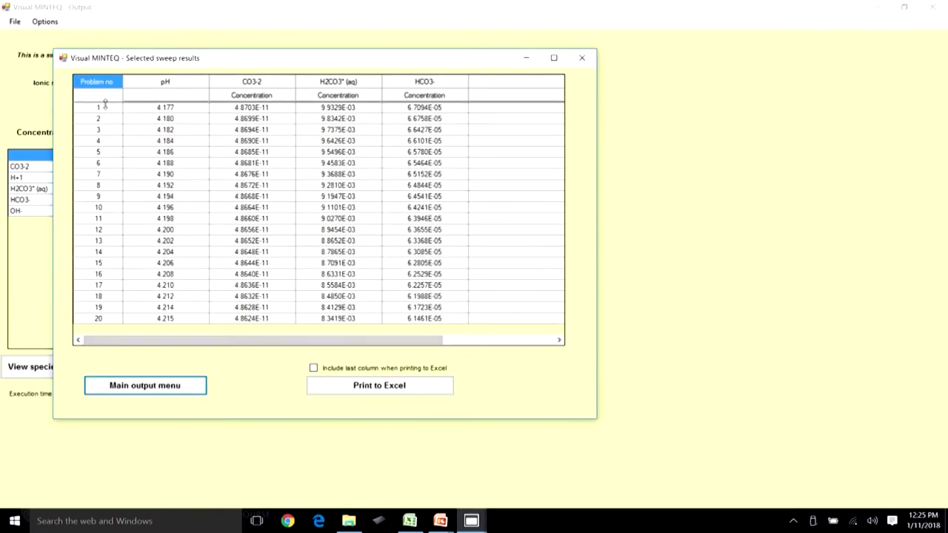
left_click(173, 111)
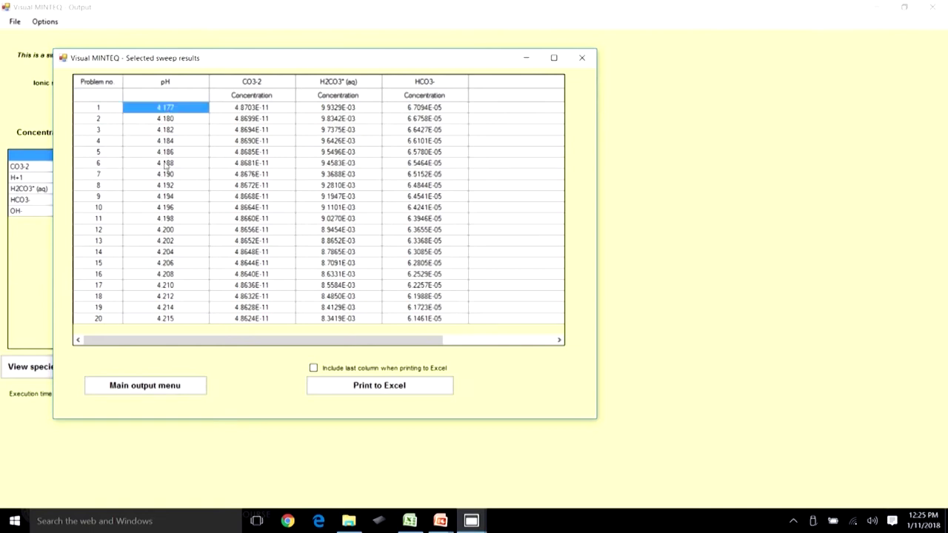
left_click(176, 318)
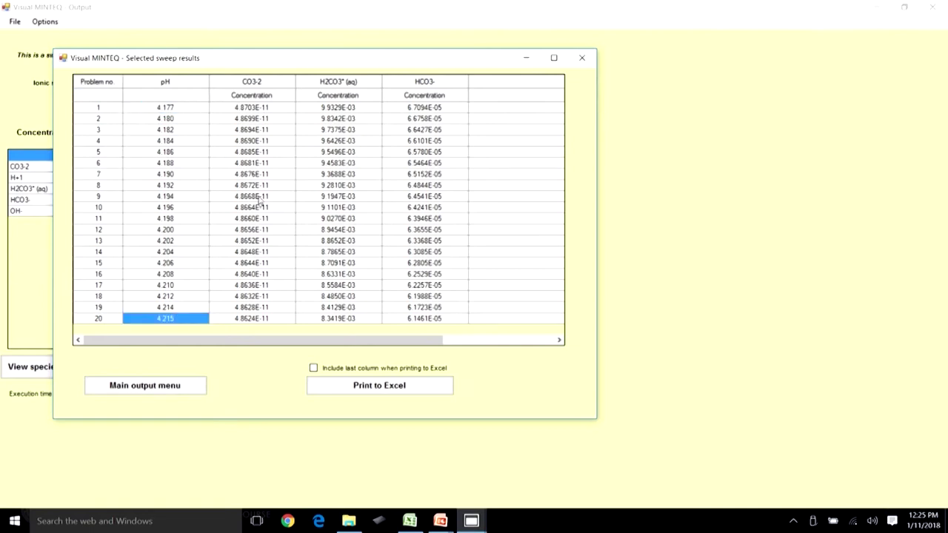
left_click(174, 108)
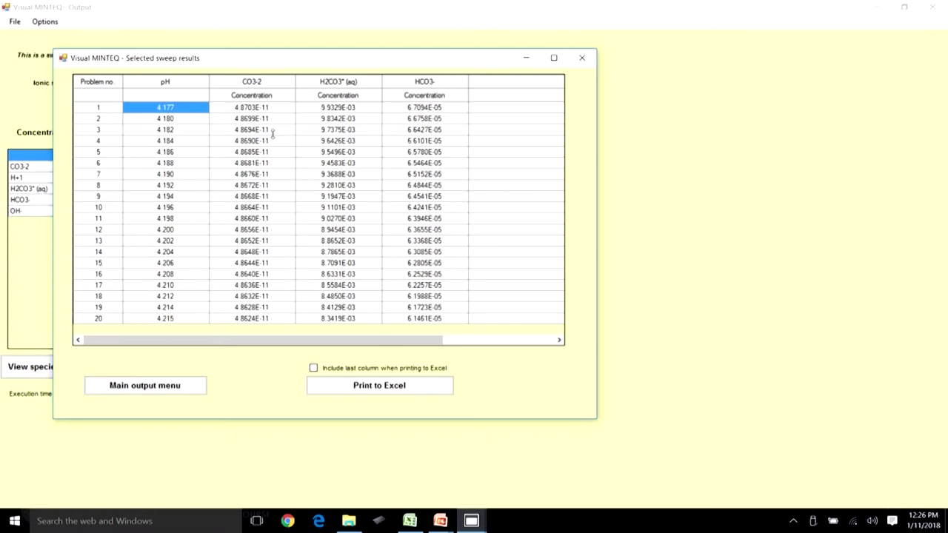
- Examine the CO3-2, H2CO3* (aq) and HCO3- concentrations against the pH for problem no. 1
left_click(261, 110)
left_click(344, 113)
left_click(433, 115)
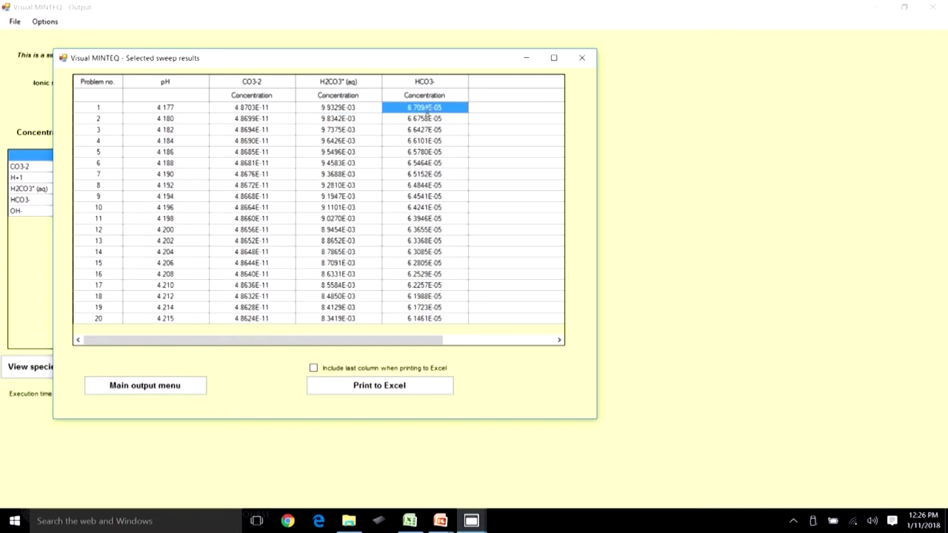
left_click(177, 110)
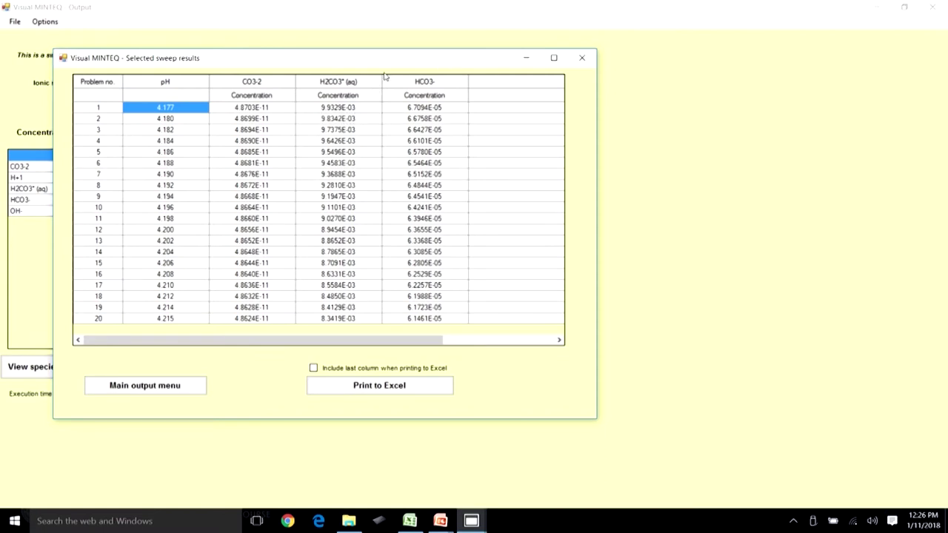
left_click(344, 109)
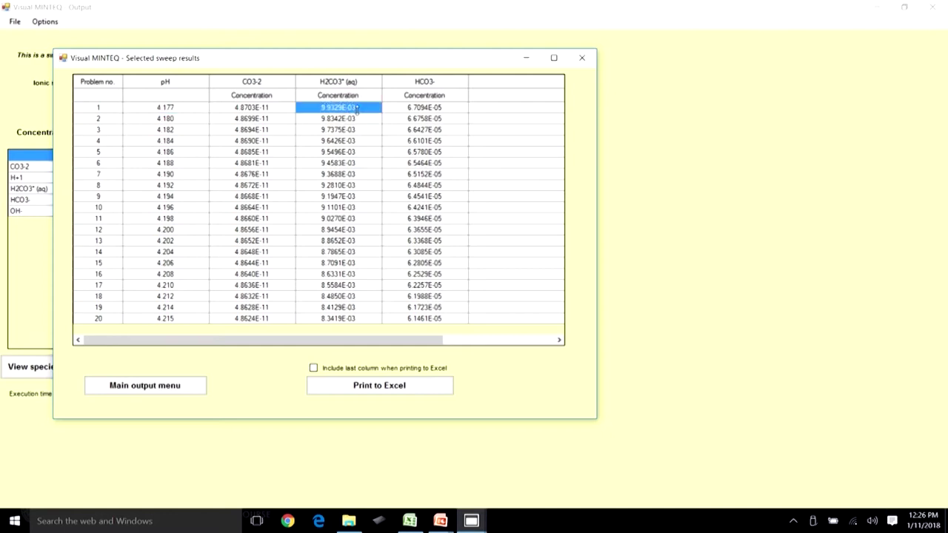
left_click(431, 110)
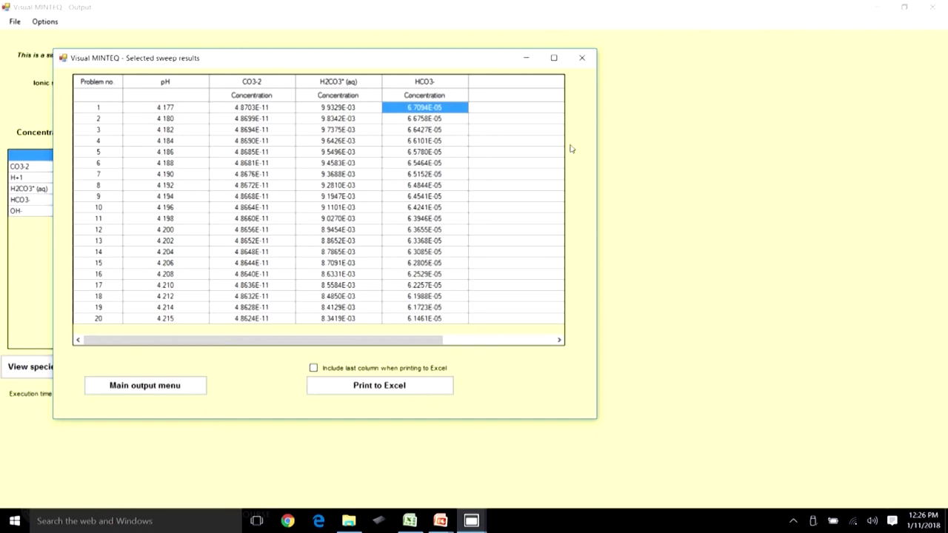
left_click(257, 110)
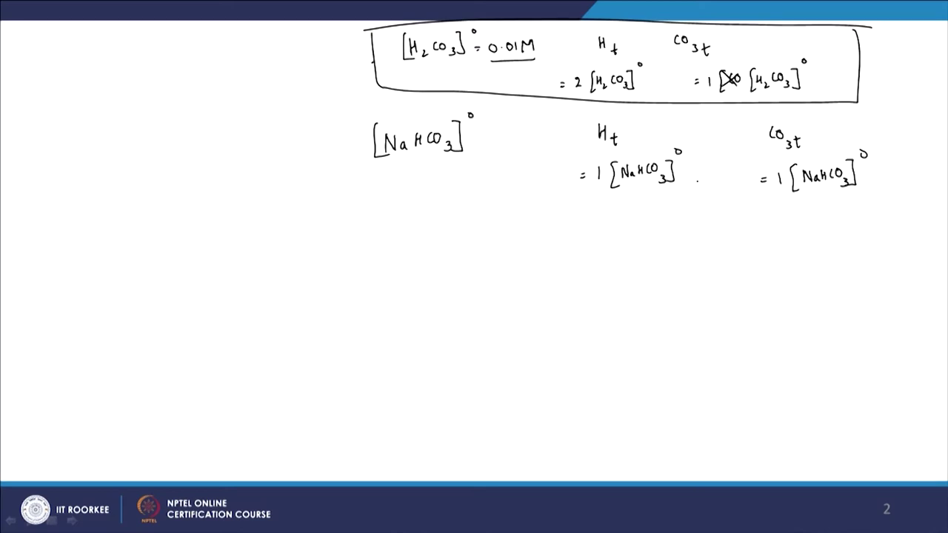
- On the PowerPoint slide, sketch axes with labelled curves: dashed for H2CO3, solid for HCO3- and dash-dot for CO3 2-
mouse_move(459, 227)
left_mouse_down()
mouse_move(471, 356)
mouse_move(729, 344)
left_mouse_up()
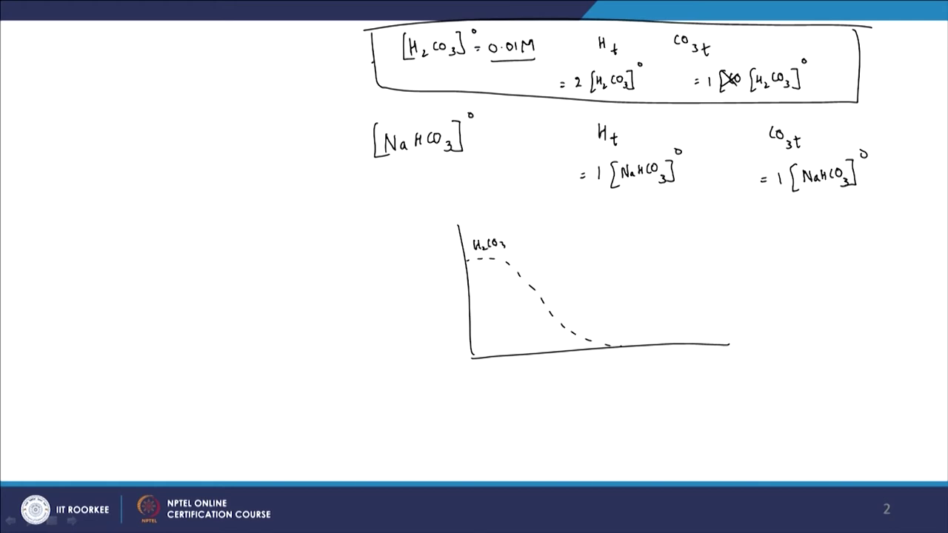
mouse_move(521, 313)
left_mouse_down()
mouse_move(559, 254)
mouse_move(612, 246)
mouse_move(694, 317)
mouse_move(733, 336)
mouse_move(787, 332)
left_mouse_up()
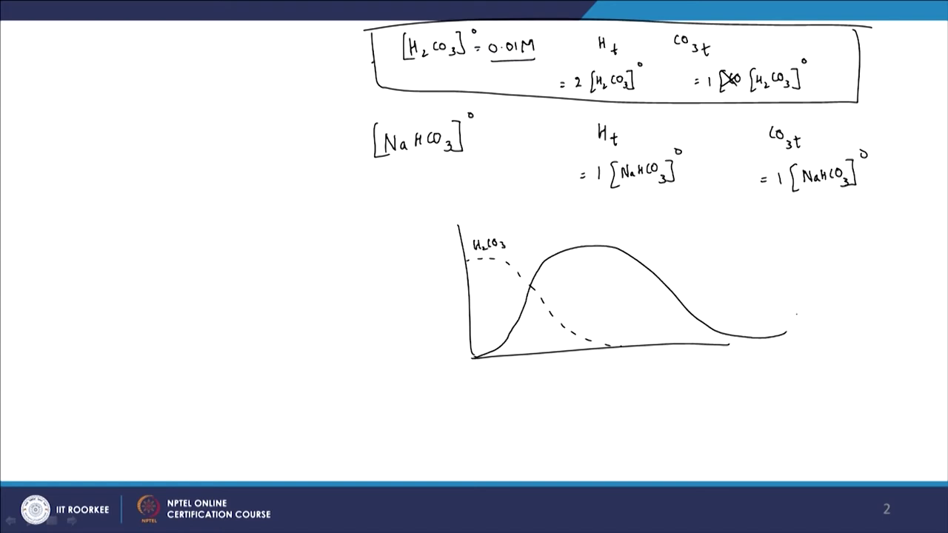
left_click_drag(621, 345, 648, 308)
left_click_drag(772, 234, 813, 230)
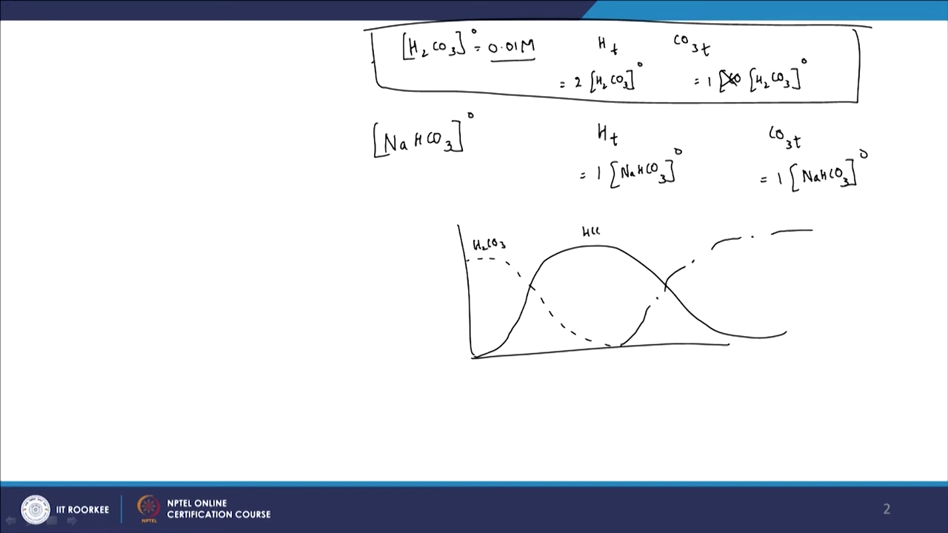
mouse_move(769, 217)
left_mouse_down()
mouse_move(789, 225)
mouse_move(806, 211)
left_mouse_up()
- Mark the two curve crossings with dashed vertical lines and label them 6.3 and 10.3 below the axis
mouse_move(534, 369)
left_mouse_down()
mouse_move(527, 378)
mouse_move(545, 381)
left_mouse_up()
left_click_drag(670, 290, 673, 323)
mouse_move(673, 327)
left_mouse_down()
mouse_move(668, 375)
mouse_move(674, 364)
mouse_move(688, 373)
left_mouse_up()
left_click(682, 373)
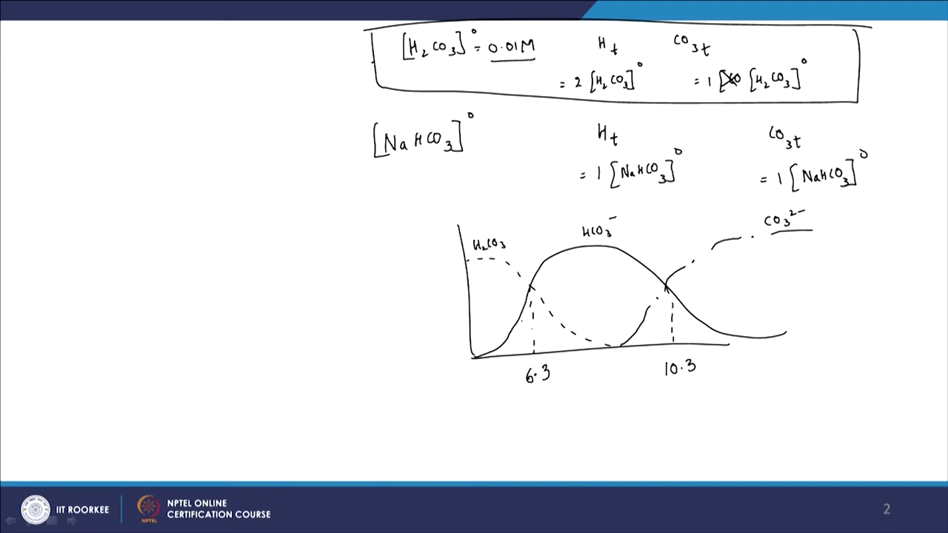
- Draw a vertical line down from the H2CO3 curve, label it 4.1 with an underline, and underline the HCO3- label
left_click_drag(488, 259, 487, 271)
left_click(492, 291)
left_click(492, 300)
mouse_move(487, 274)
left_mouse_down()
mouse_move(495, 353)
mouse_move(485, 383)
mouse_move(498, 383)
left_mouse_up()
left_click_drag(482, 259, 492, 260)
left_click_drag(584, 241, 614, 240)
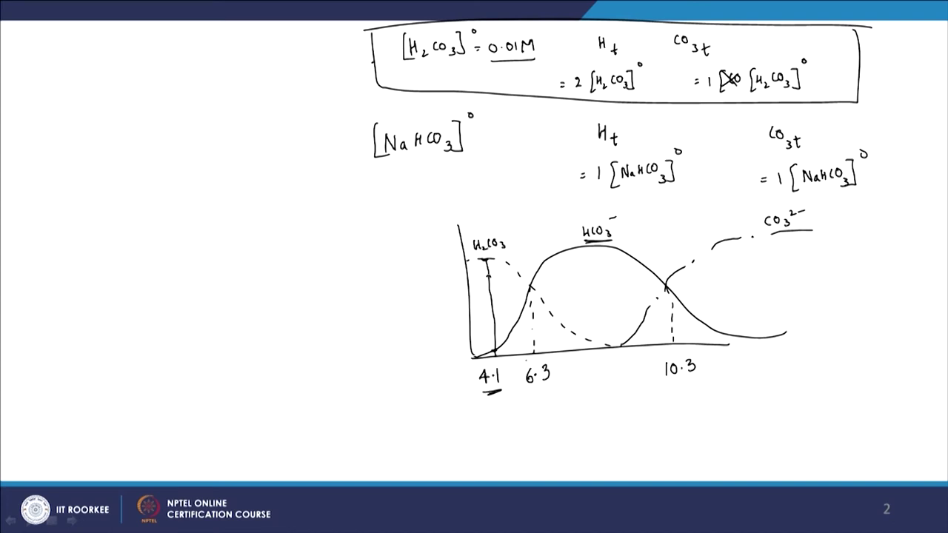
- Switch to Visual MINTEQ and examine the pH and carbonate species concentrations of problem no. 1 in the sweep results
key("alt+Tab")
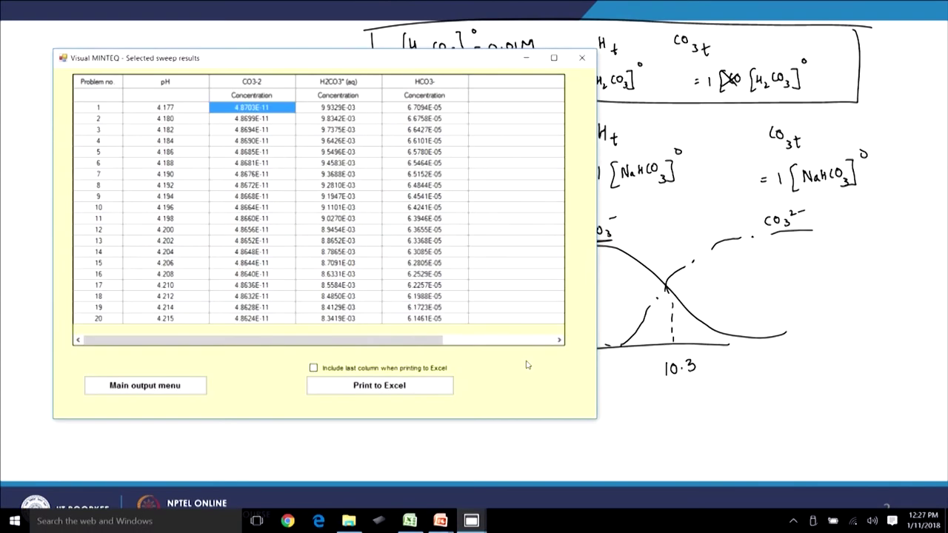
left_click(189, 104)
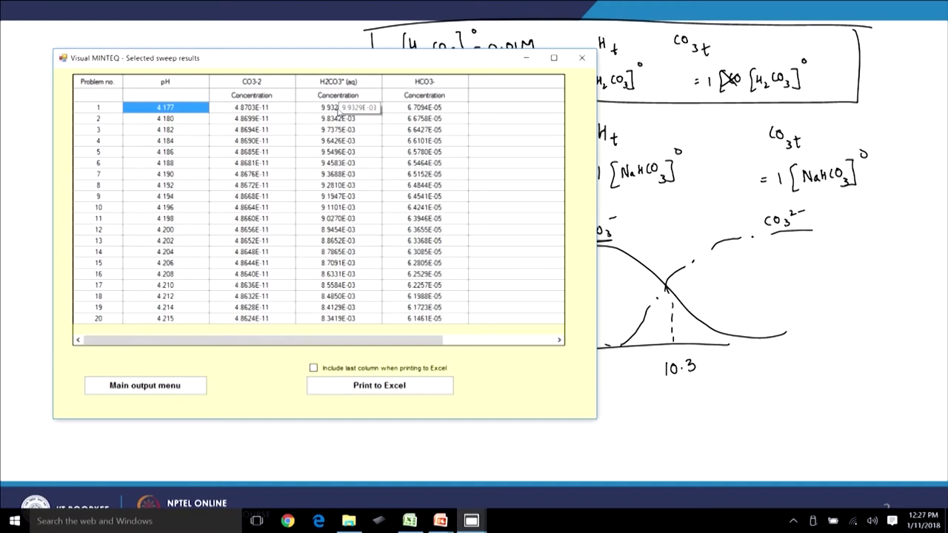
left_click(341, 109)
left_click(435, 111)
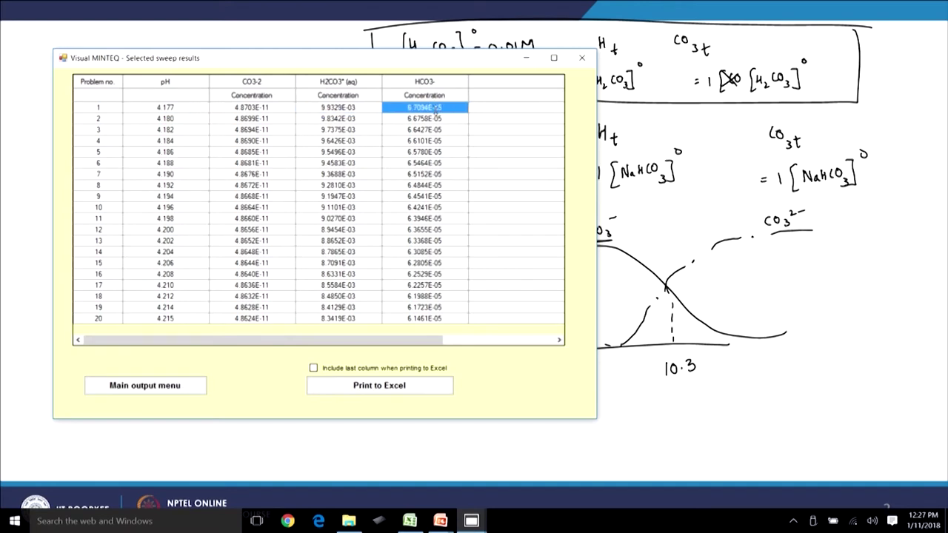
left_click(263, 110)
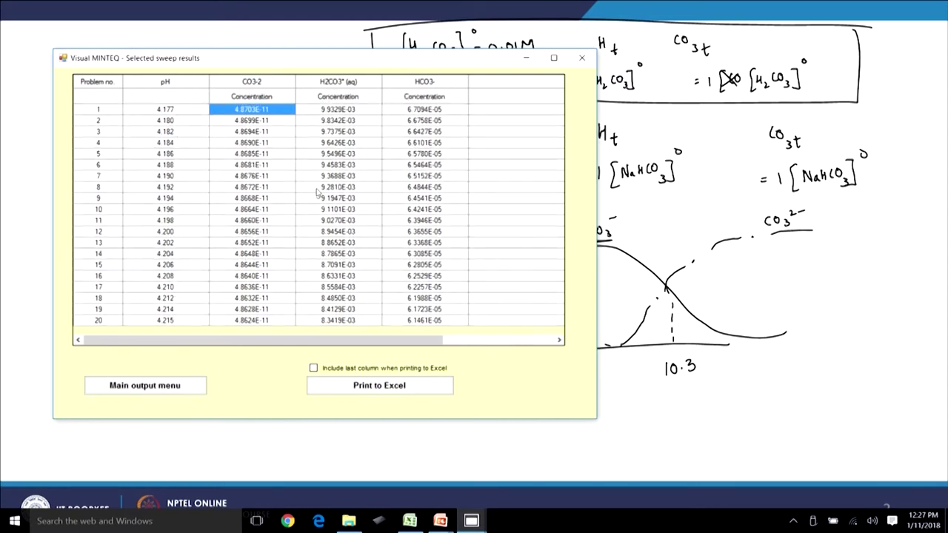
left_click(352, 110)
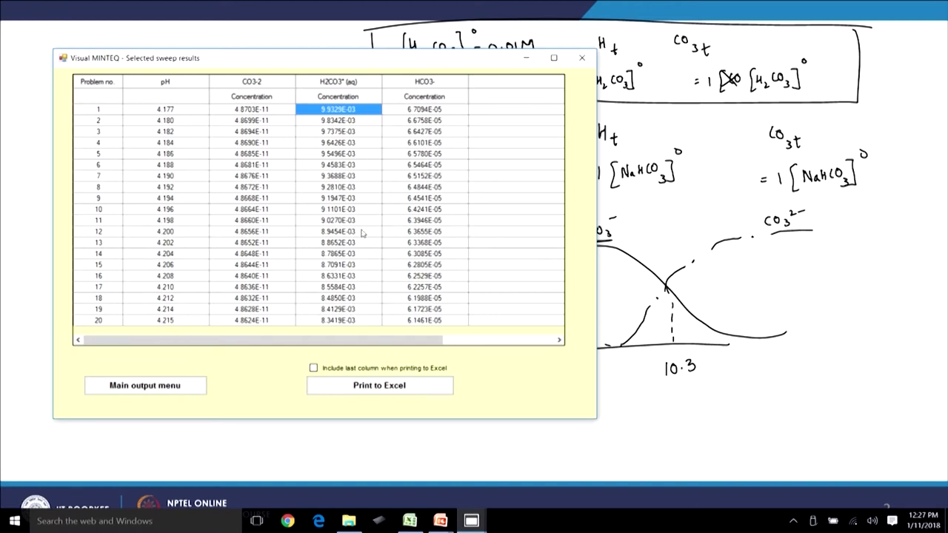
- Close the sweep results and return to the main input menu
left_click(164, 388)
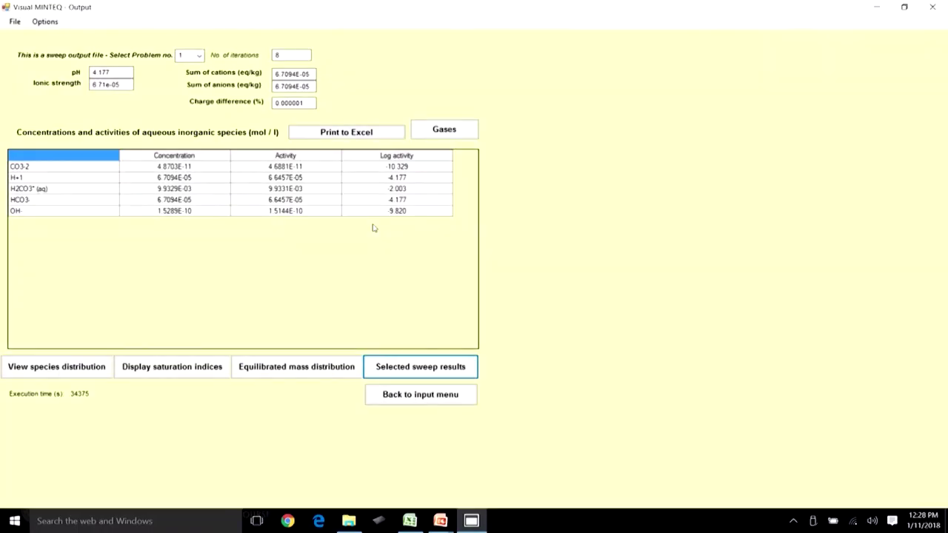
left_click(419, 391)
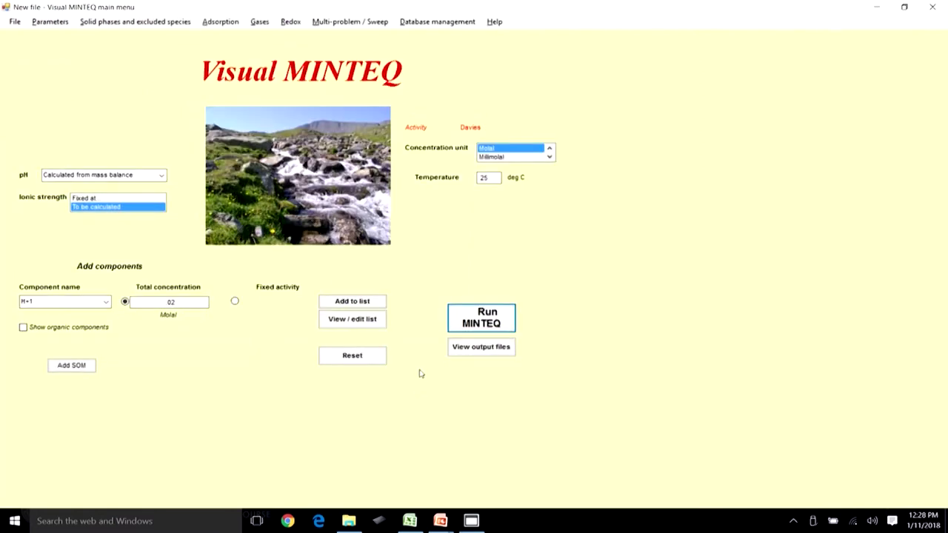
- Open the titration manager and enter -1 Mol/l as the concentration of the first titrant component
left_click(351, 21)
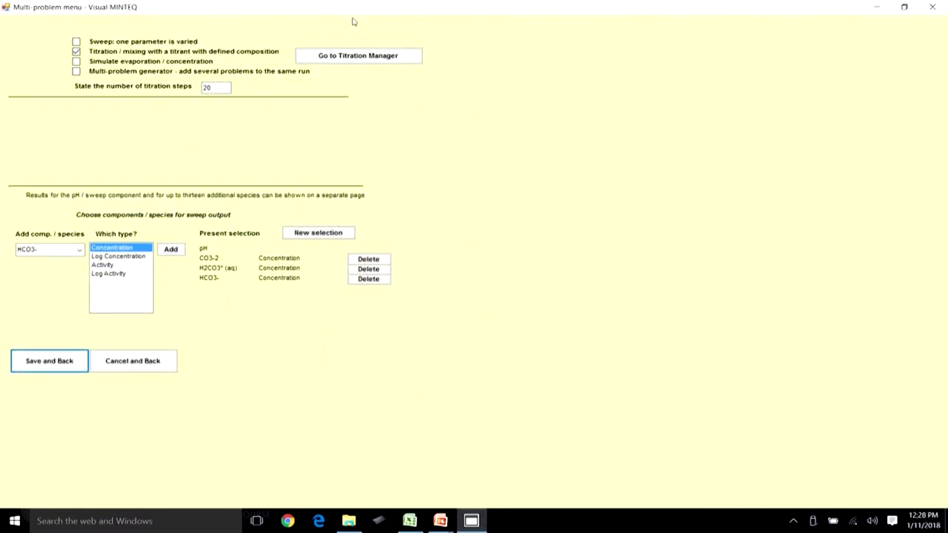
left_click(365, 58)
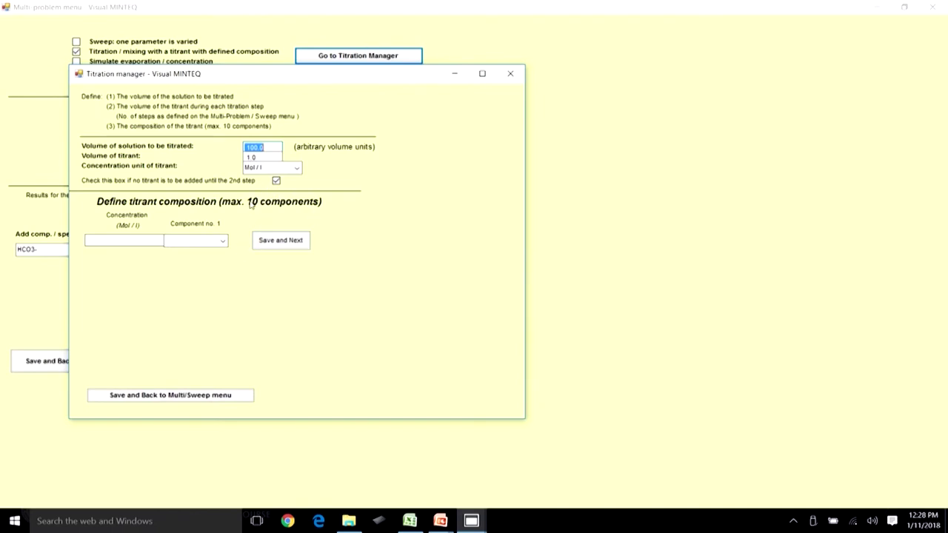
left_click(152, 240)
left_click(214, 501)
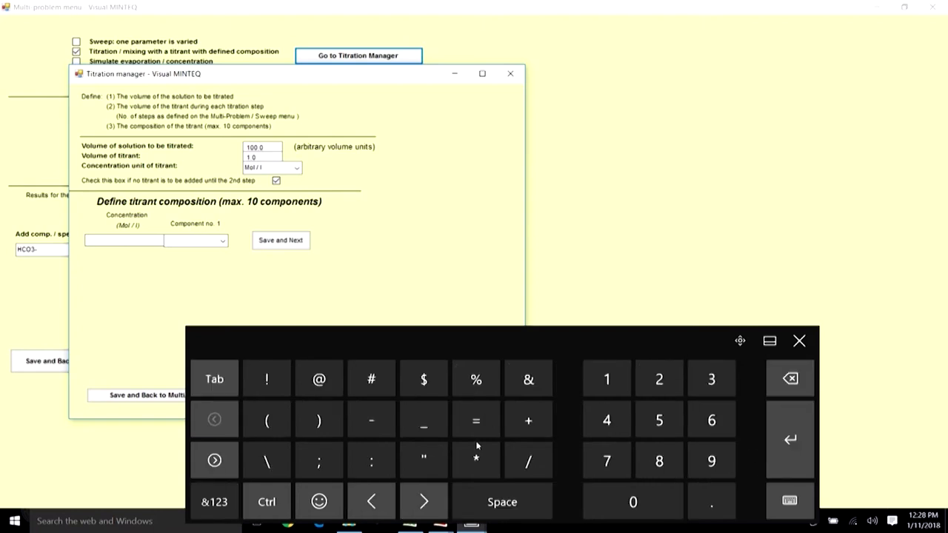
left_click(372, 420)
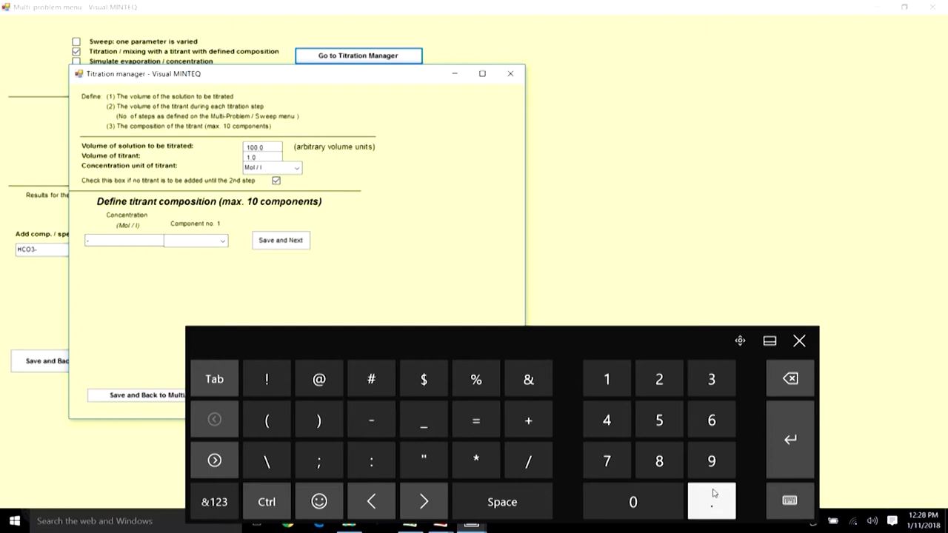
left_click(608, 374)
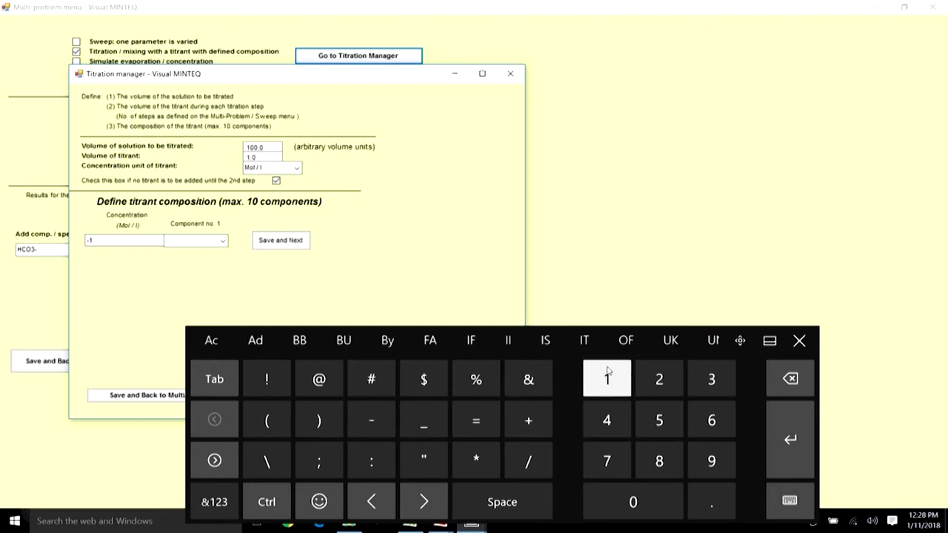
- Choose H+1 as the titrant component and save it to the titrant composition
left_click(225, 244)
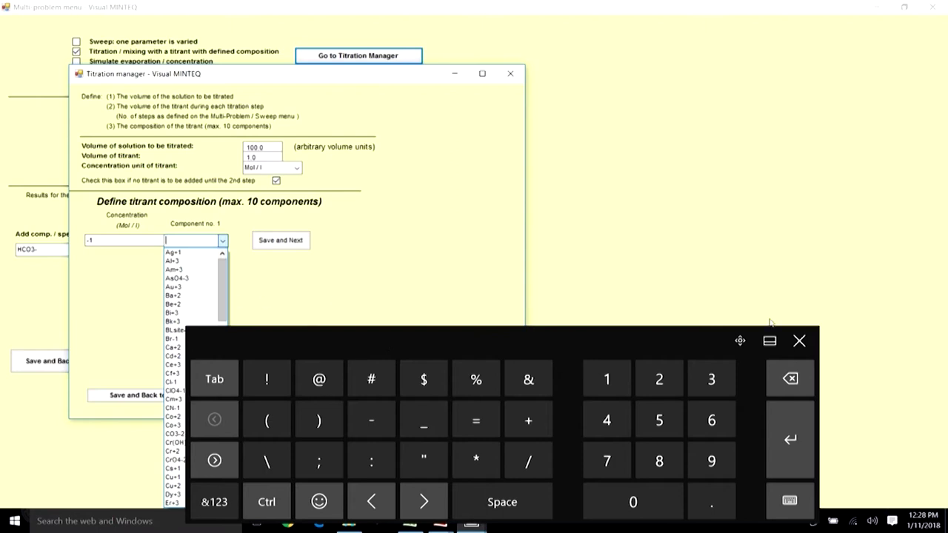
left_click(796, 338)
left_click(223, 241)
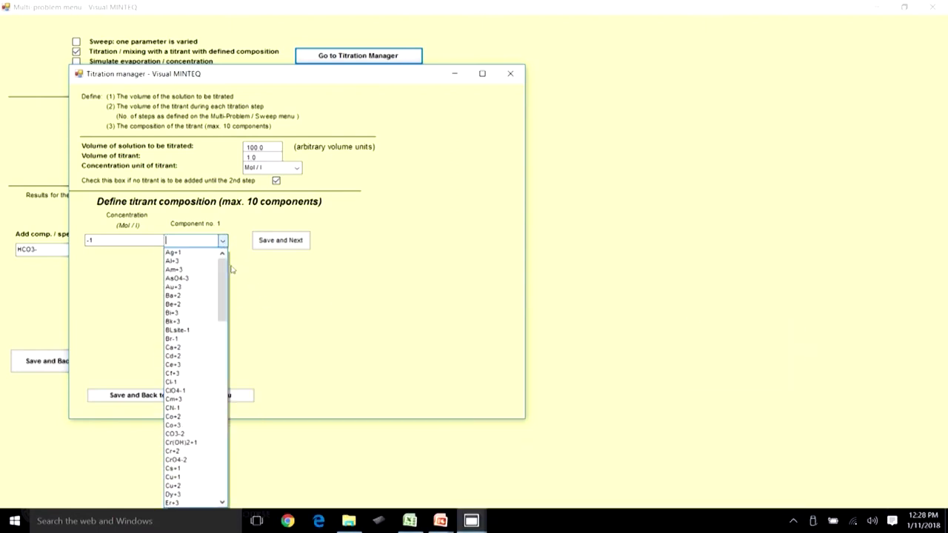
left_click_drag(222, 259, 219, 332)
left_click(186, 398)
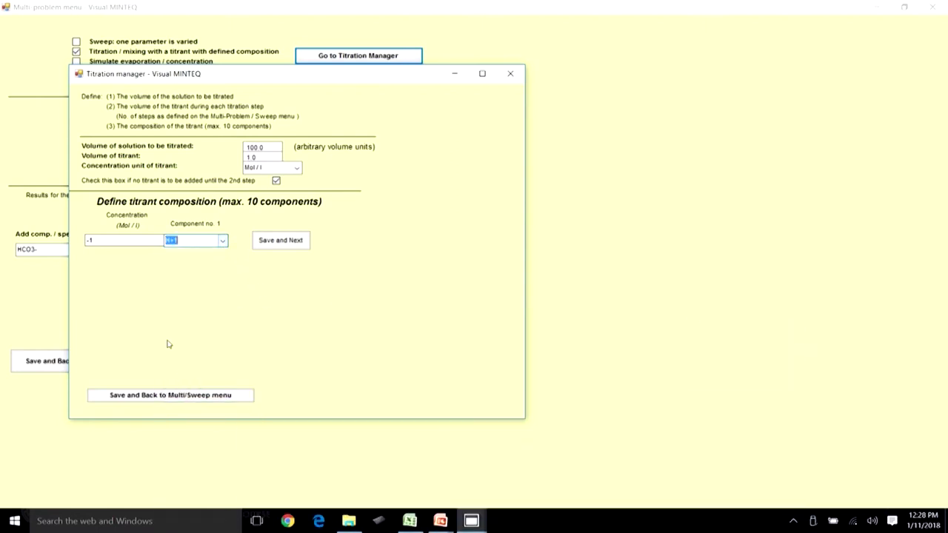
left_click(102, 242)
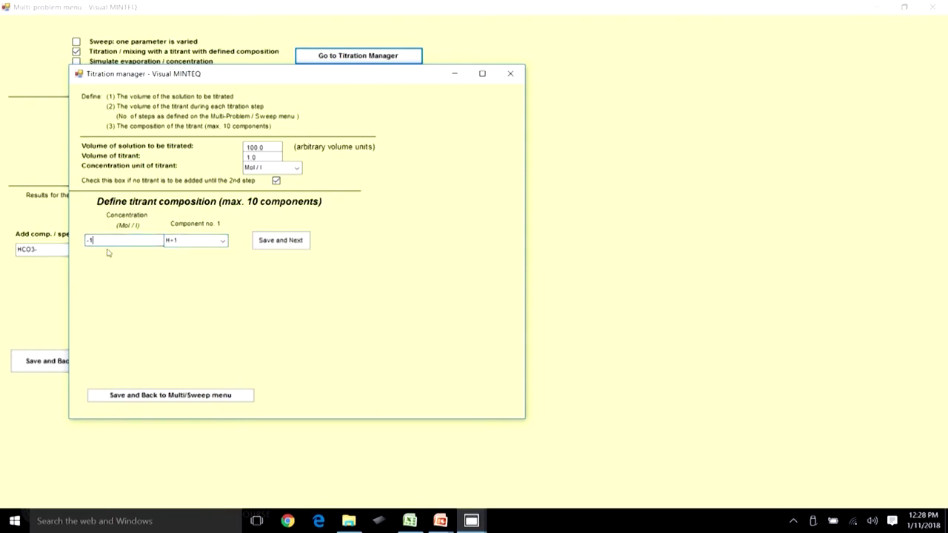
left_click(262, 156)
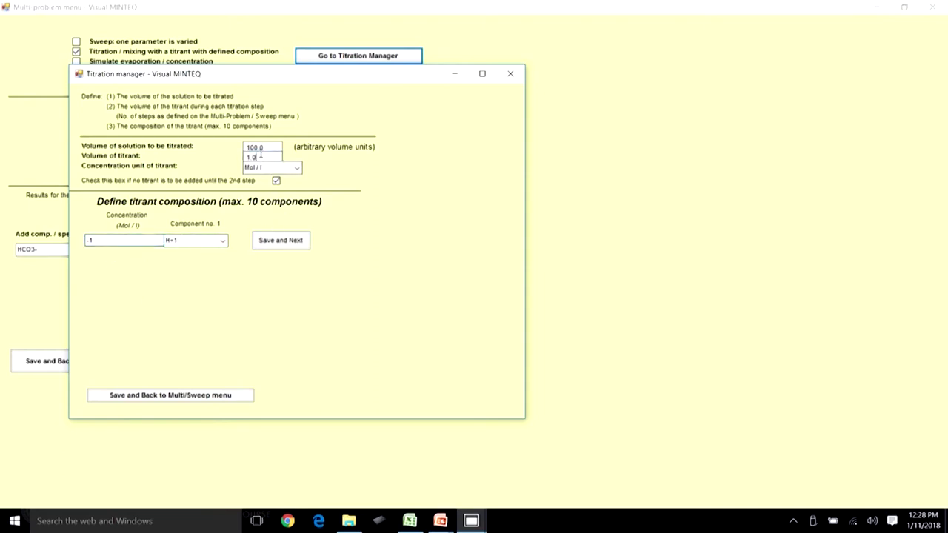
left_click(285, 246)
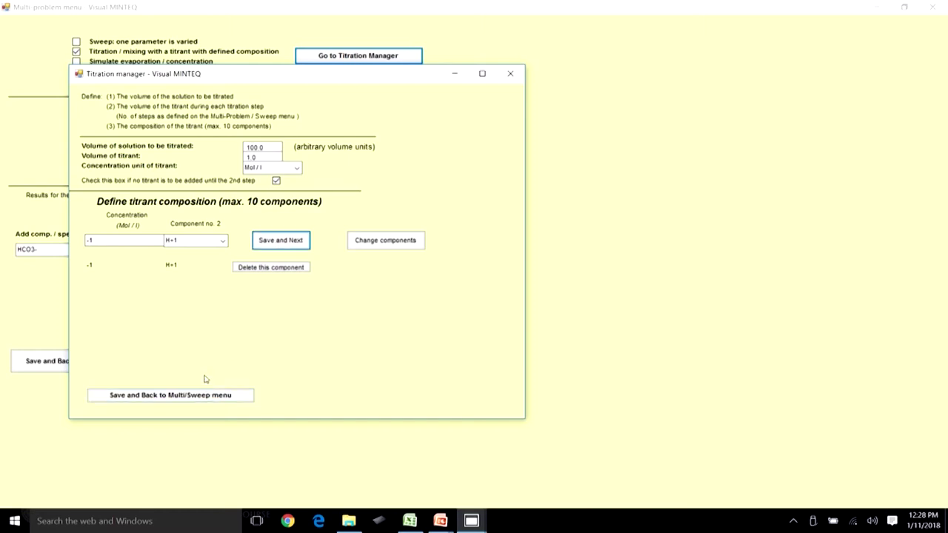
- Save the titration and multi-problem settings and run MINTEQ
left_click(155, 397)
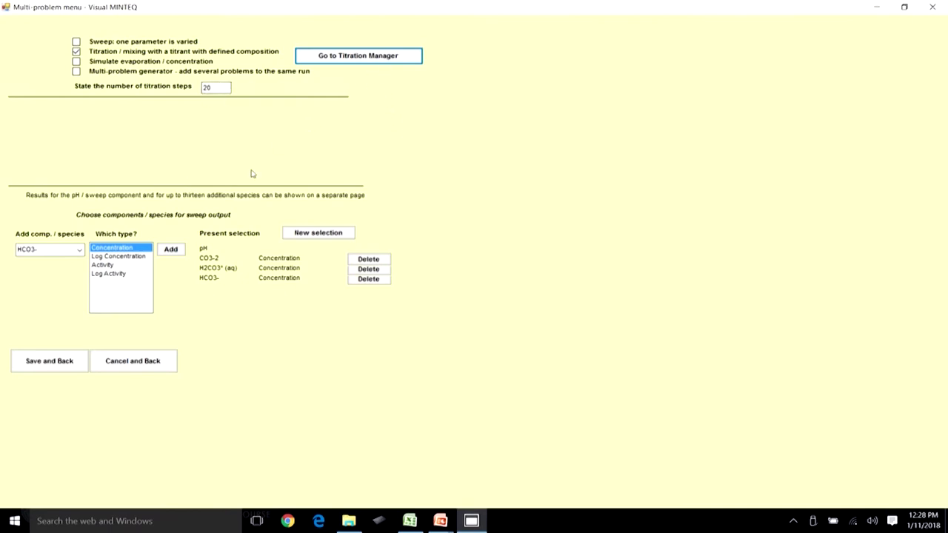
left_click(55, 363)
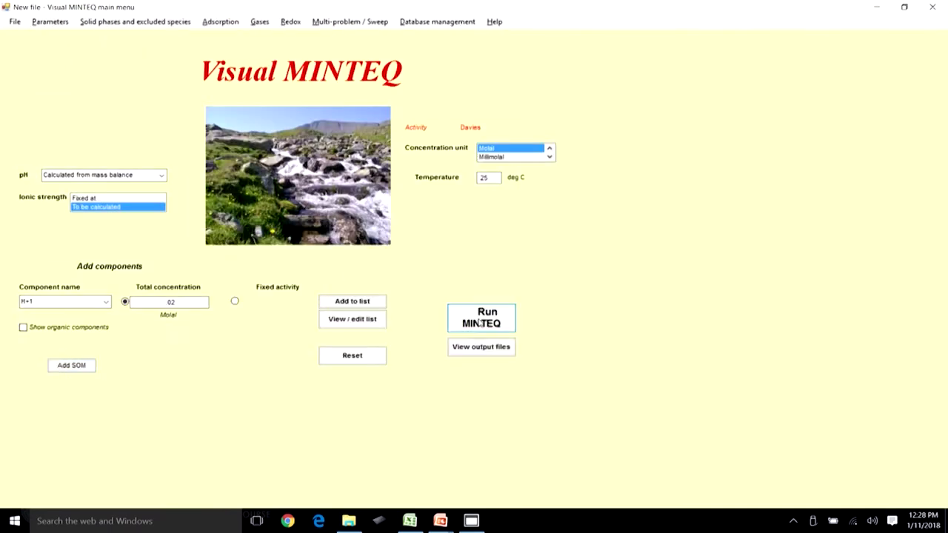
left_click(483, 326)
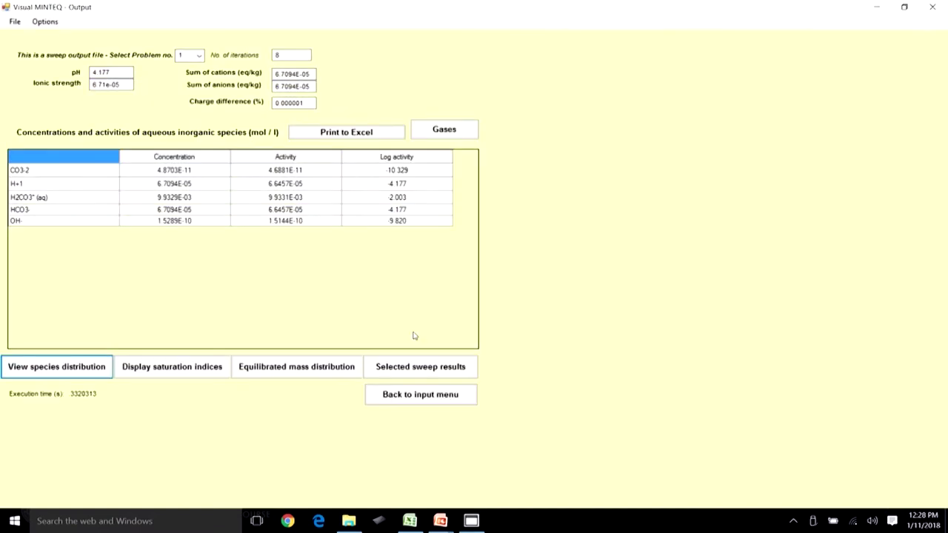
- Examine the pH of problems 1 and 2 in the selected sweep results, and return to the main input menu
left_click(419, 367)
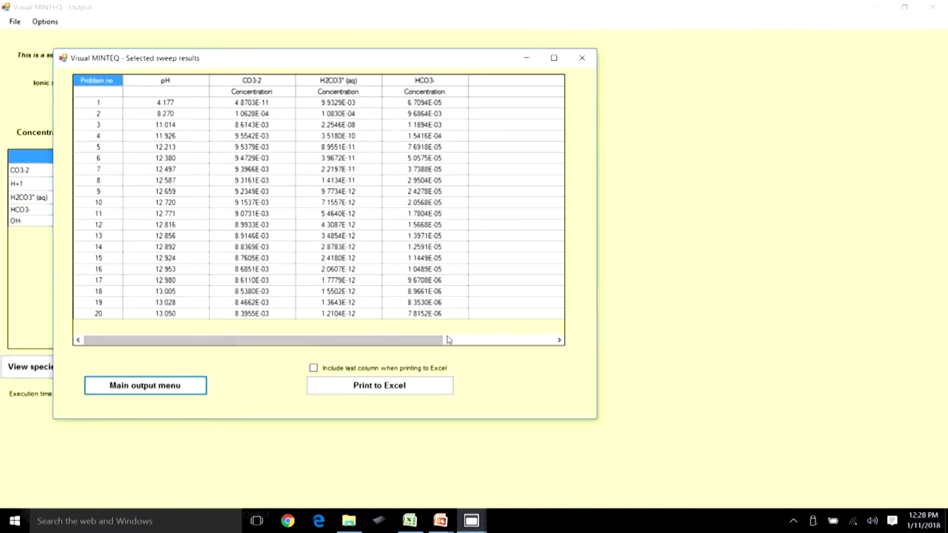
left_click(178, 104)
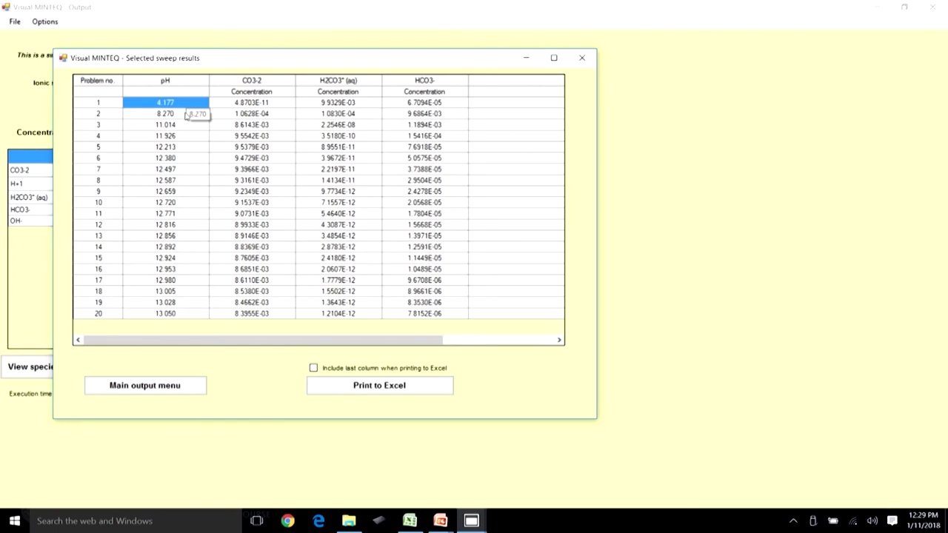
left_click(186, 115)
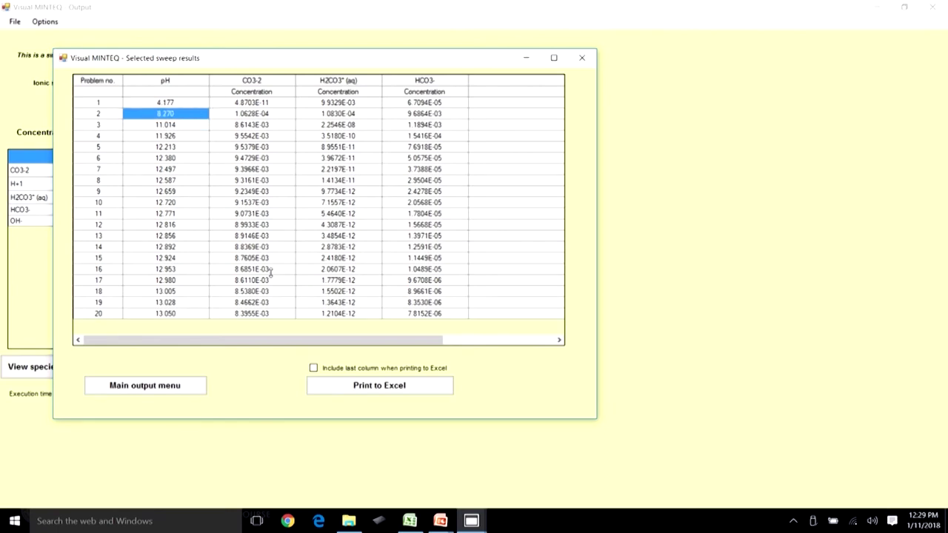
left_click(182, 389)
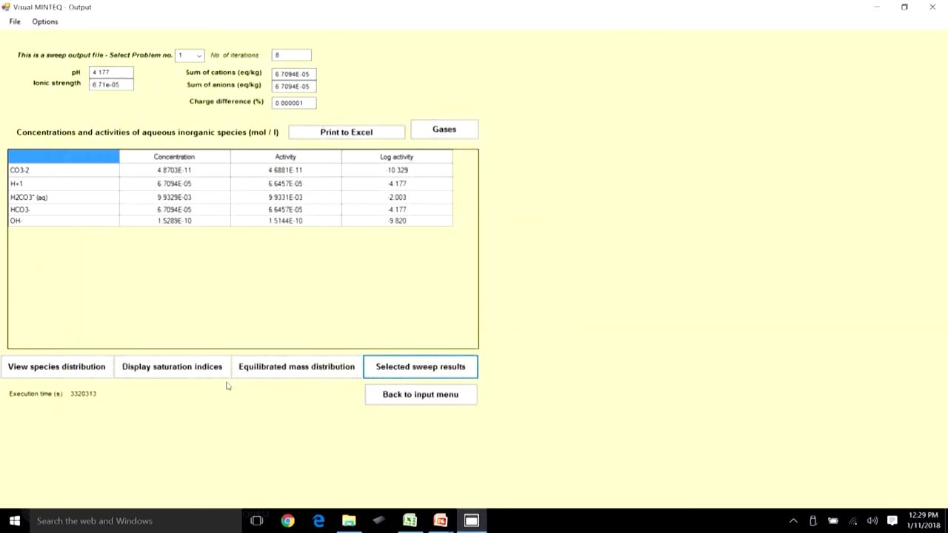
left_click(425, 399)
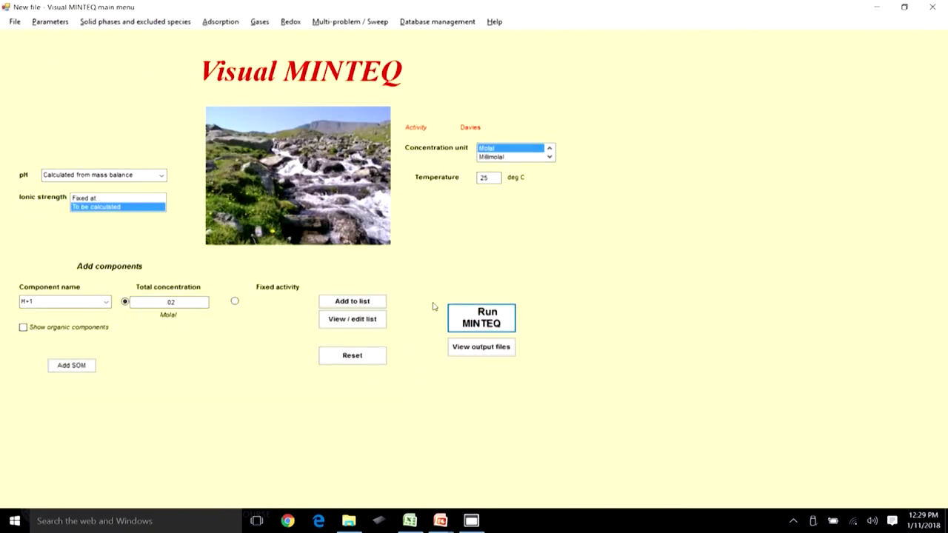
- Delete the existing H+1 component in the titration manager and enter a new titrant concentration of -0.01 Mol/l
left_click(358, 22)
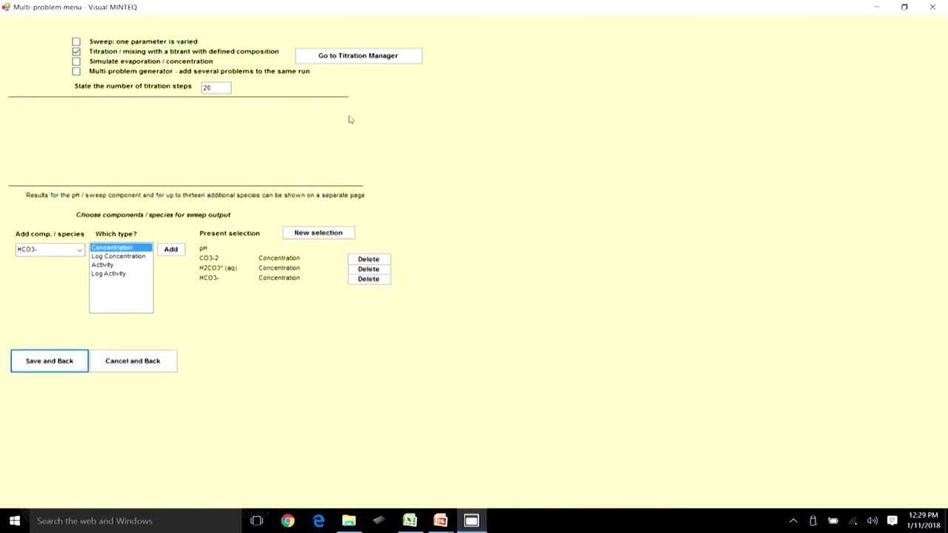
left_click(360, 56)
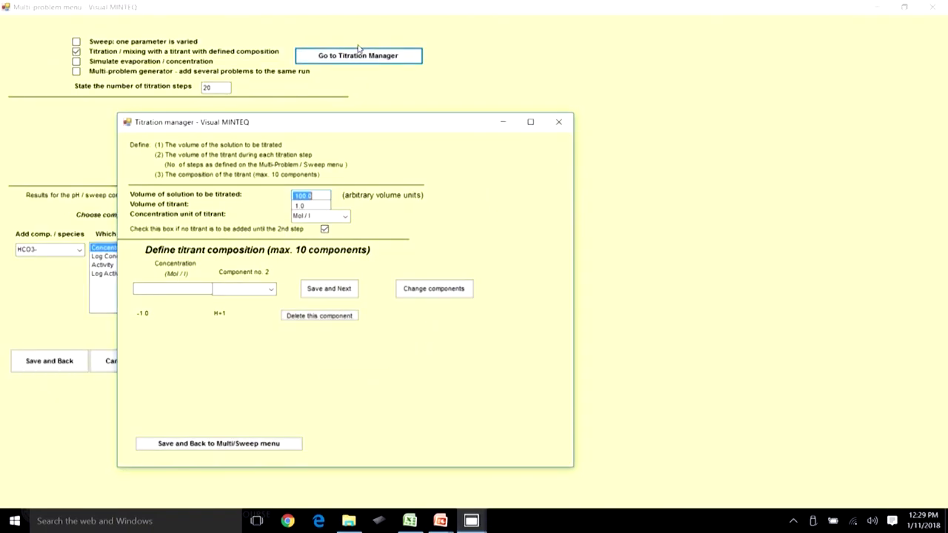
left_click(334, 316)
left_click(208, 290)
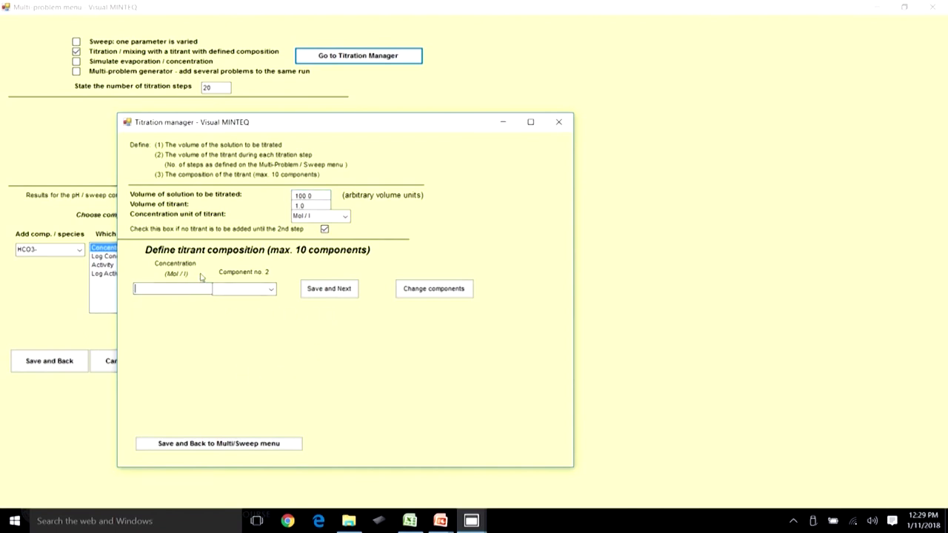
left_click(216, 492)
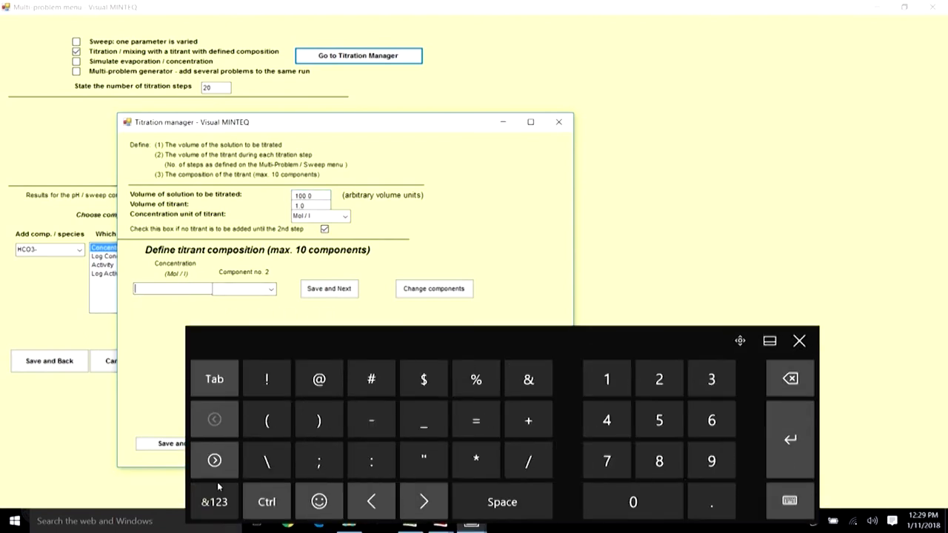
left_click(633, 502)
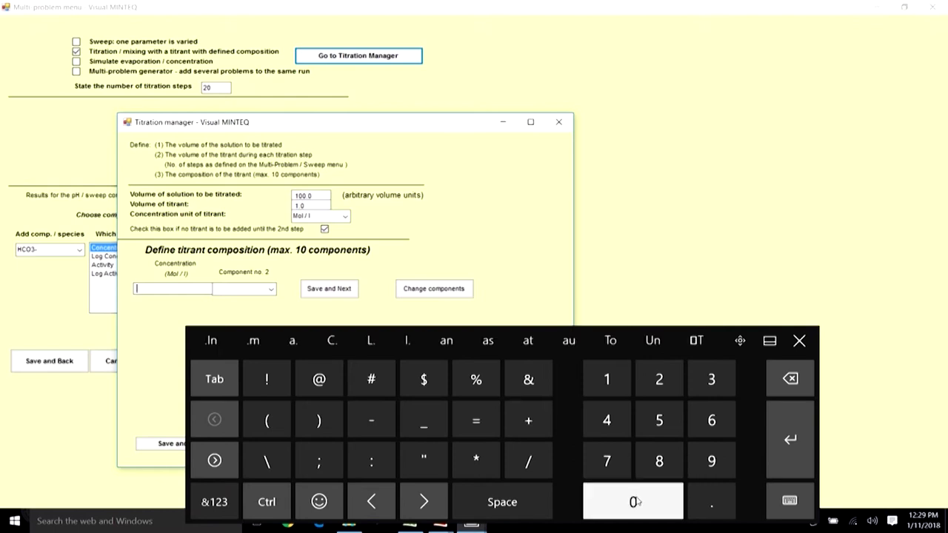
left_click(607, 379)
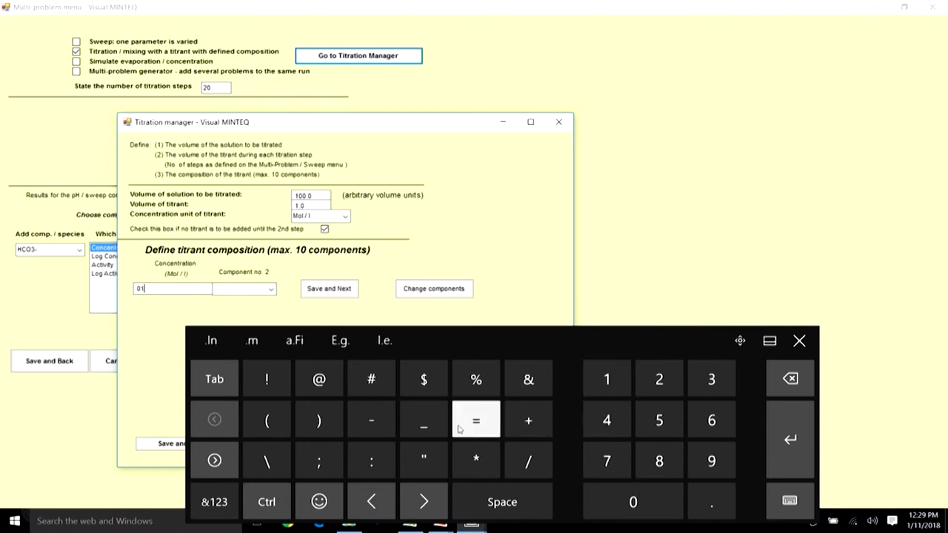
left_click(134, 290)
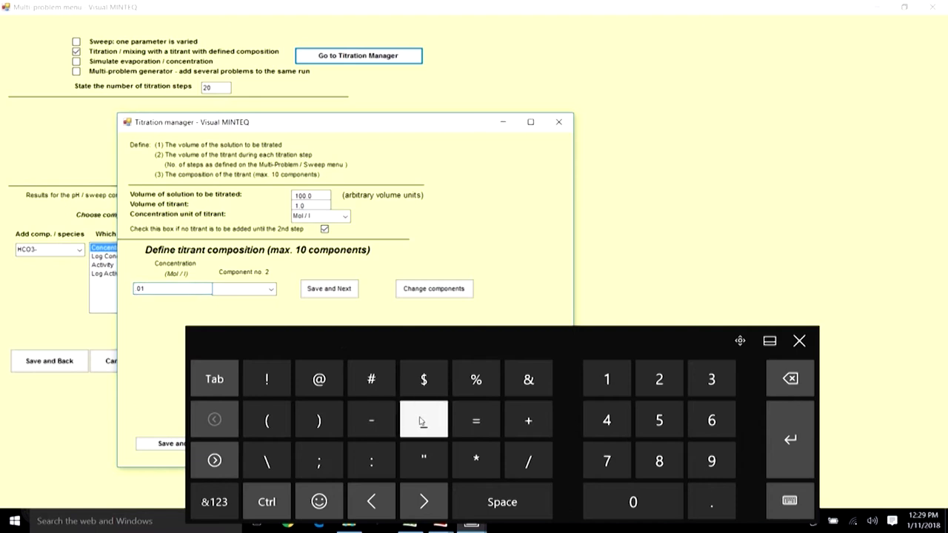
left_click(371, 420)
- Assign H+1 to the -0.01 Mol/l concentration and save the component to the titrant composition
left_click(271, 289)
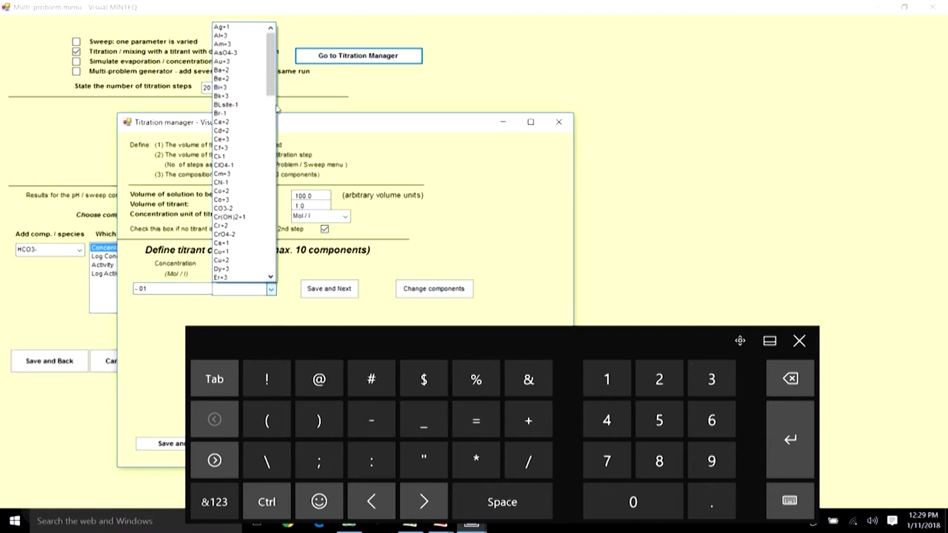
left_click_drag(271, 76, 271, 118)
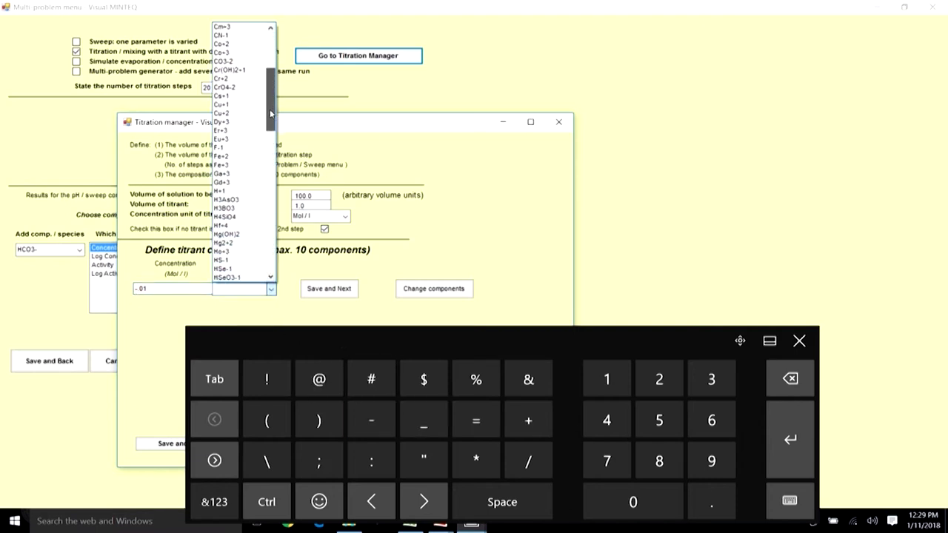
left_click(232, 178)
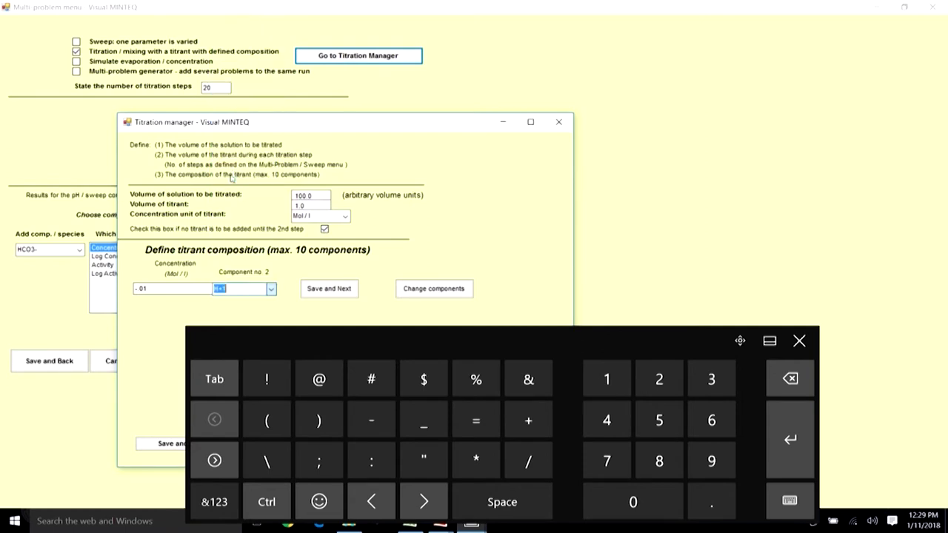
left_click(335, 289)
left_click(799, 341)
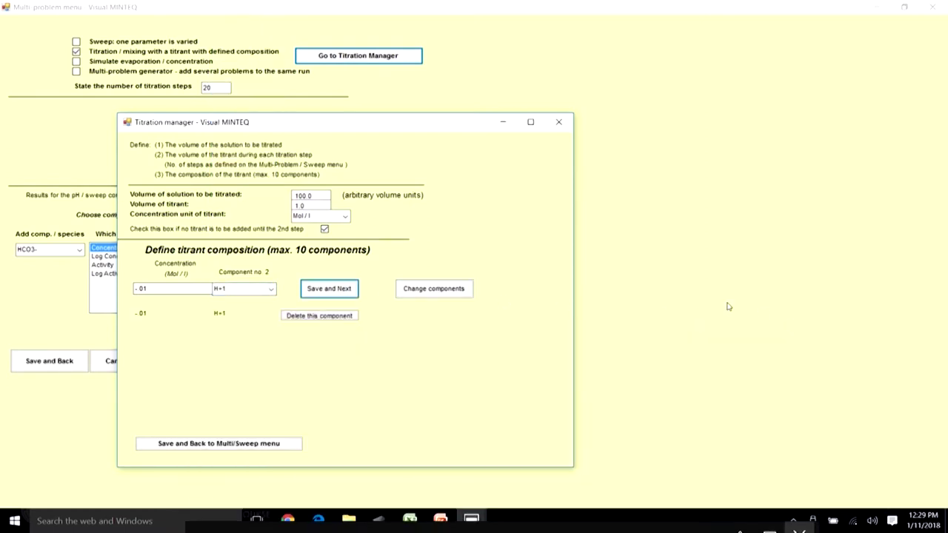
- Save the revised titrant and multi-problem settings and rerun MINTEQ
left_click(218, 444)
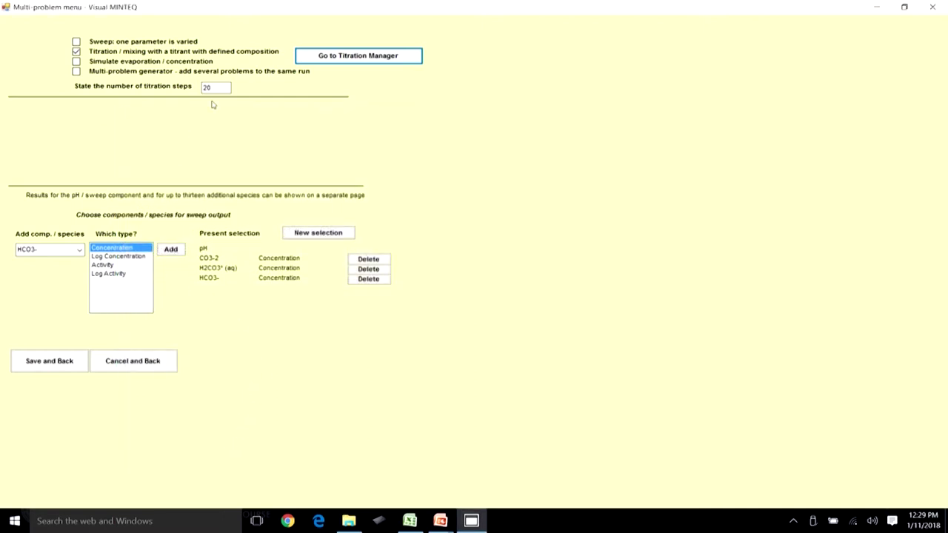
left_click(54, 361)
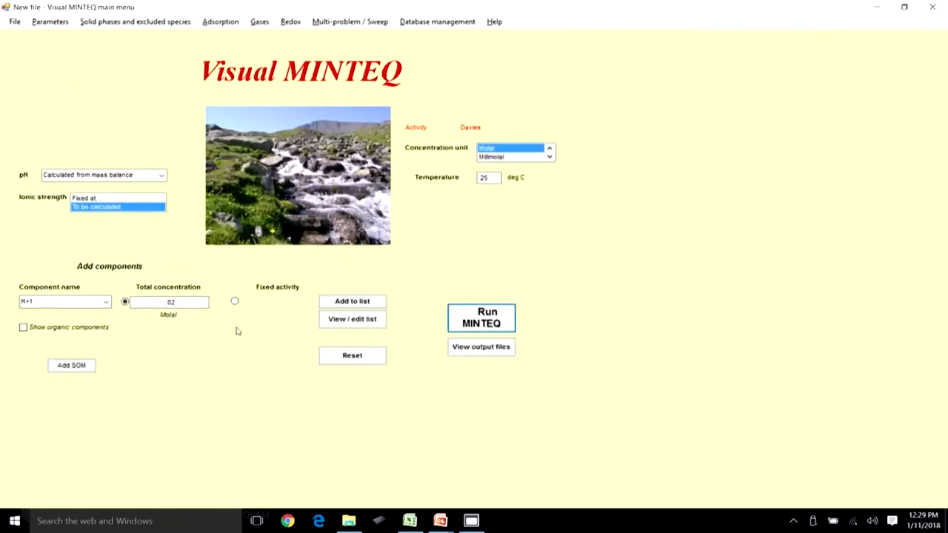
left_click(482, 317)
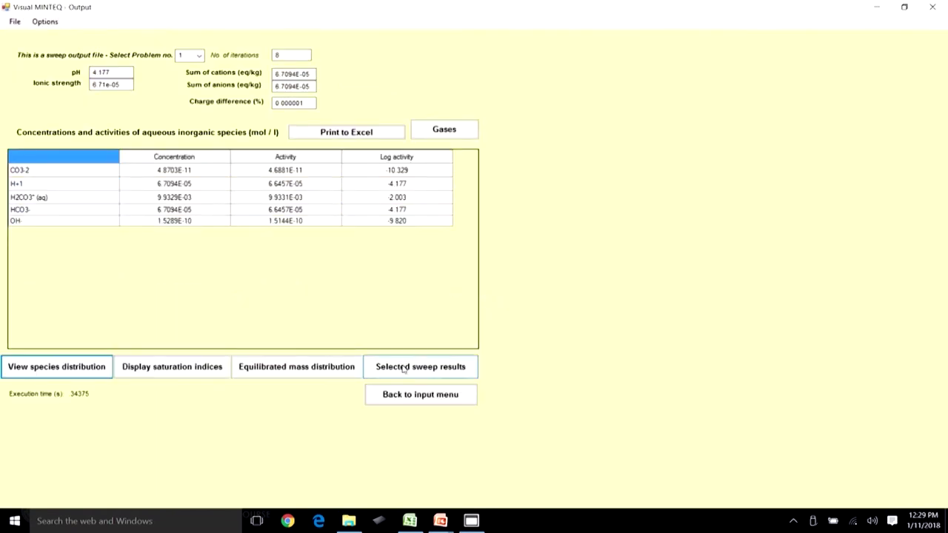
- Examine the pH values in the selected sweep results of the new run, starting with problem no. 1
left_click(404, 369)
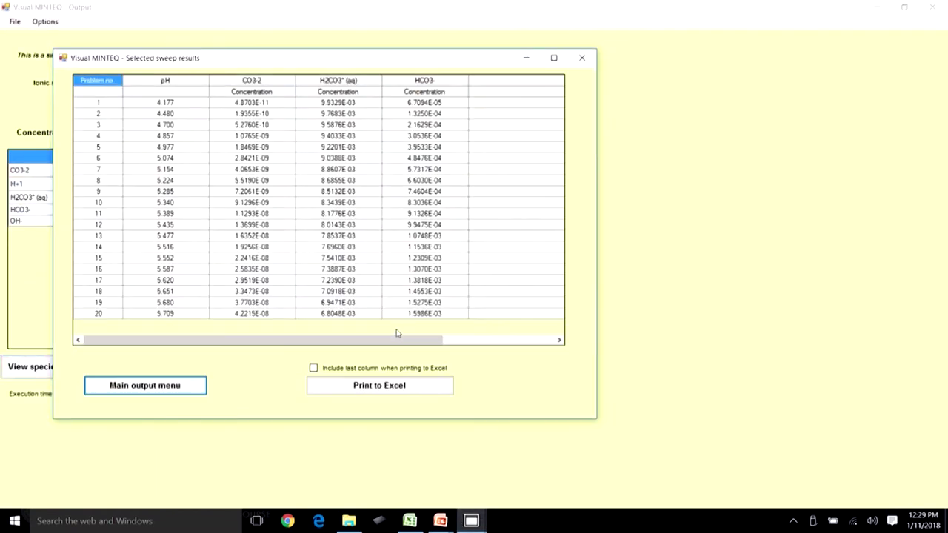
left_click(179, 103)
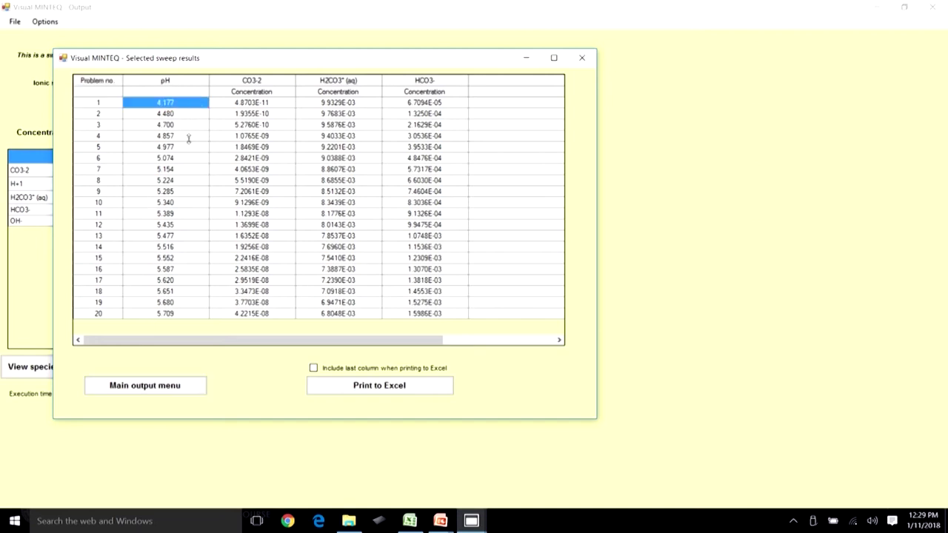
- Check the pH of problem no. 20 in the selected sweep results and return to the main output
left_click(176, 315)
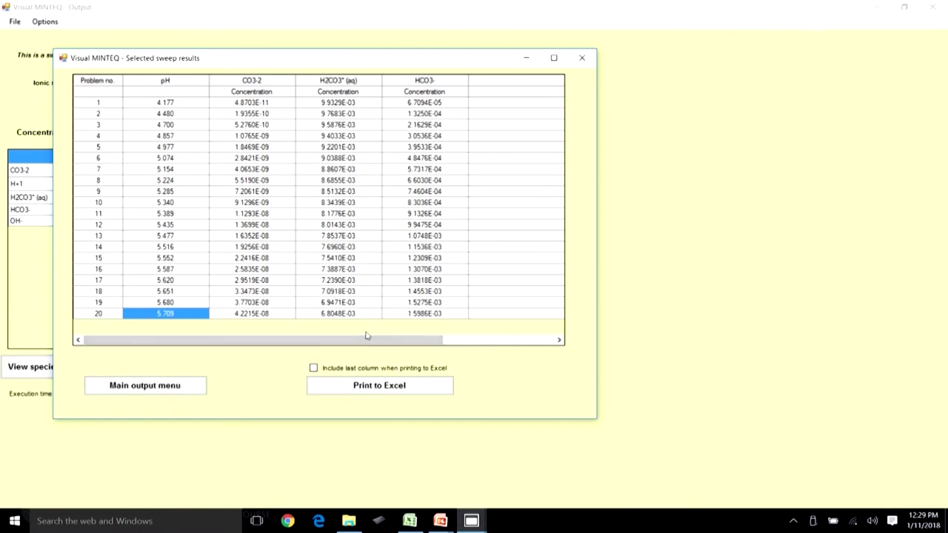
left_click(171, 387)
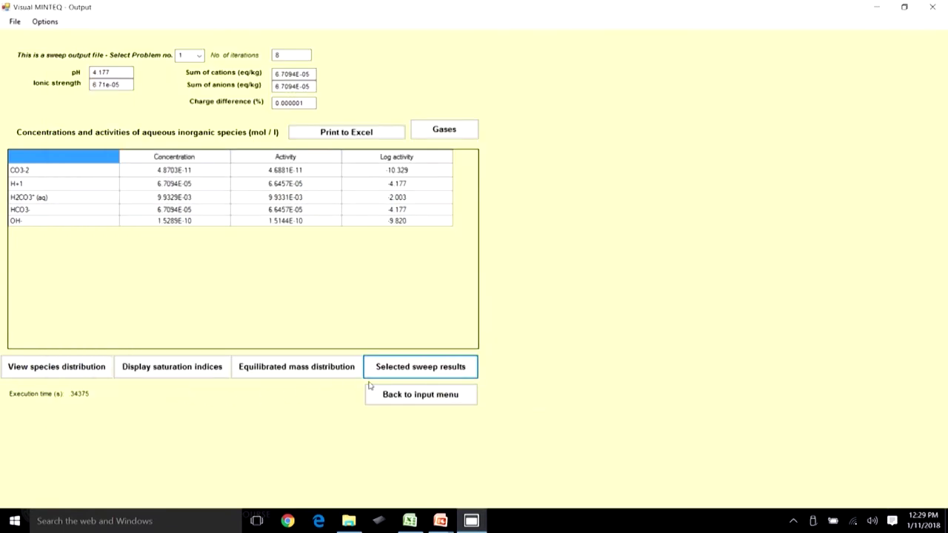
- Reopen the titration manager, delete the existing H+1 component and enter a new titrant concentration of -.1 Mol/l
left_click(423, 400)
left_click(351, 24)
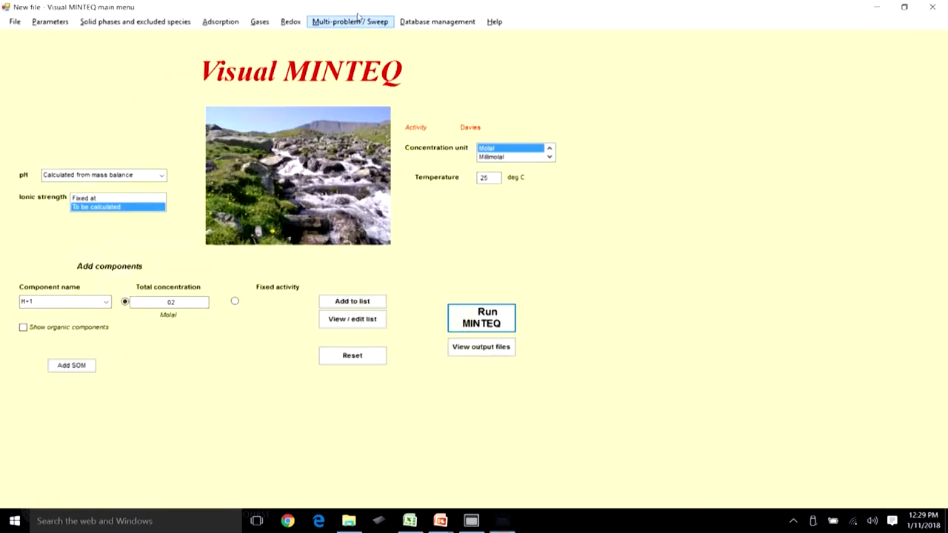
left_click(347, 62)
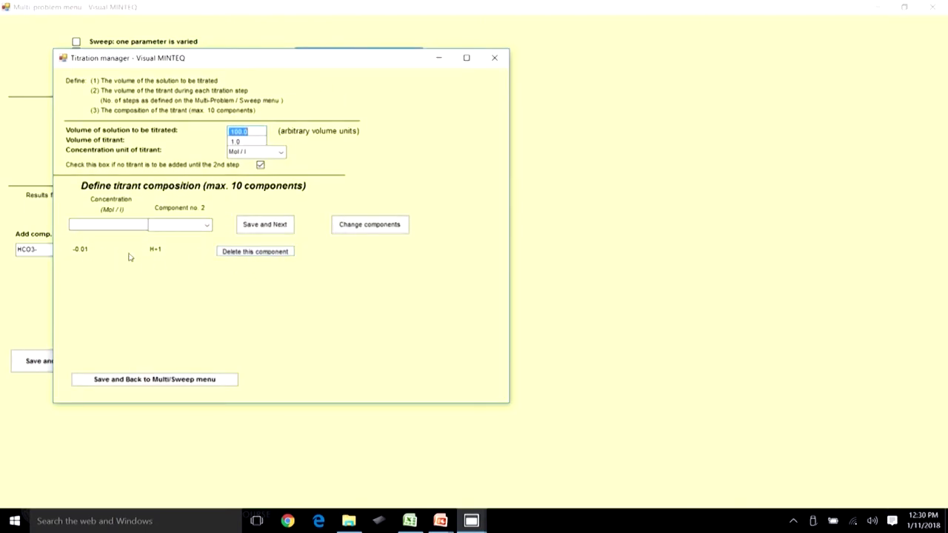
left_click(254, 252)
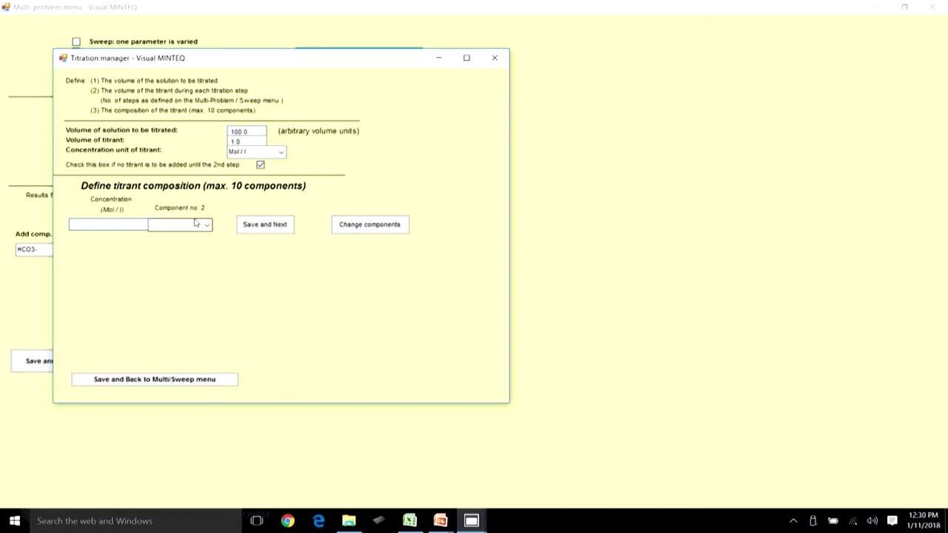
left_click(214, 501)
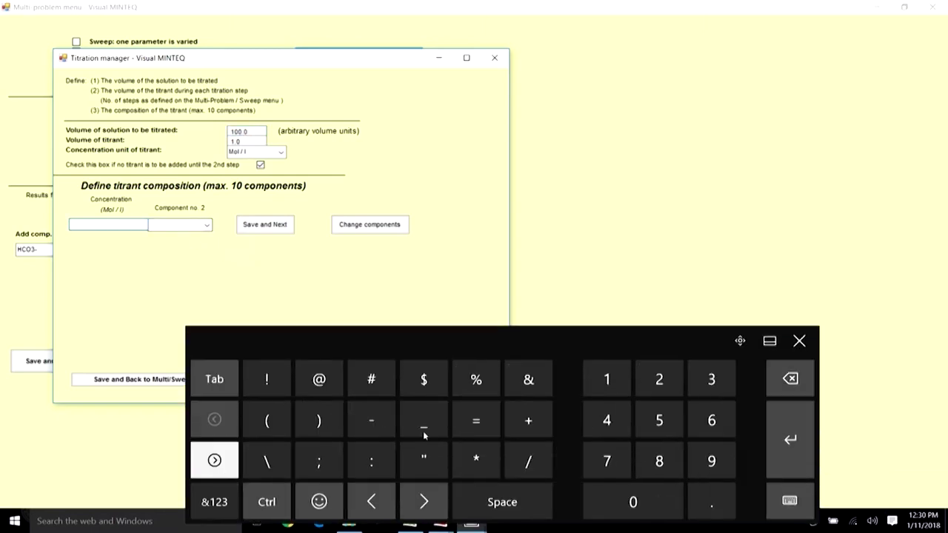
left_click(371, 420)
left_click(697, 489)
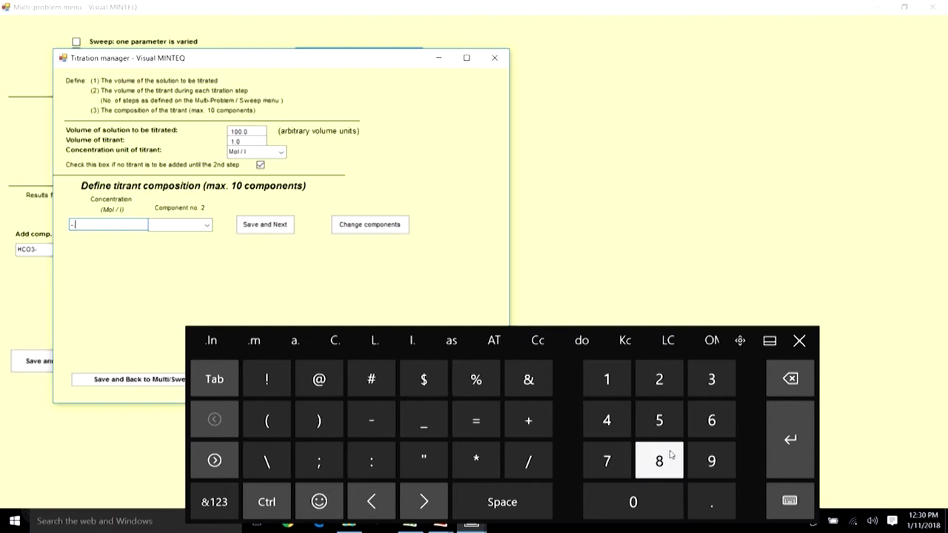
left_click(616, 392)
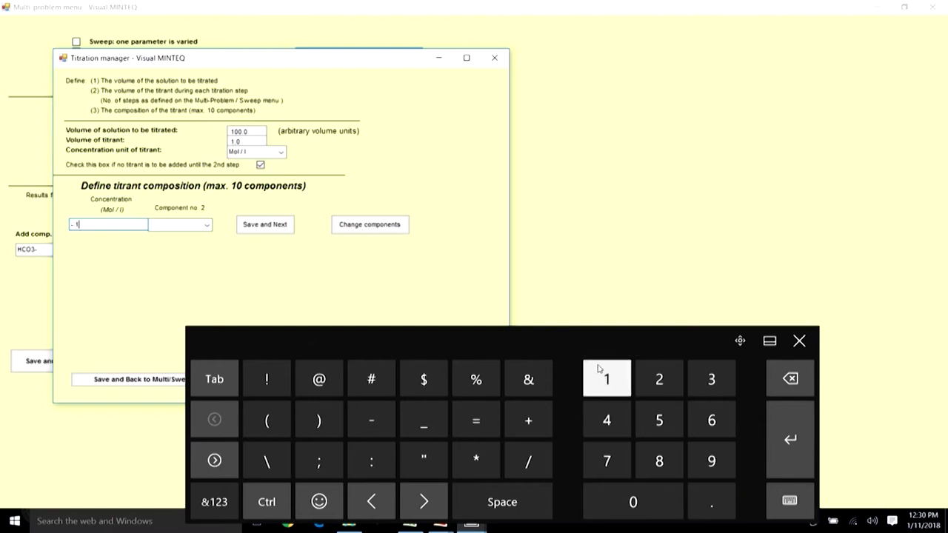
- Assign H+1 to the -.1 Mol/l concentration and add it to the titrant composition
left_click(208, 225)
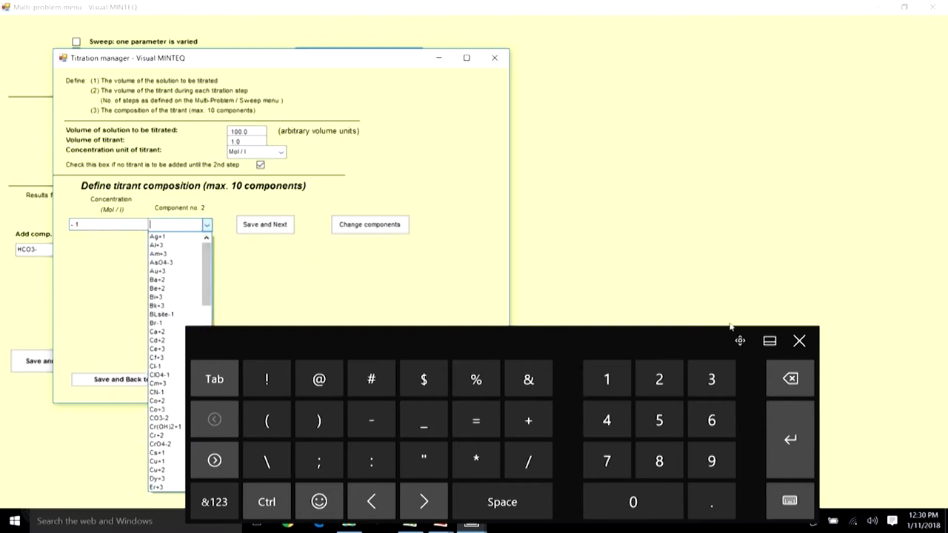
left_click(800, 341)
left_click(207, 224)
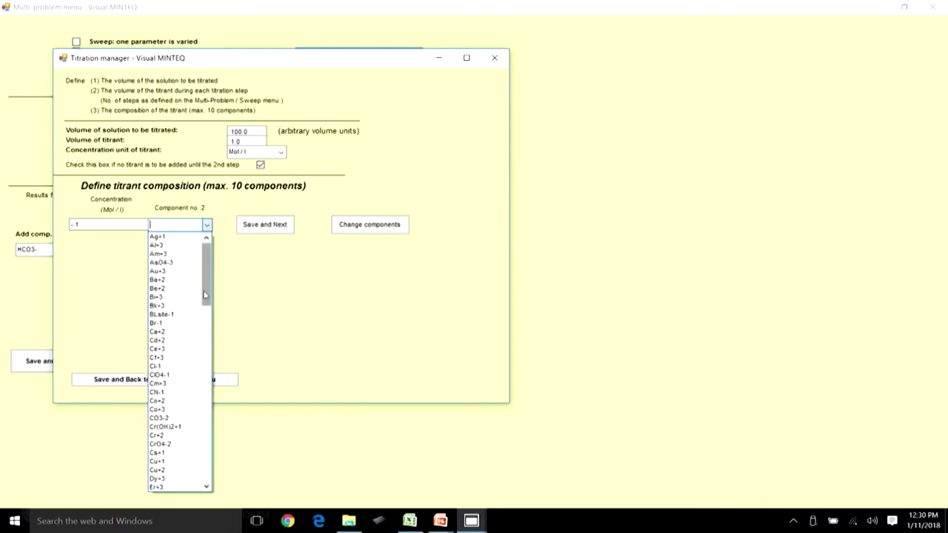
left_click_drag(205, 295, 207, 334)
left_click(178, 375)
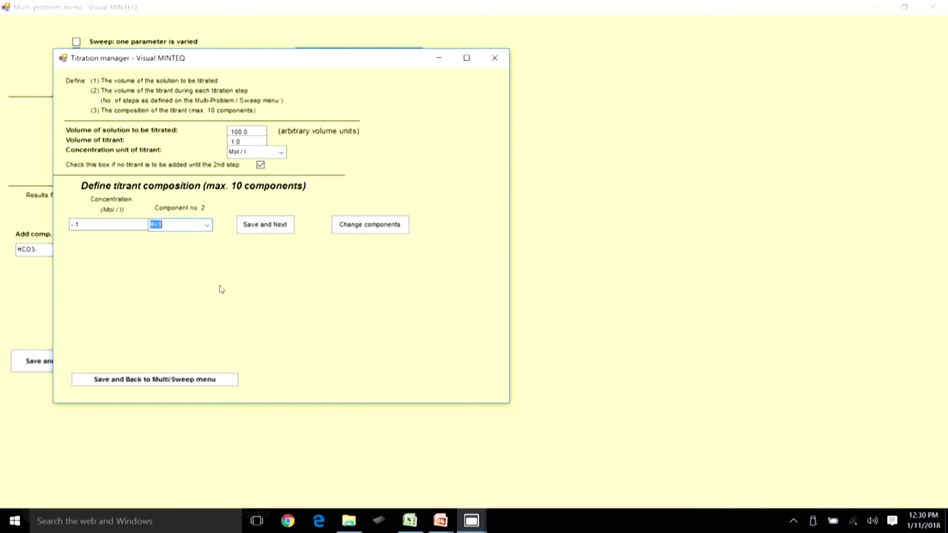
left_click(266, 226)
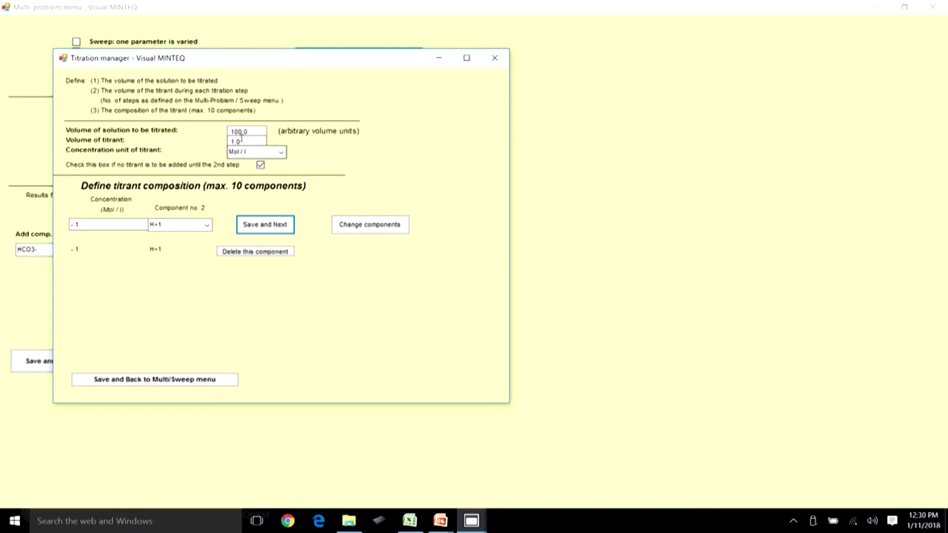
- Save the updated titrant composition and the multi-problem settings, keeping 20 titration steps, and run MINTEQ again
left_click(259, 131)
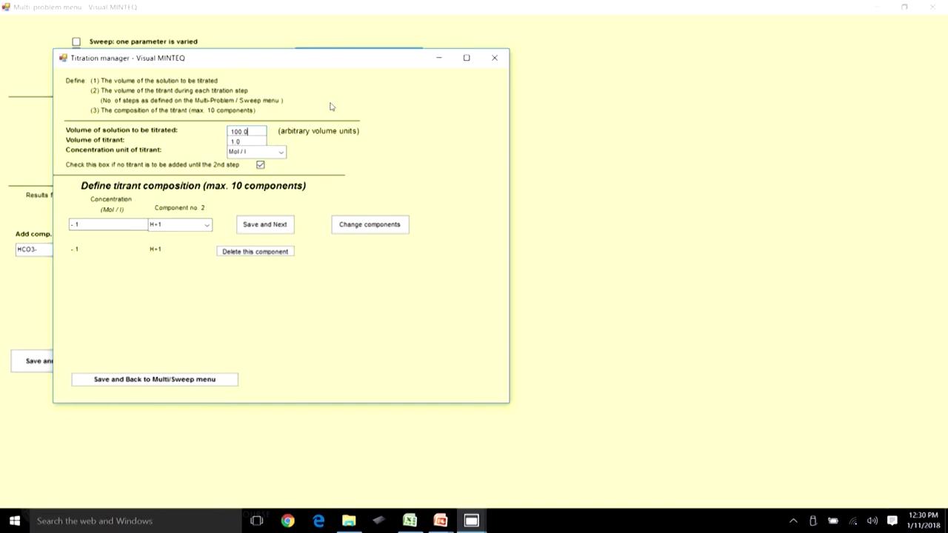
left_click(197, 379)
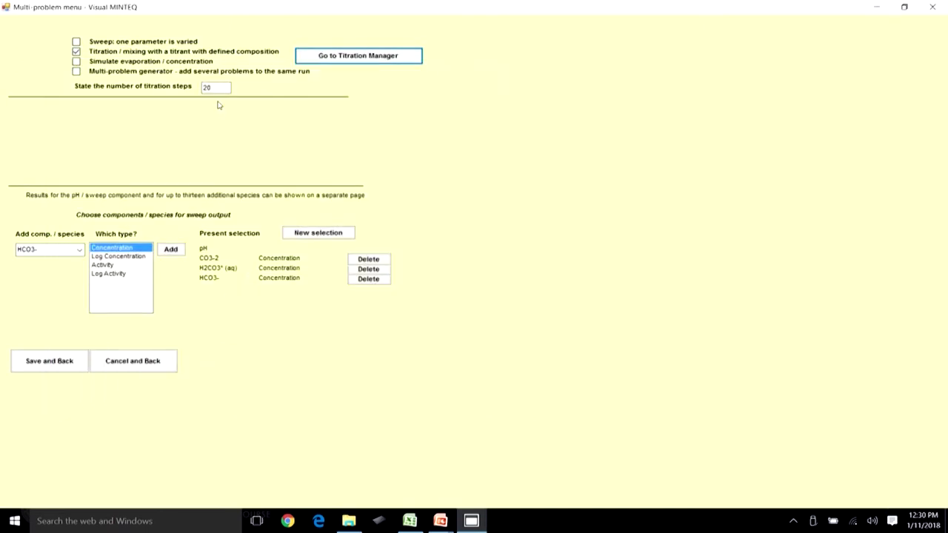
left_click(217, 88)
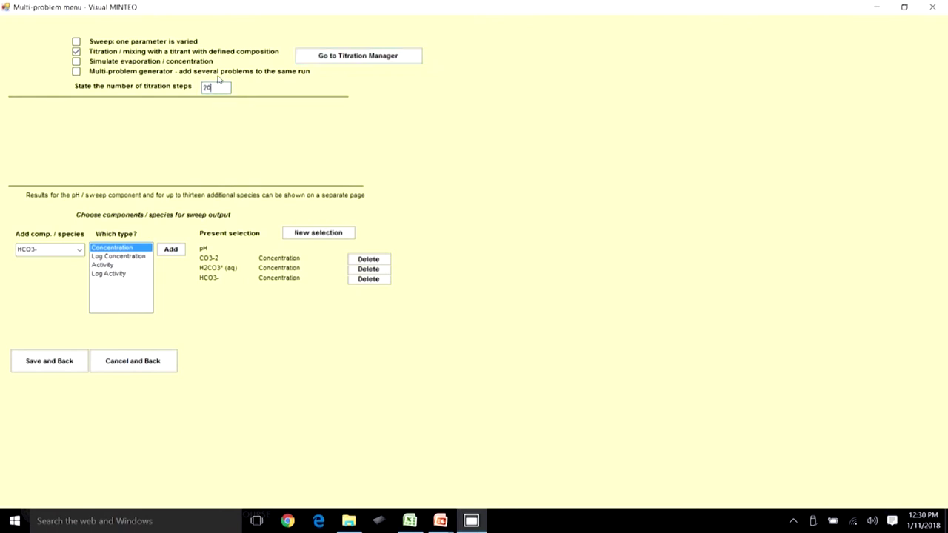
left_click(64, 360)
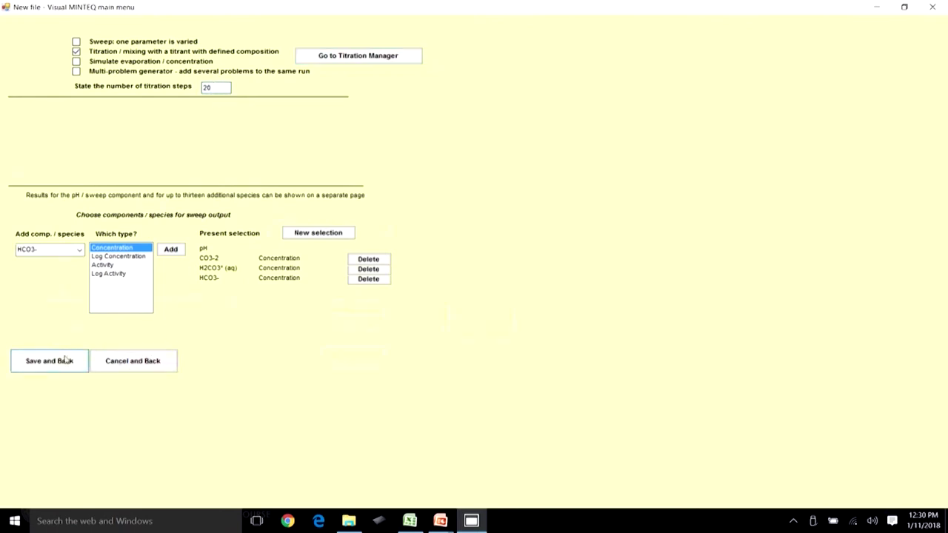
key("Return")
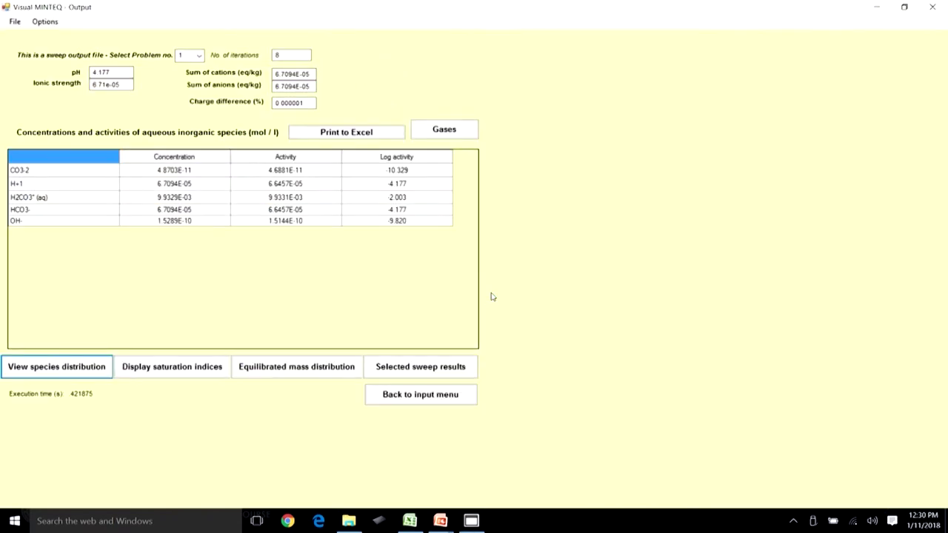
- Open the selected sweep results and examine the pH from problem no. 1 to 20 and the initial H2CO3* (aq) concentration
left_click(420, 366)
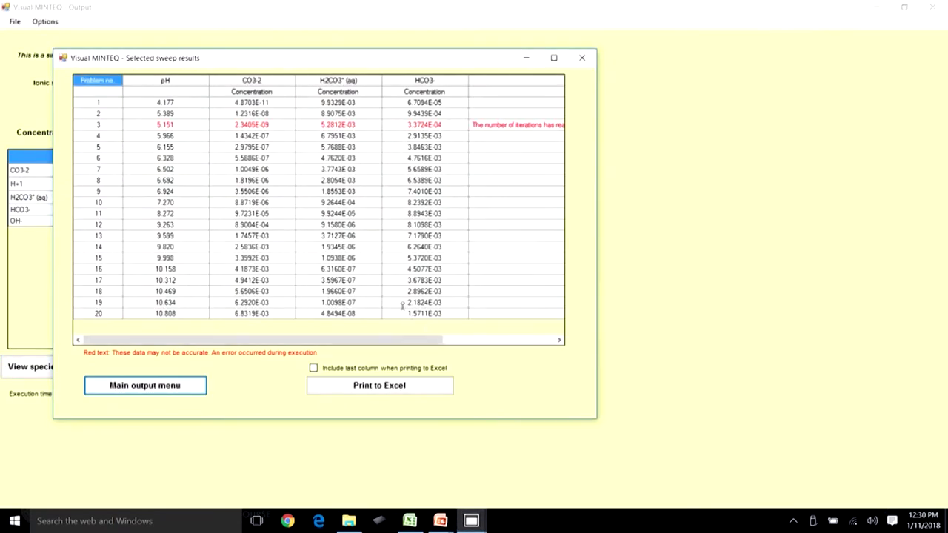
left_click(182, 104)
left_click_drag(181, 309, 181, 307)
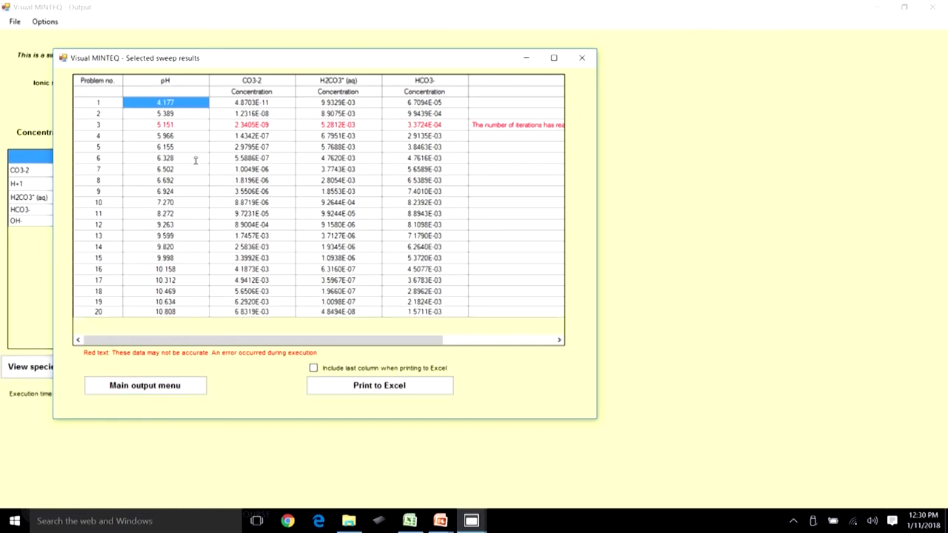
left_click(178, 313)
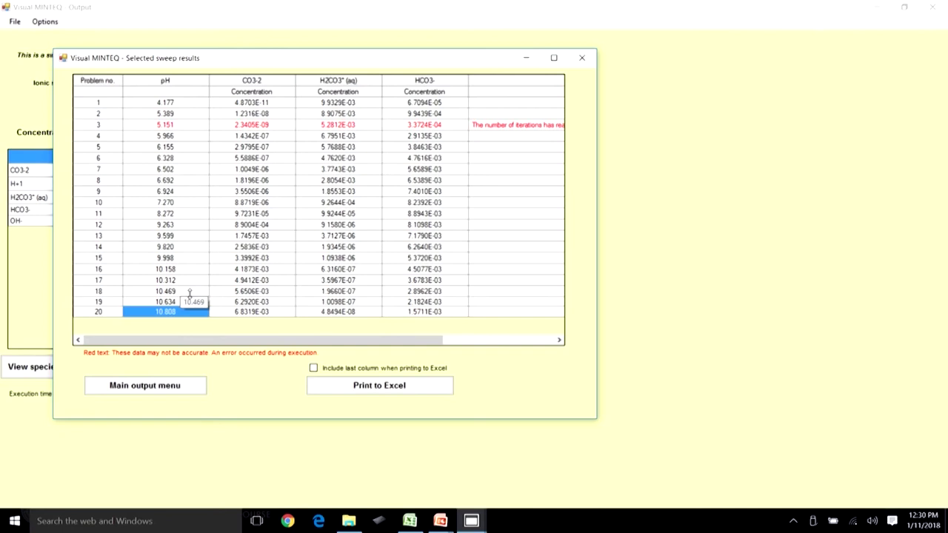
left_click(167, 104)
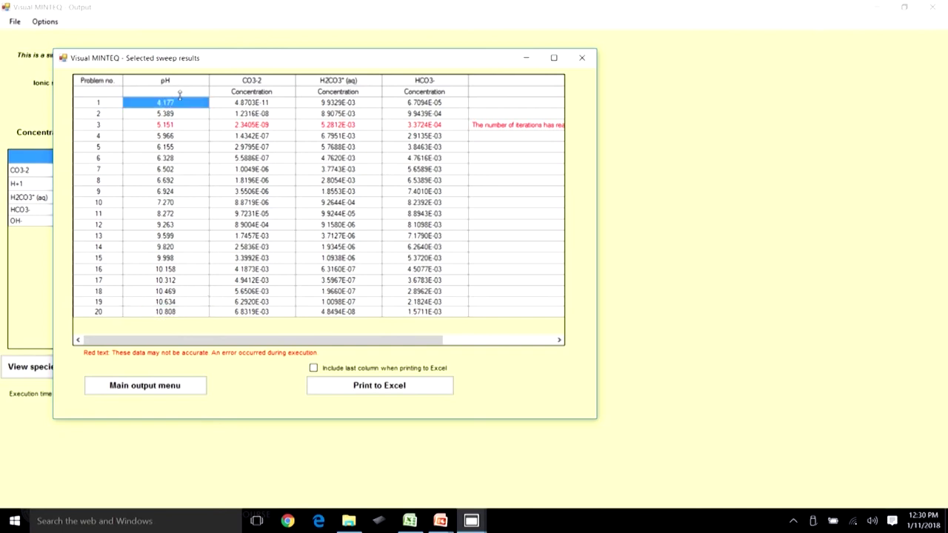
left_click(357, 106)
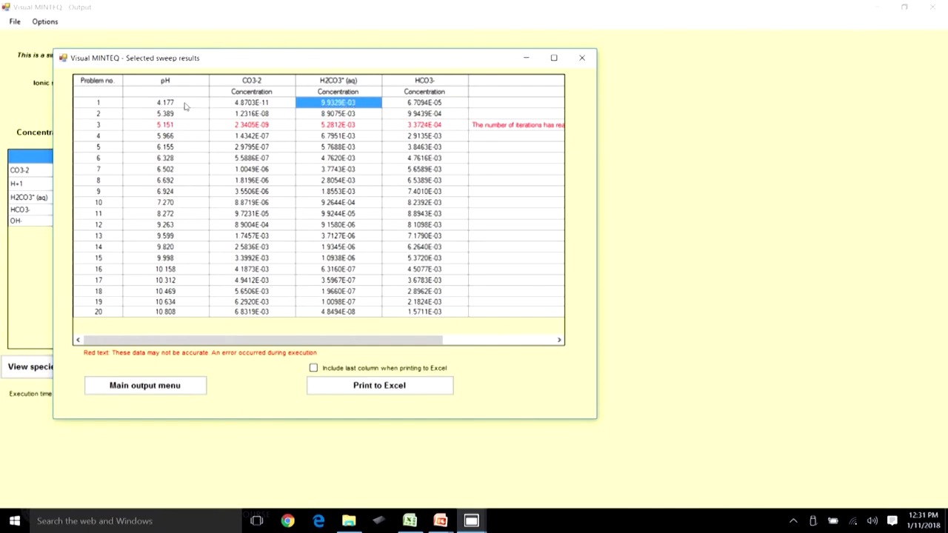
- Compare the H2CO3* (aq) and HCO3- concentrations at the pH of problem no. 6
left_click(168, 159)
left_click(99, 159)
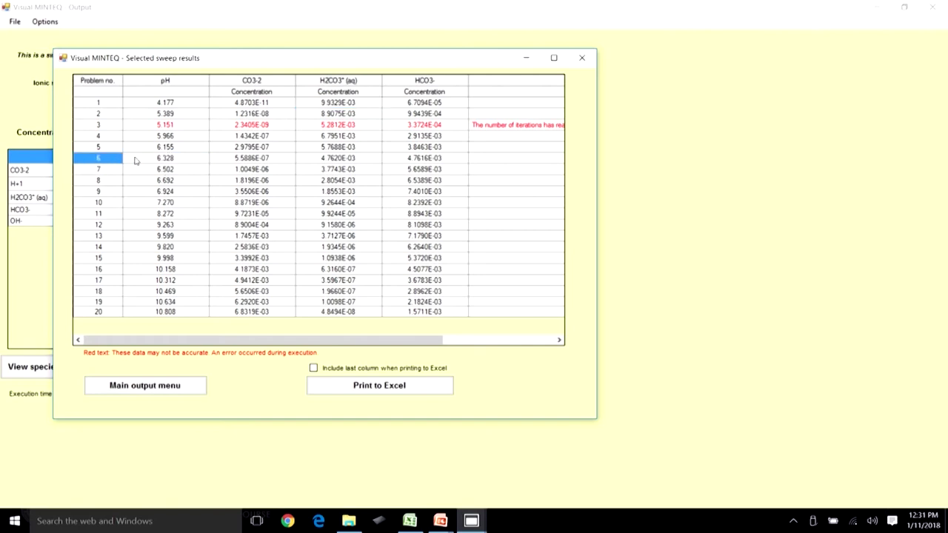
left_click(357, 158)
left_click(420, 159)
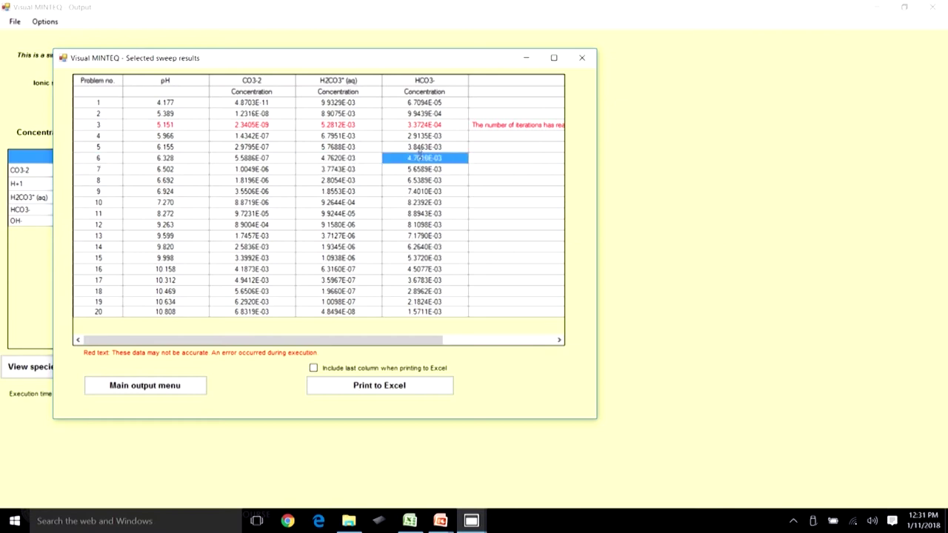
left_click(357, 158)
left_click(410, 162)
left_click(355, 159)
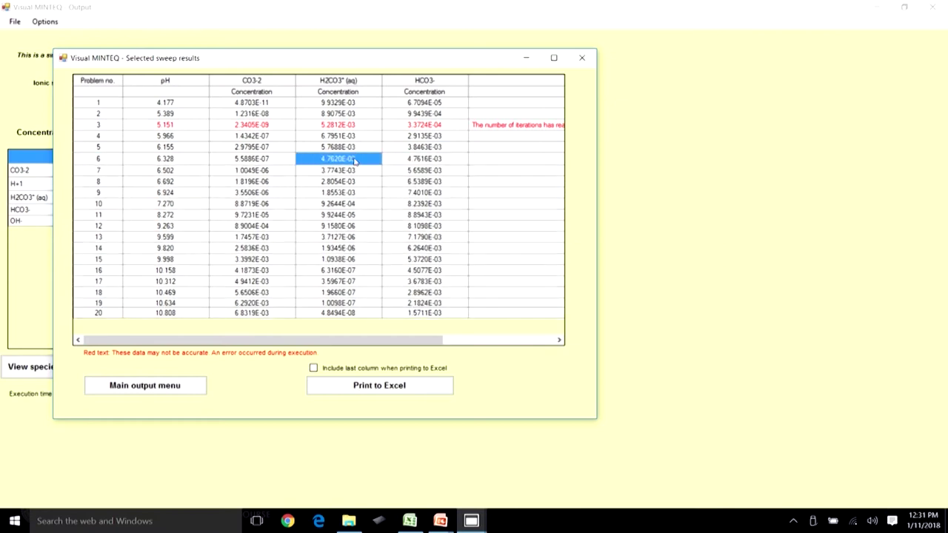
left_click(416, 162)
left_click(355, 159)
left_click(422, 160)
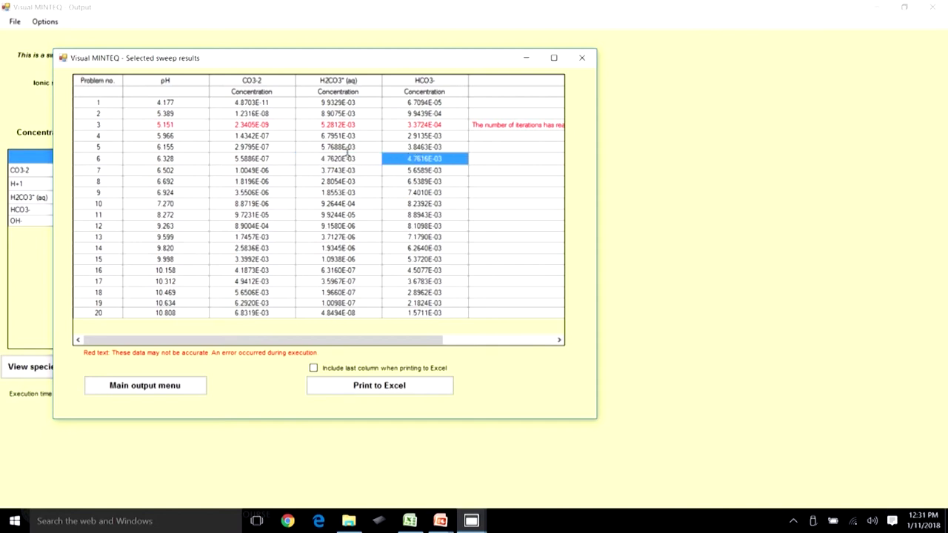
left_click(349, 158)
left_click(407, 160)
left_click(363, 159)
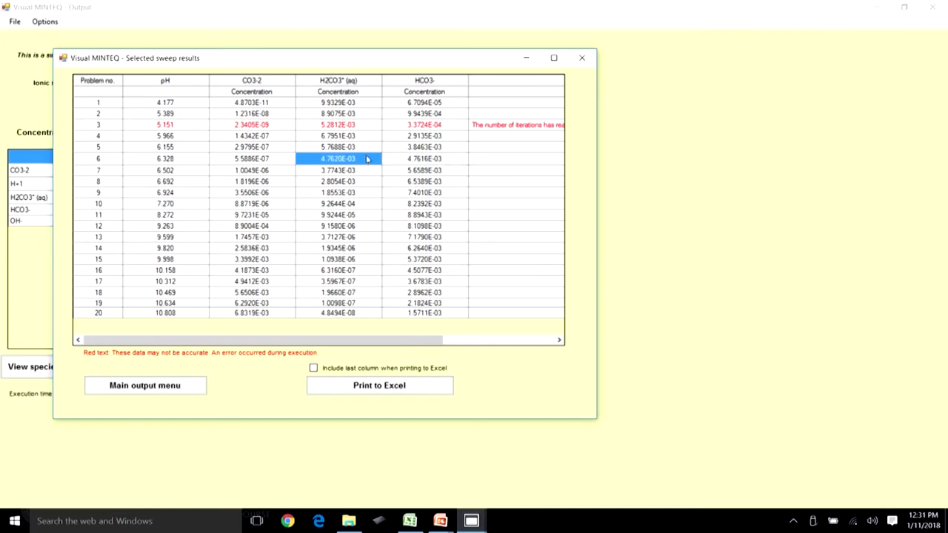
left_click(409, 153)
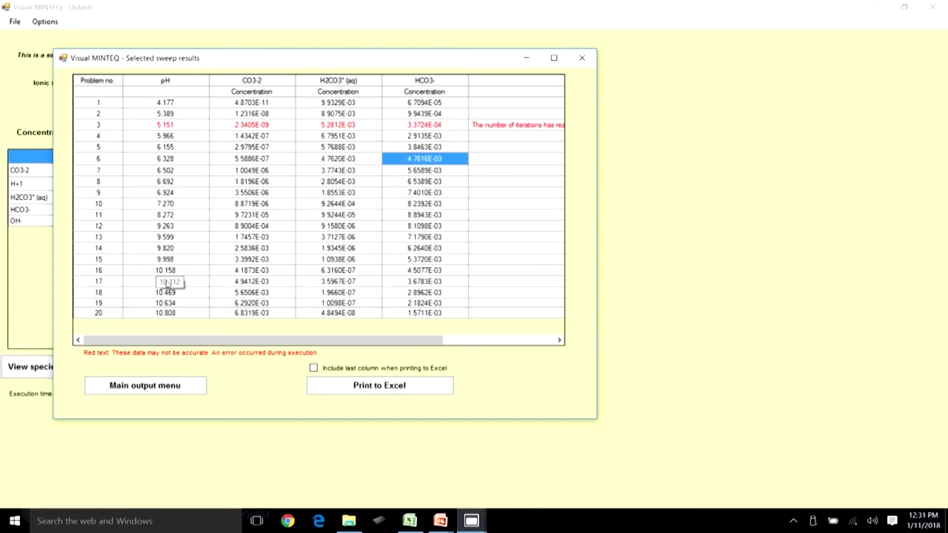
- Examine the pH and the CO3-2, H2CO3* (aq) and HCO3- concentrations of problem no. 17
left_click(166, 284)
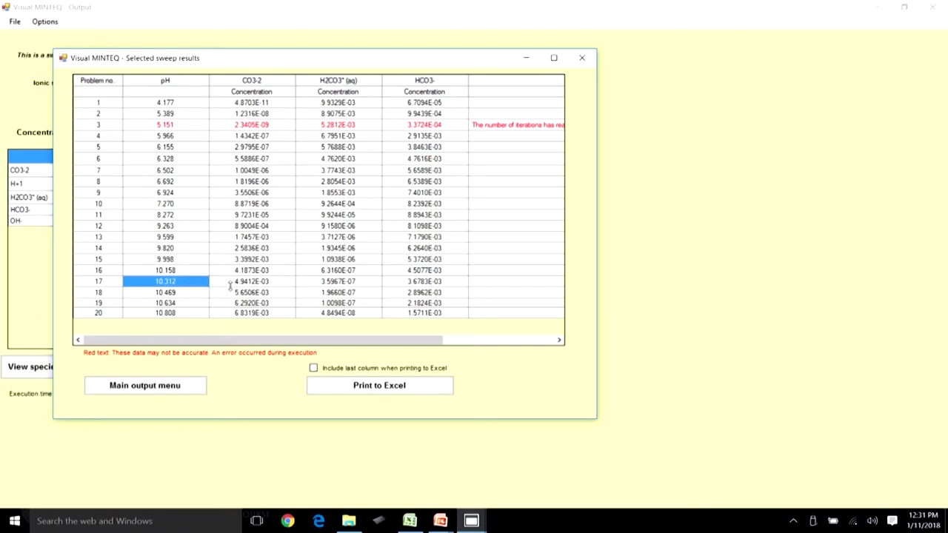
left_click(335, 280)
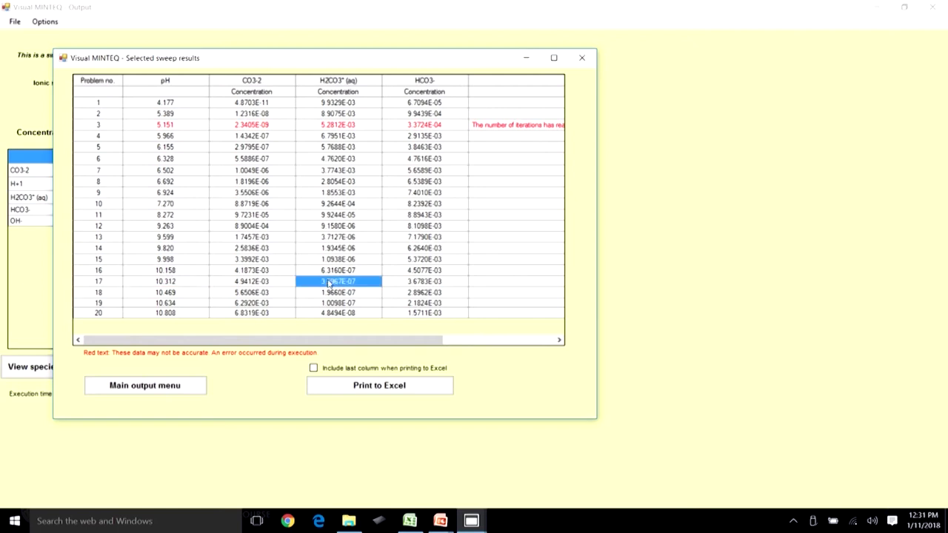
left_click(183, 282)
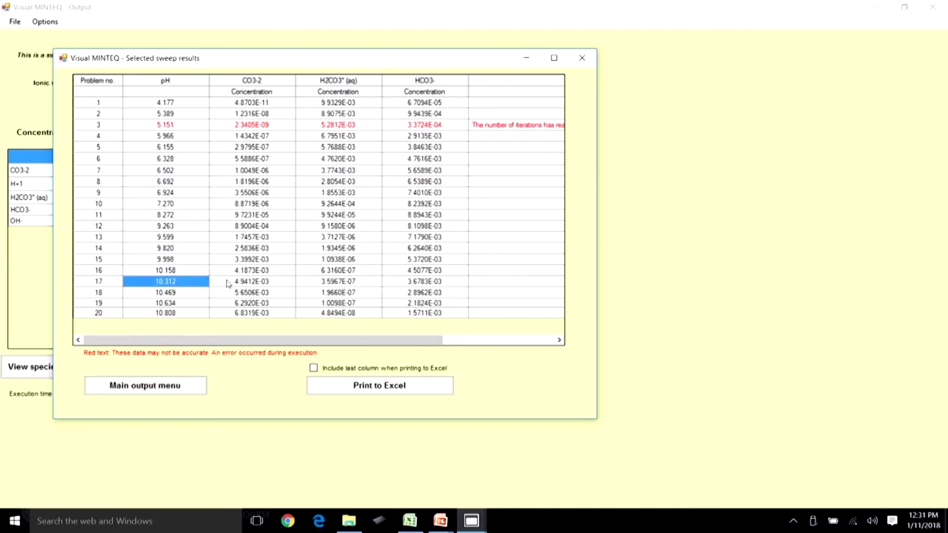
left_click(339, 284)
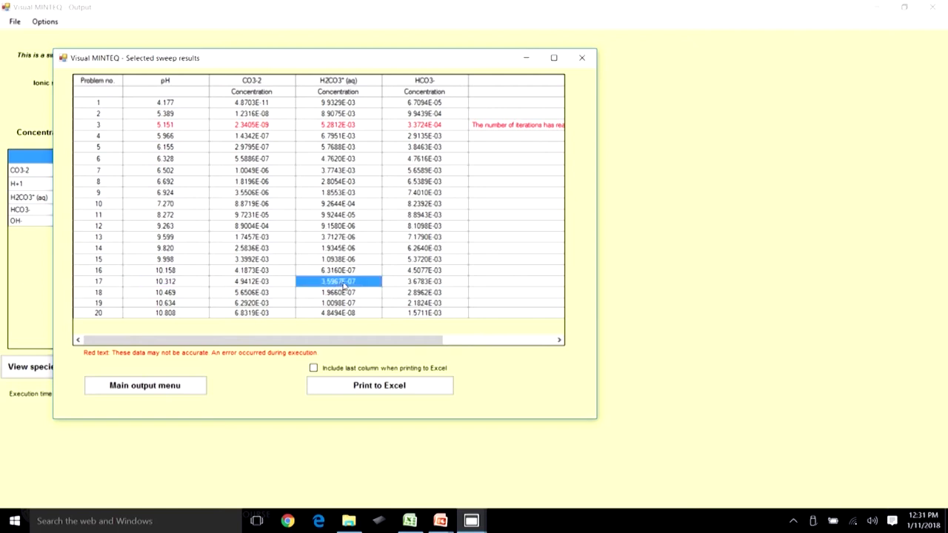
left_click(170, 284)
left_click(264, 282)
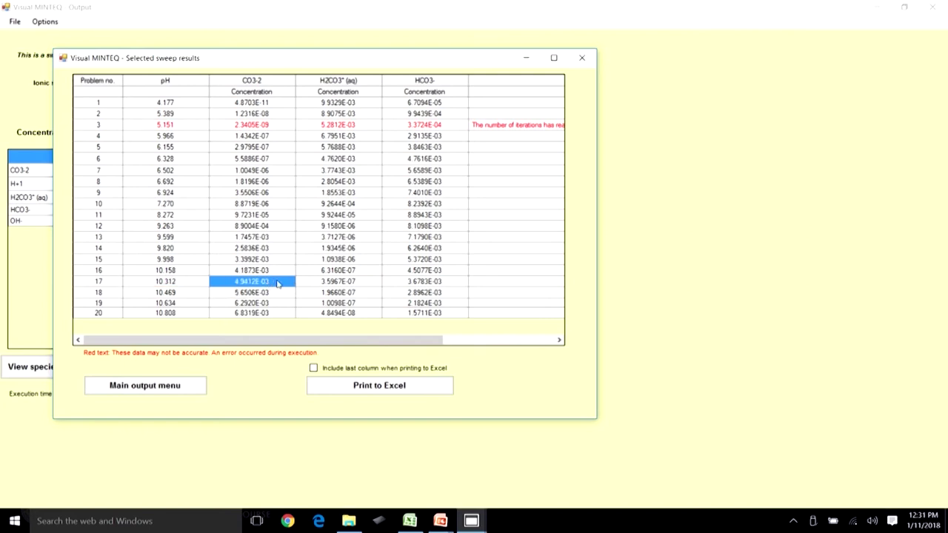
left_click(400, 281)
left_click(177, 284)
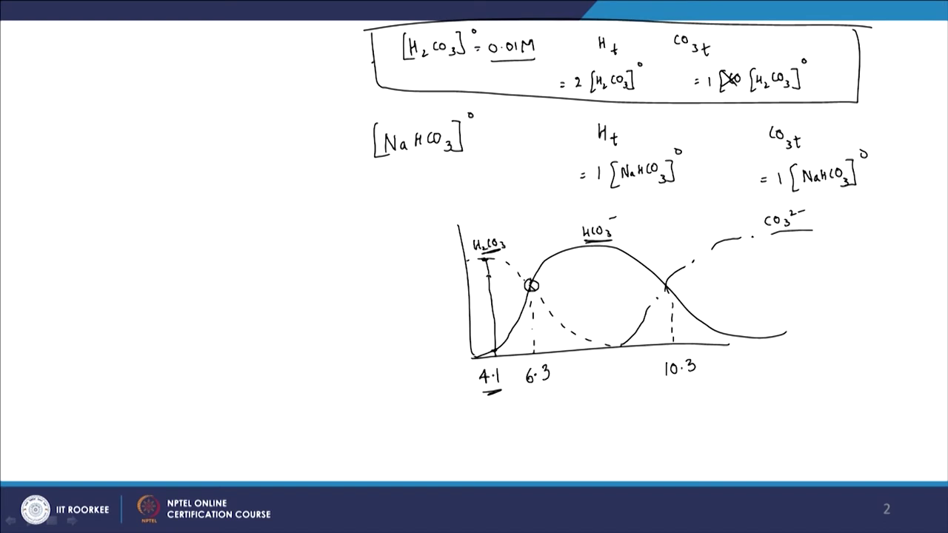
left_click_drag(527, 282, 533, 290)
left_click_drag(671, 281, 658, 293)
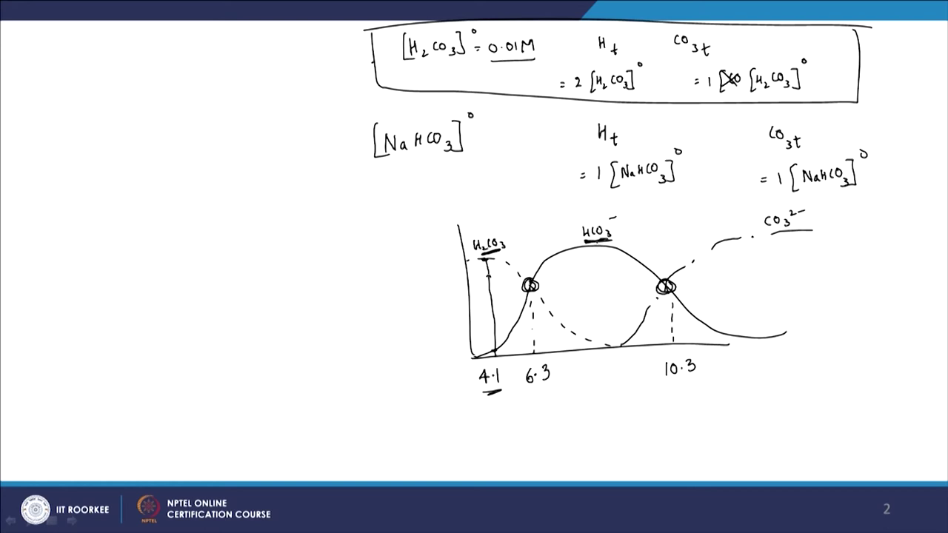
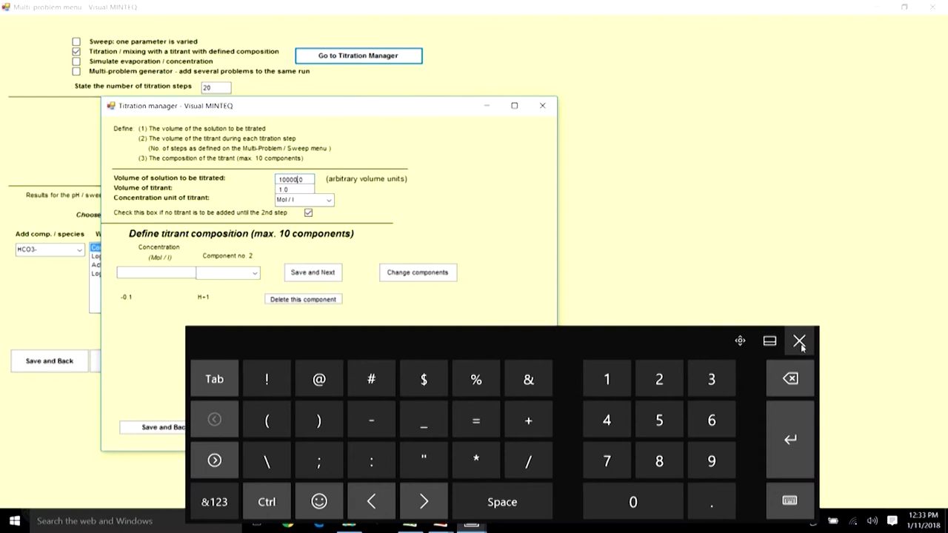
- Delete the H+1 component with concentration -0.1 from the titrant composition
left_click(799, 341)
left_click(299, 189)
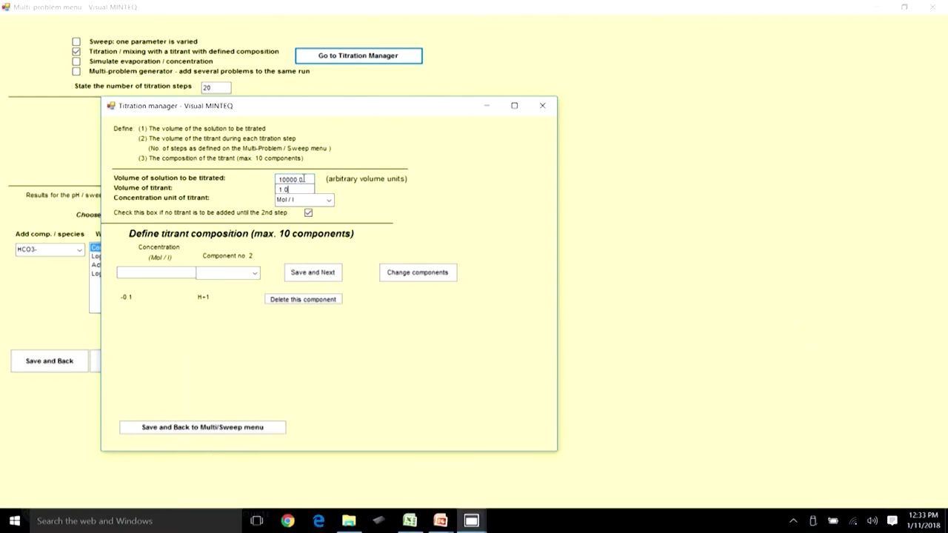
left_click(297, 300)
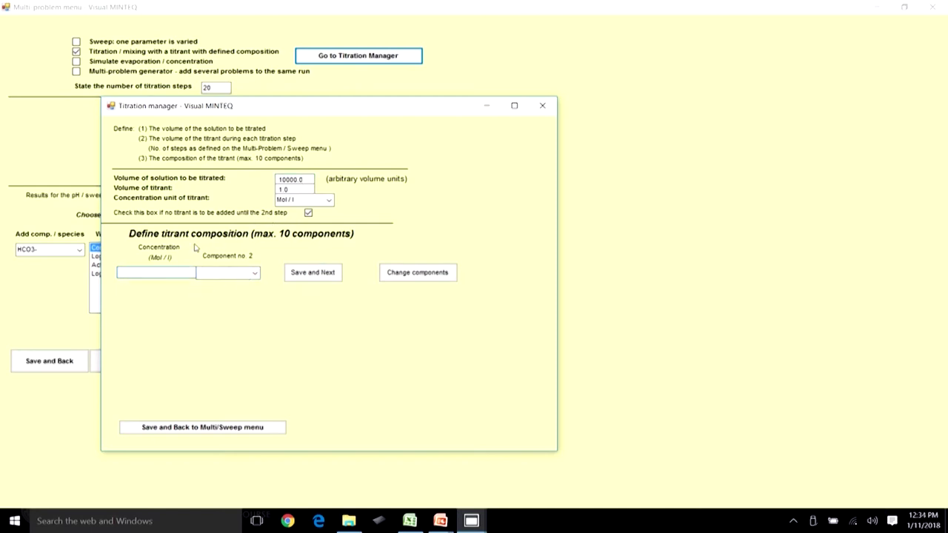
- Add H+1 at -1 Mol/l to the titrant composition, and close the titration manager without saving back to the multi-problem menu
left_click(226, 489)
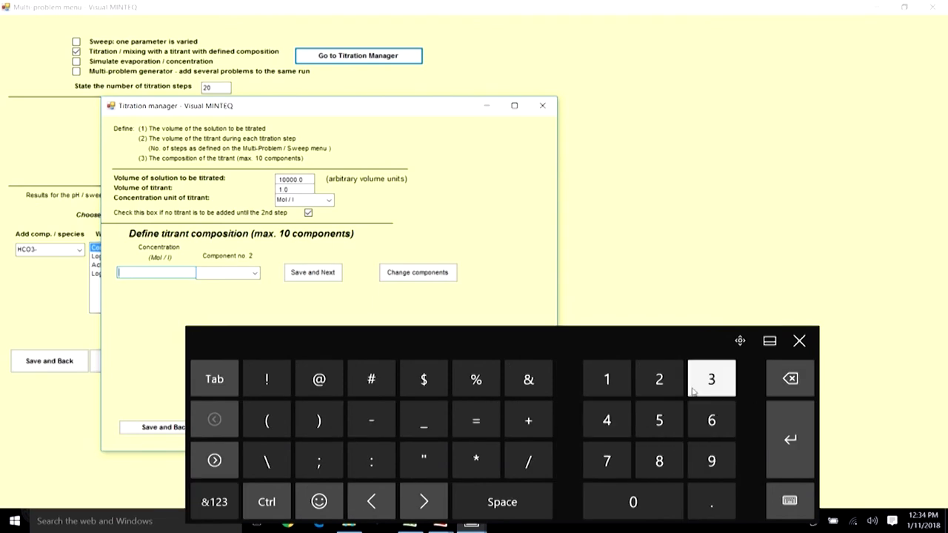
left_click(376, 410)
left_click(596, 369)
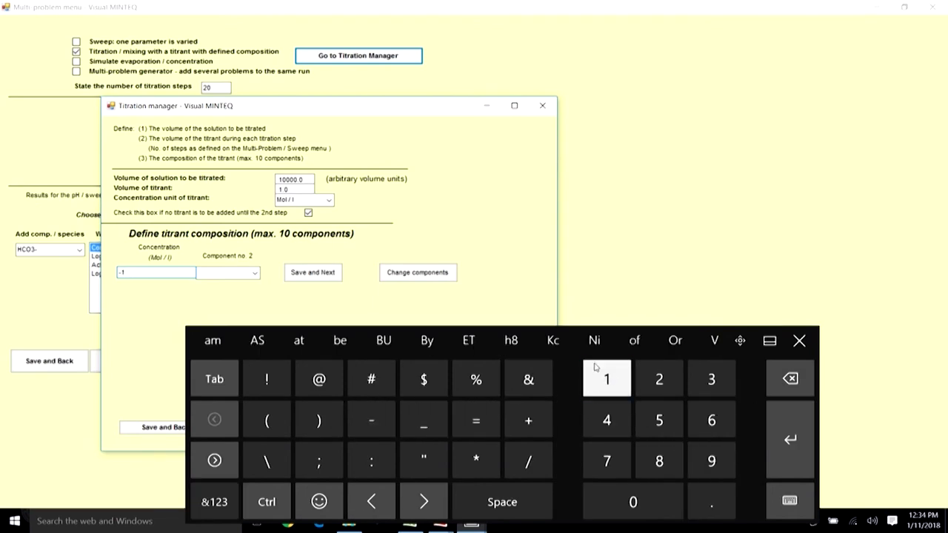
left_click(801, 344)
left_click(255, 274)
left_click_drag(254, 83, 251, 104)
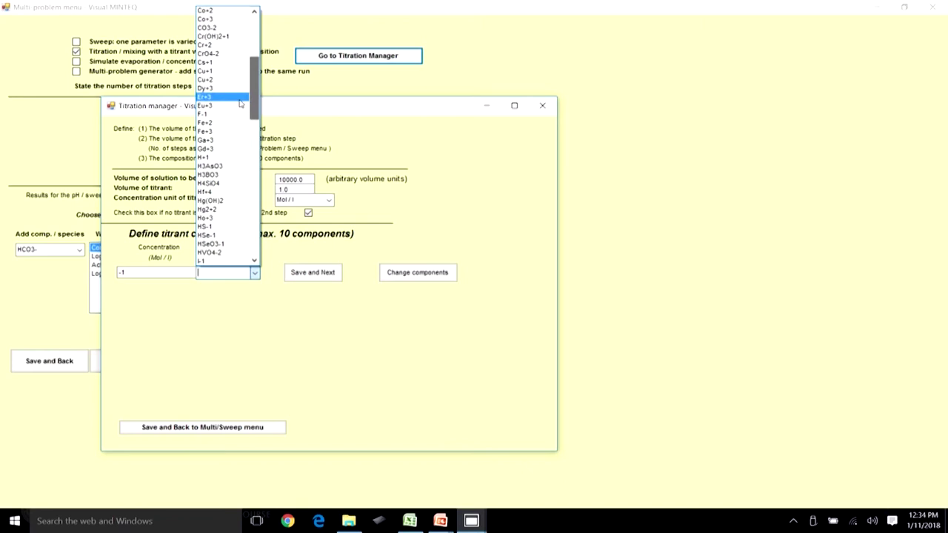
left_click(214, 153)
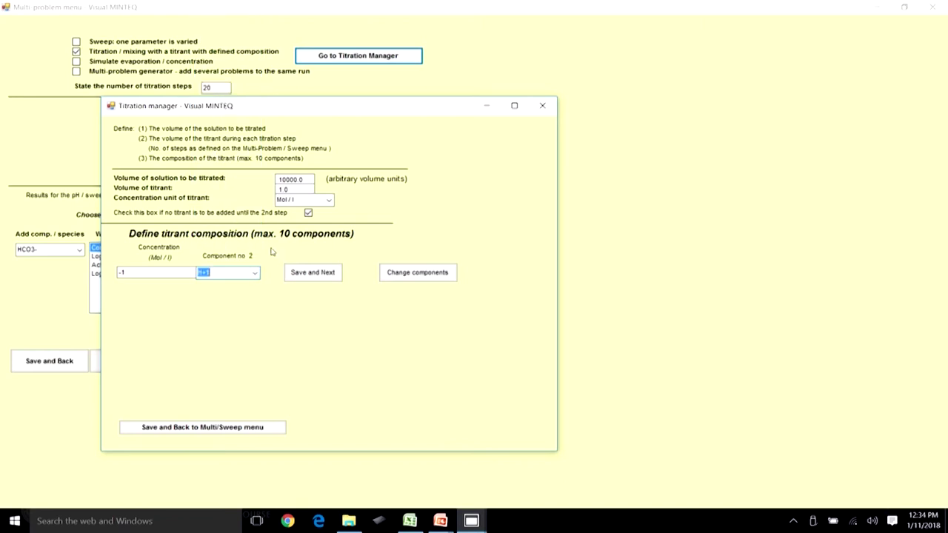
left_click(223, 272)
left_click(142, 273)
left_click(313, 273)
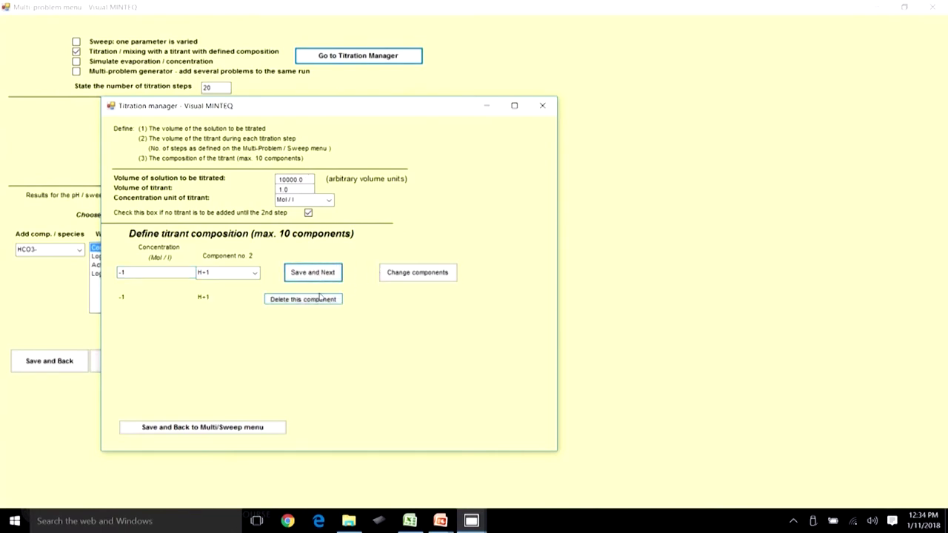
left_click(540, 105)
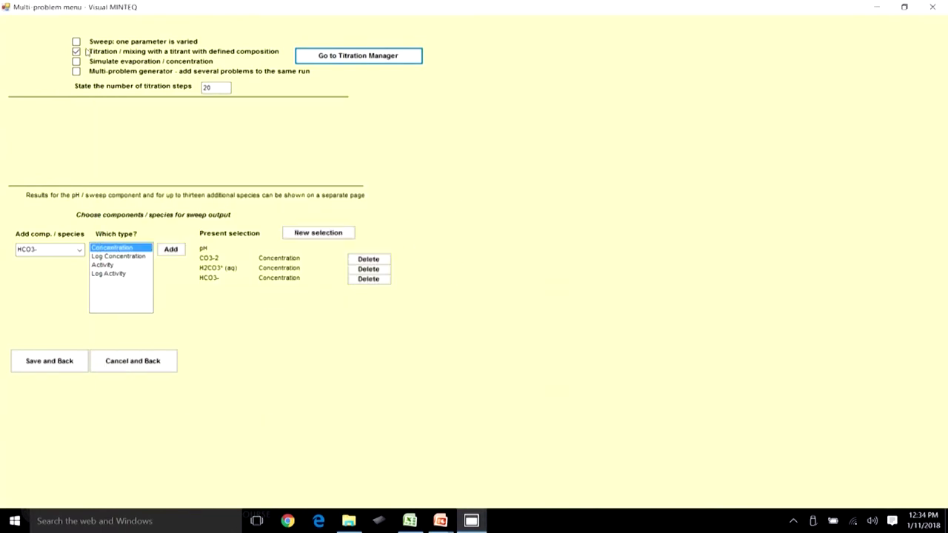
- Switch the multi-problem mode to a one-parameter sweep, look through the available sweep component options, and choose pH
left_click(76, 42)
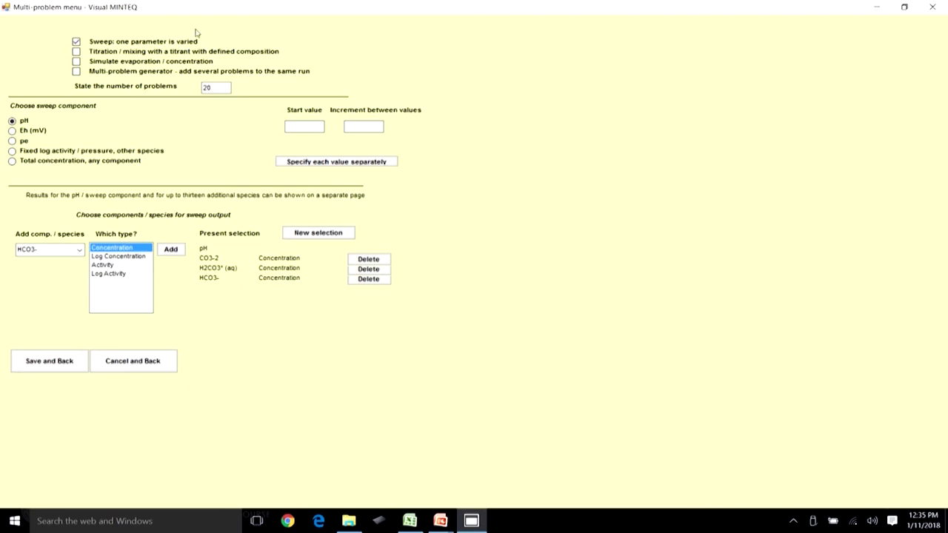
left_click(13, 131)
left_click(14, 141)
left_click(17, 151)
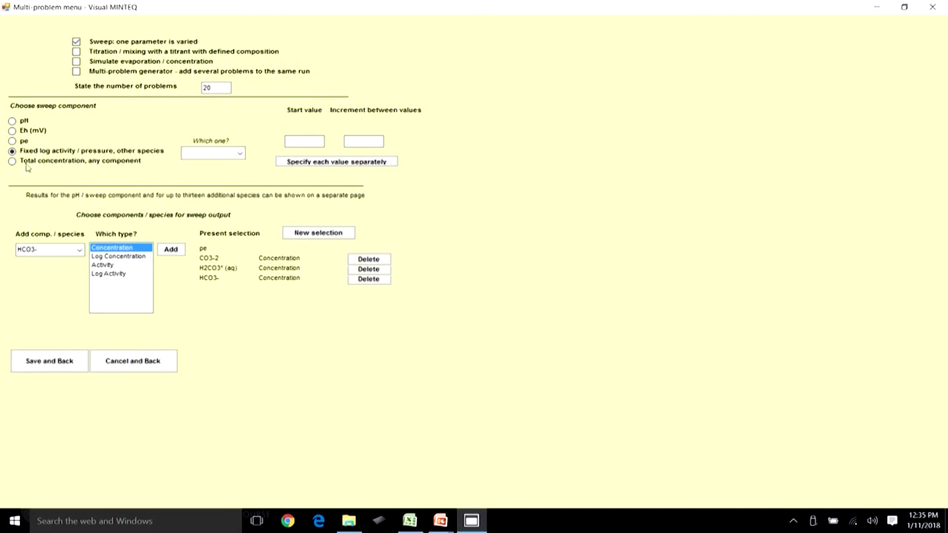
left_click(13, 161)
left_click(240, 154)
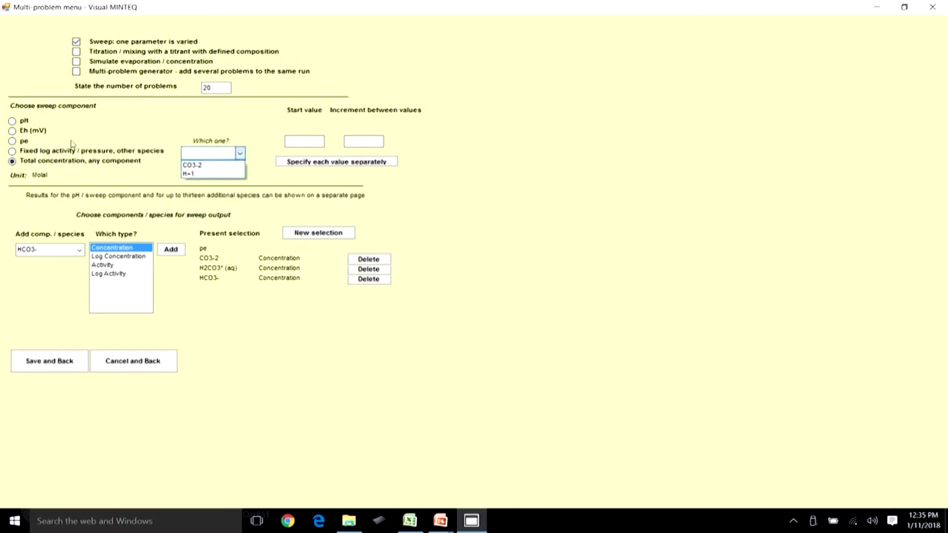
left_click(13, 122)
left_click(13, 121)
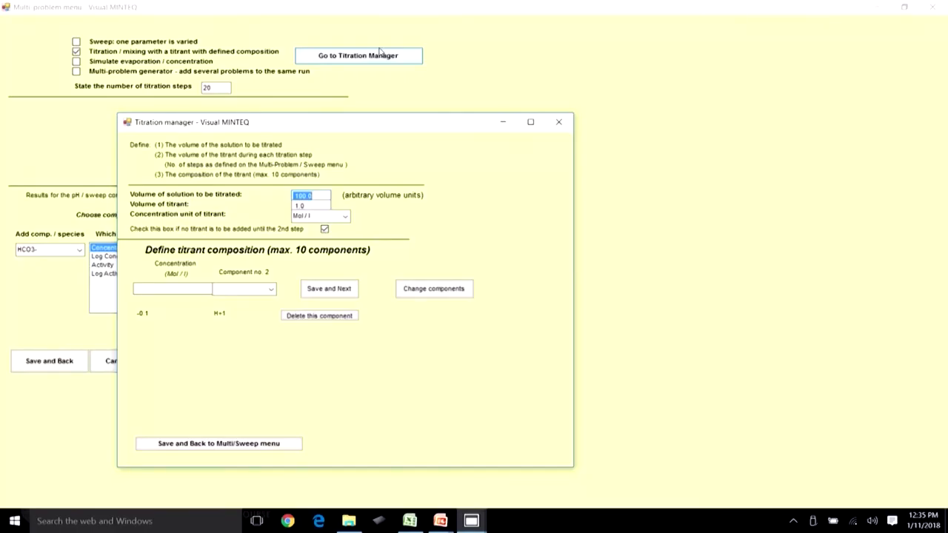
- Choose Ca+2 as the second titrant component in the titration manager
left_click(271, 288)
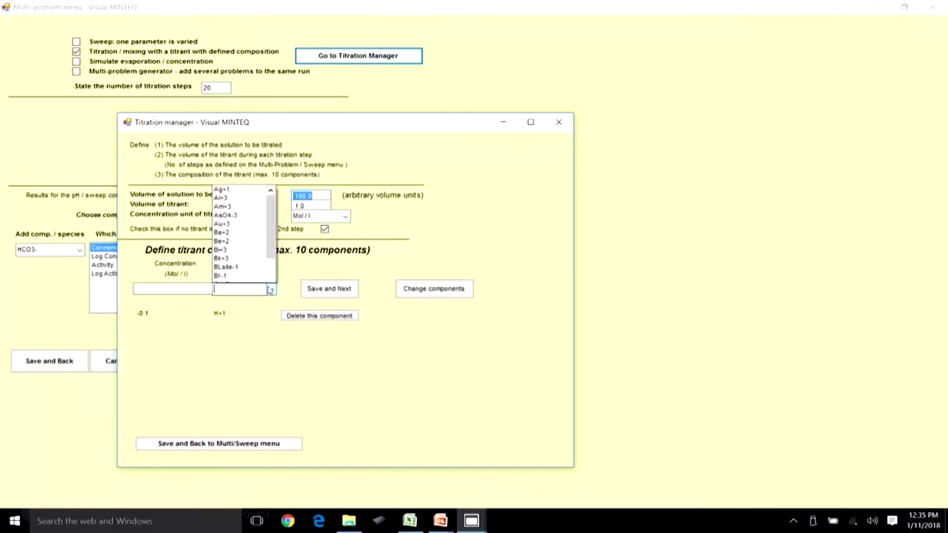
scroll(245, 111, "down", 1)
left_click(234, 94)
left_click(188, 284)
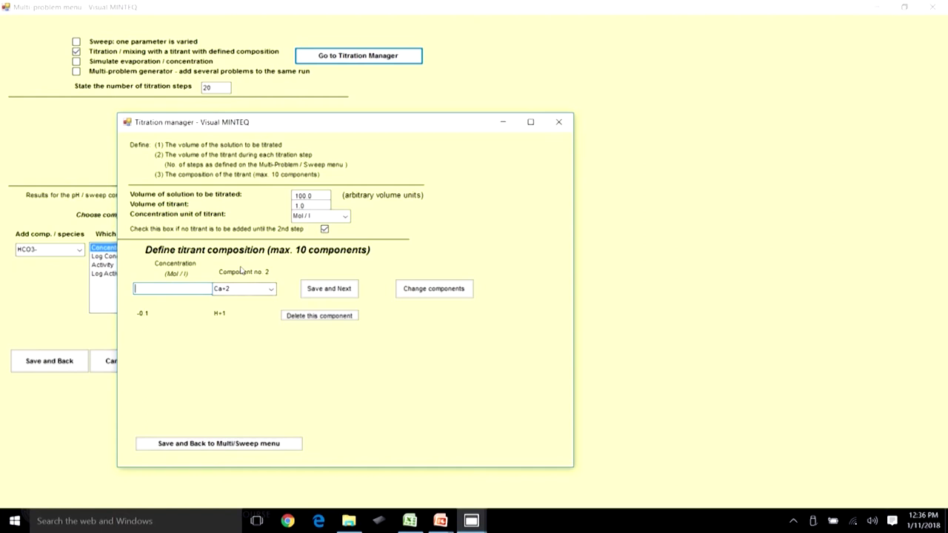
left_click(271, 289)
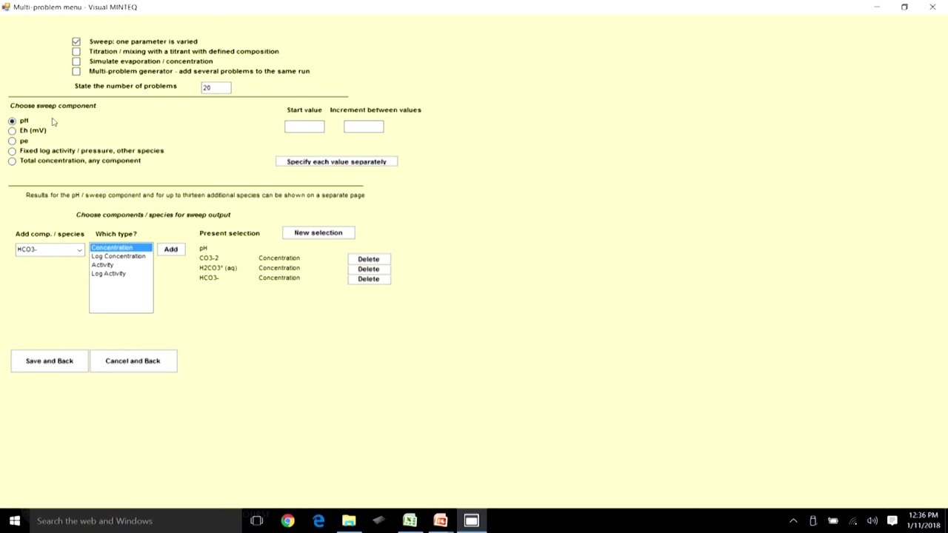
- Set the pH sweep's start value to 0 and the increment between values to .25
left_click(304, 126)
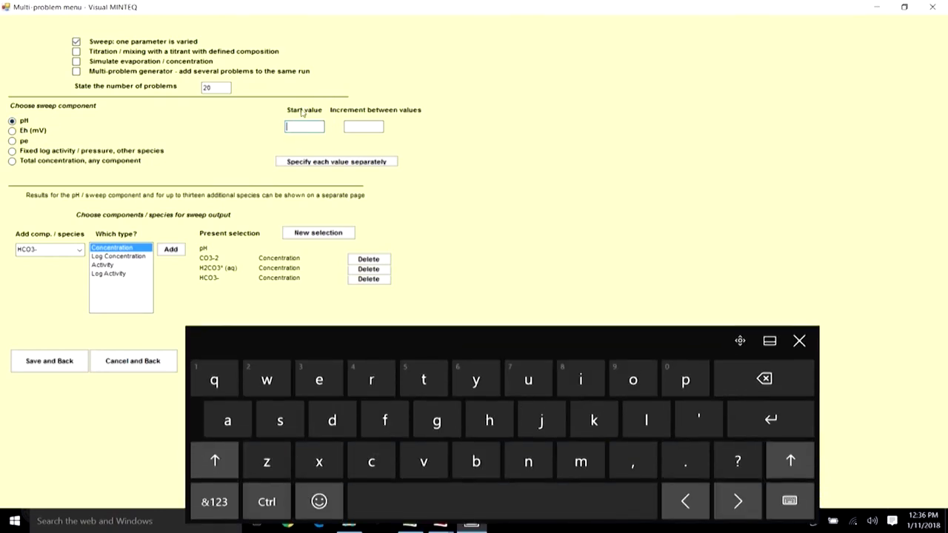
left_click(232, 503)
left_click(634, 502)
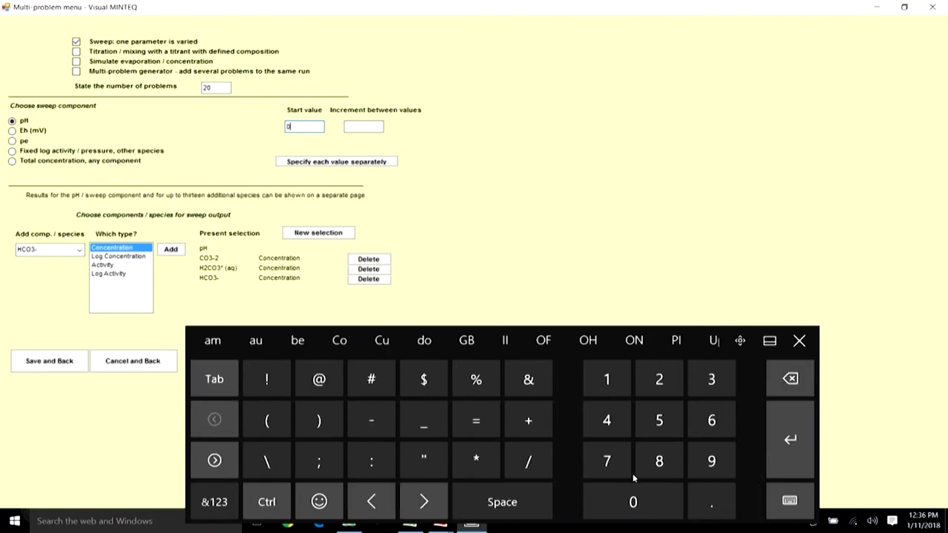
left_click(803, 346)
left_click(360, 122)
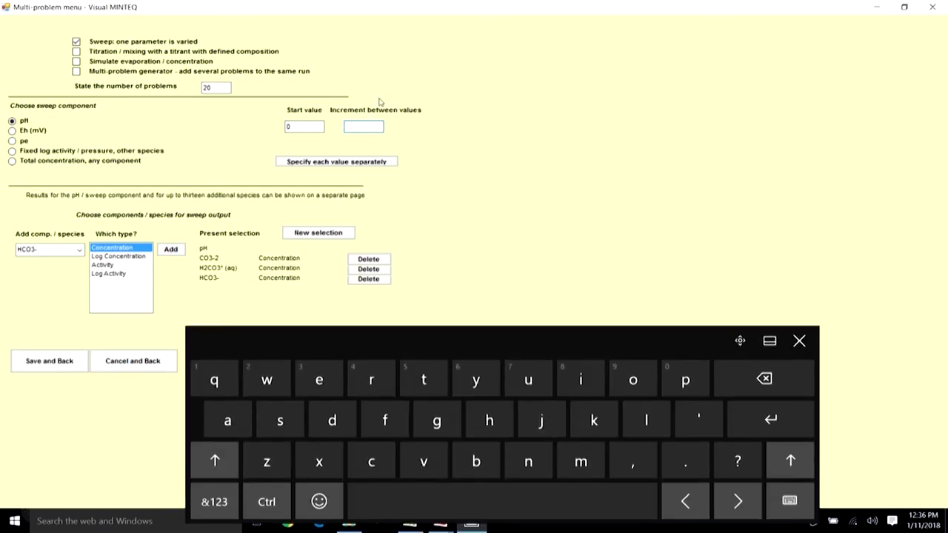
left_click(214, 501)
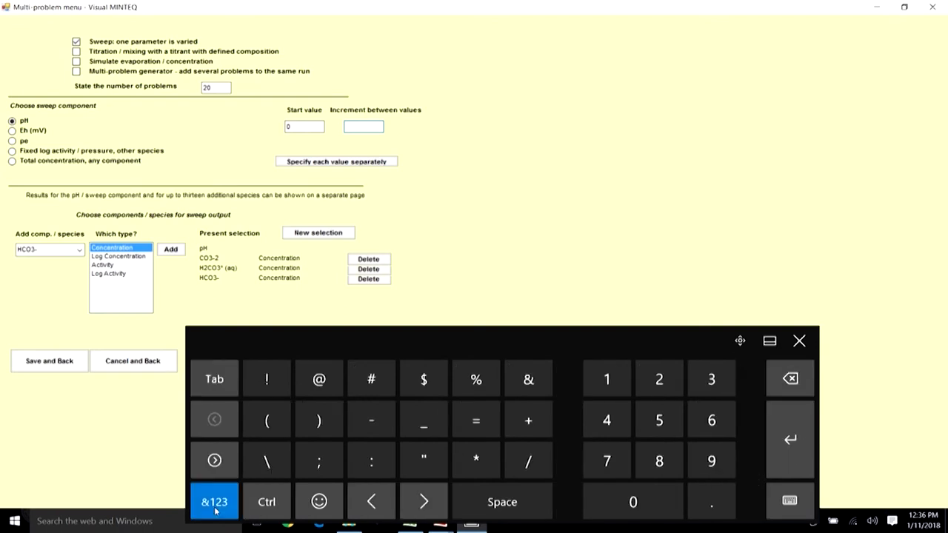
left_click(659, 380)
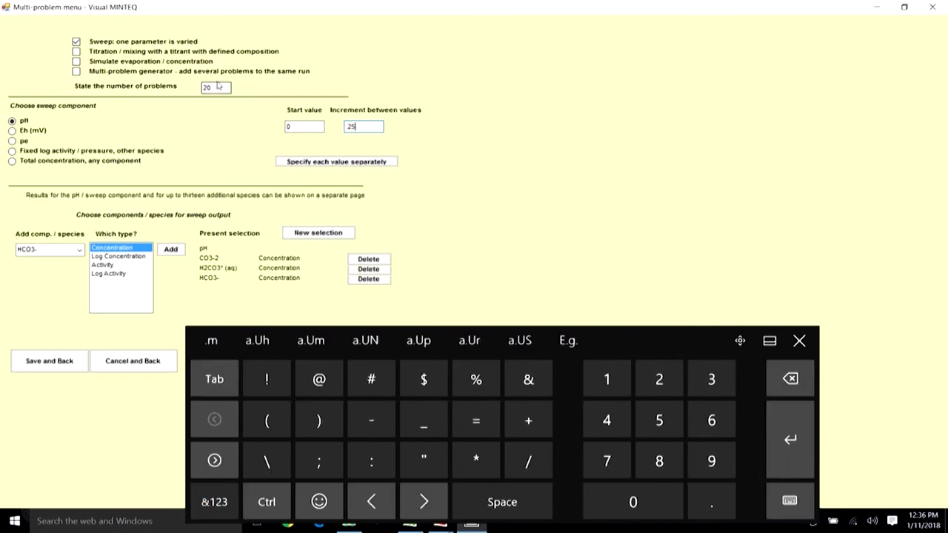
- Set the number of sweep problems to 54
left_click(219, 86)
left_click(790, 379)
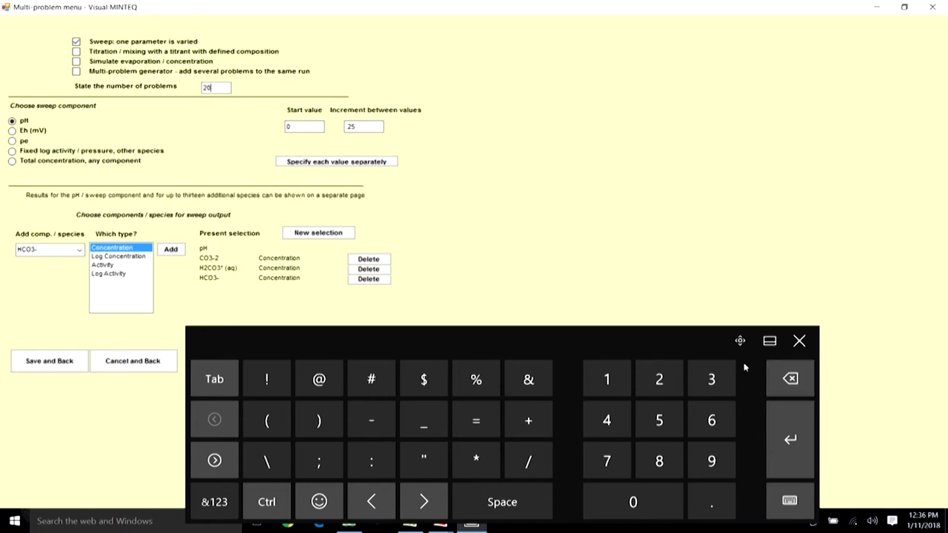
left_click(794, 379)
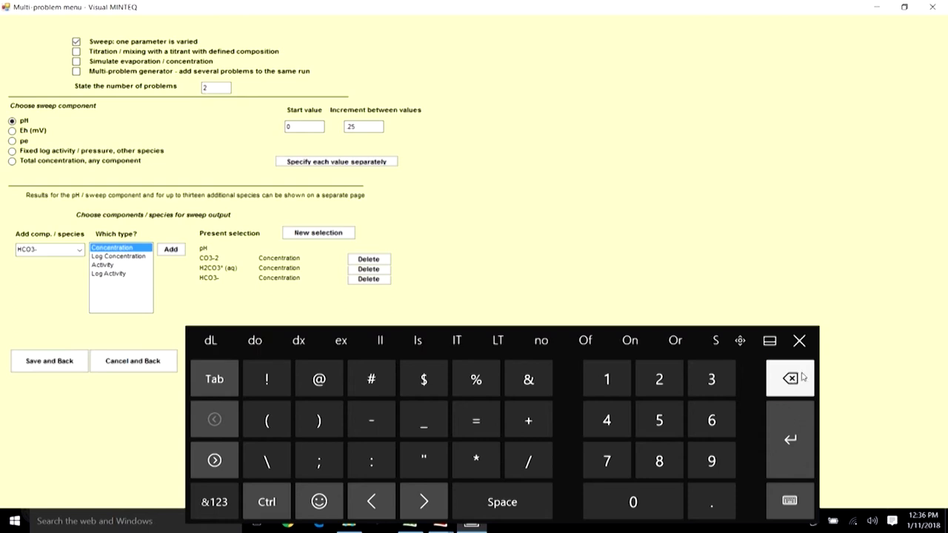
left_click(802, 375)
left_click(661, 419)
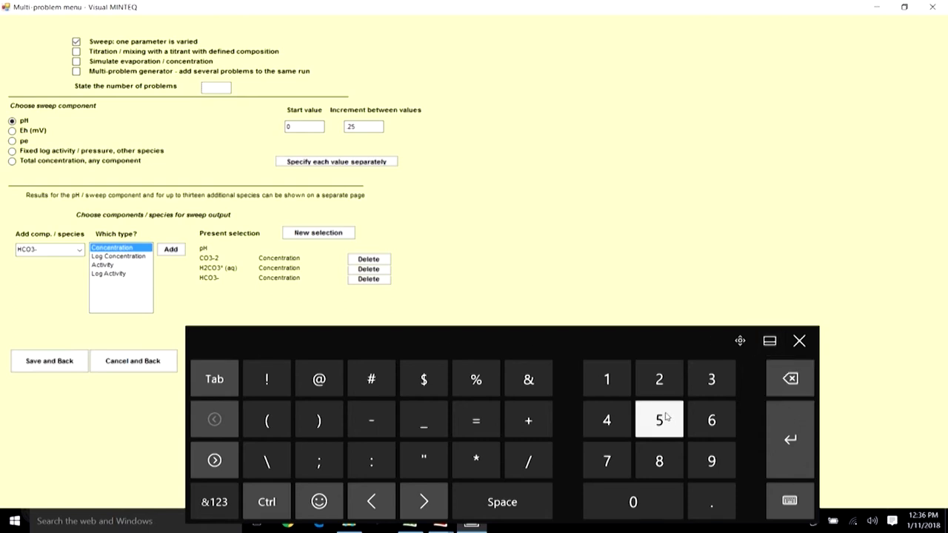
left_click(627, 412)
- Check the pH sweep's start value, increment and number of problems, and save the multi-problem settings
left_click(299, 126)
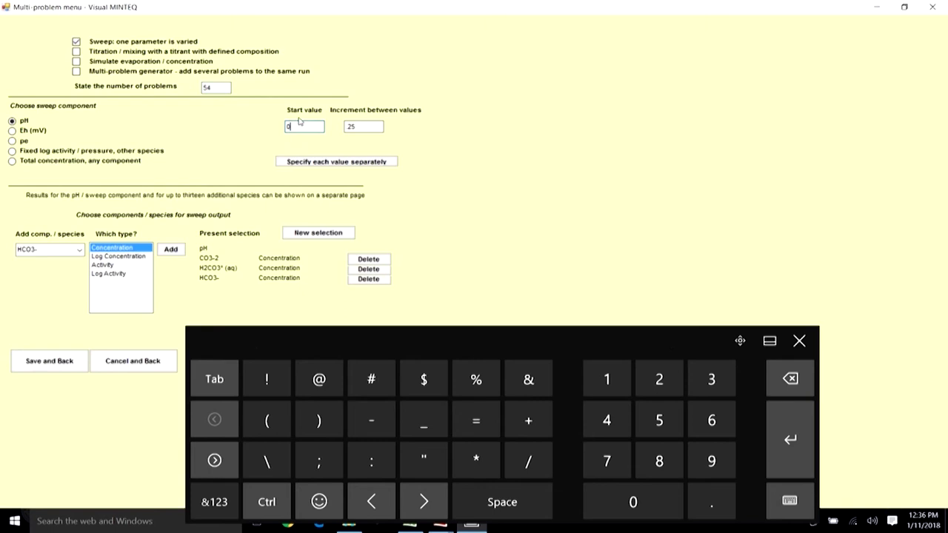
left_click(343, 127)
left_click(360, 126)
left_click(217, 87)
left_click(800, 341)
left_click(303, 126)
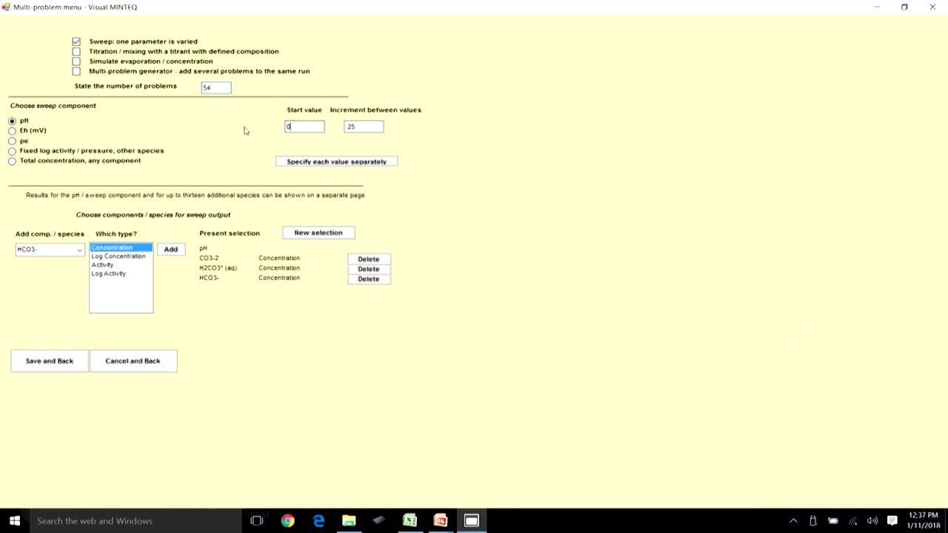
left_click(363, 126)
left_click(364, 125)
left_click(347, 127)
type(".")
double_click(216, 86)
left_click(221, 87)
left_click(52, 361)
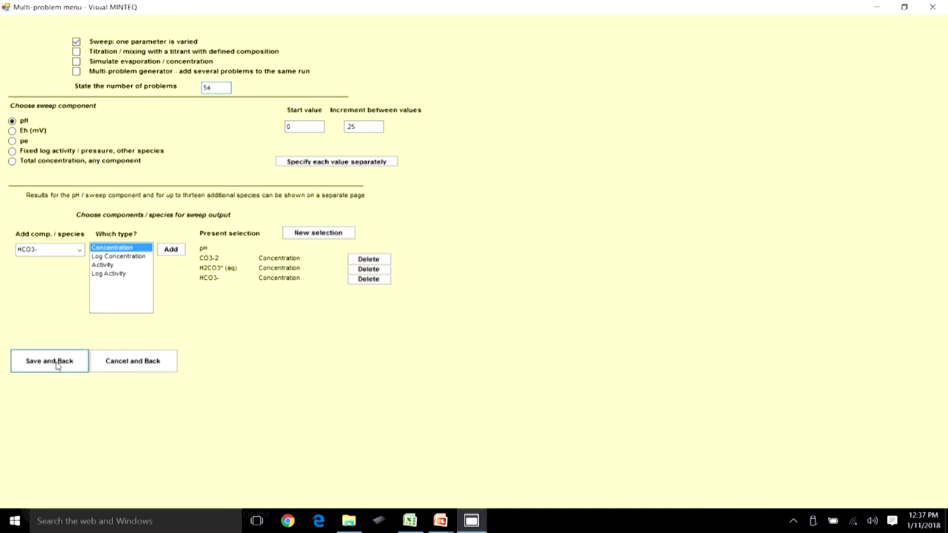
- Review the total concentrations of CO3-2 and H+1 in the component list, return to the main menu and run MINTEQ
left_click(354, 320)
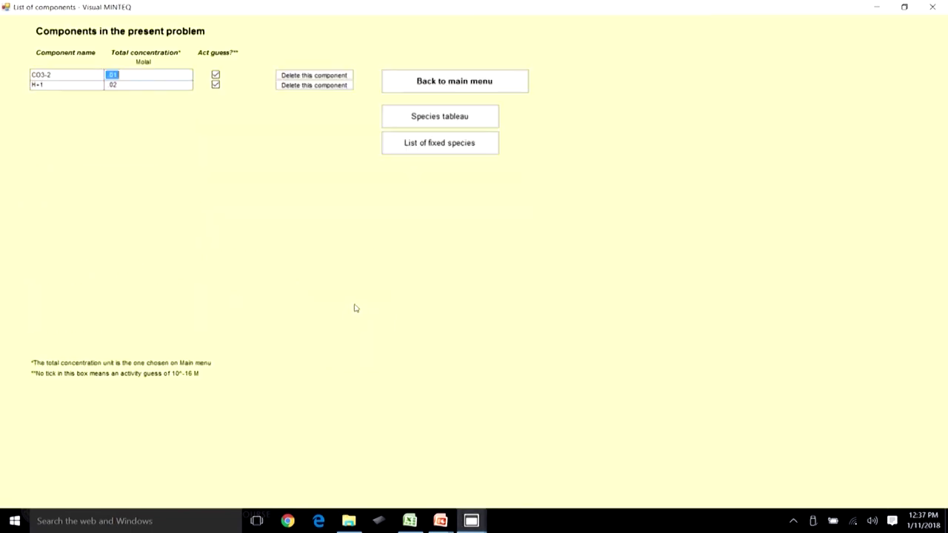
left_click(138, 84)
left_click(478, 81)
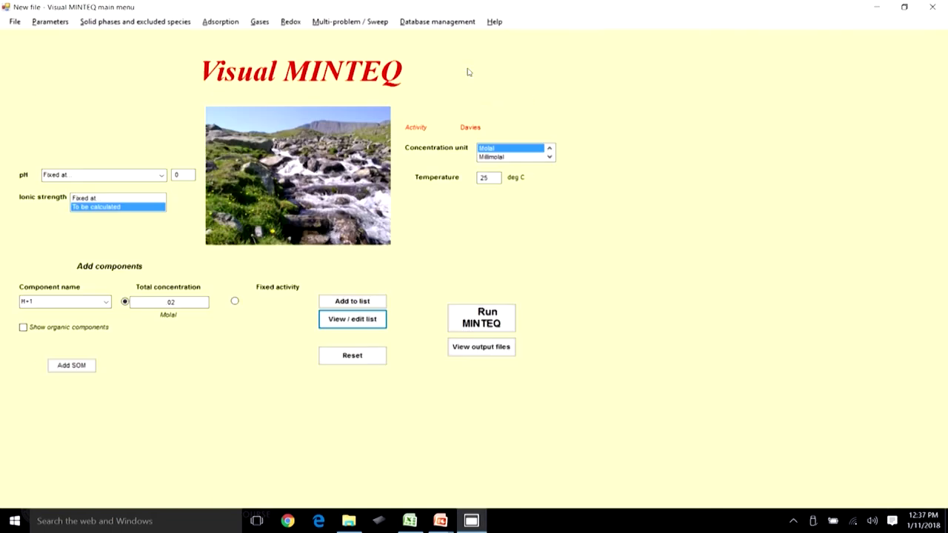
left_click(486, 304)
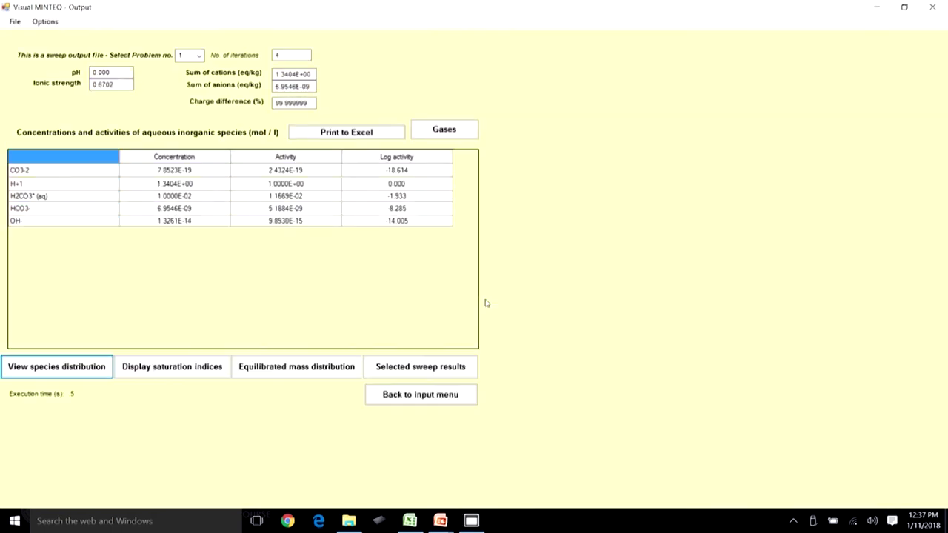
- Examine the output pH for problem no. 1 and for problem no. 54 of the sweep
left_click(199, 58)
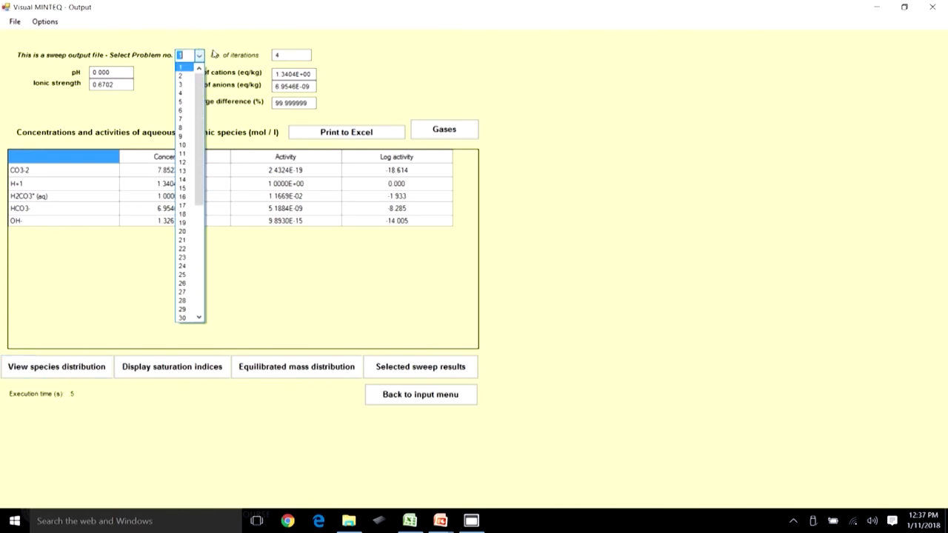
left_click_drag(202, 169, 206, 150)
left_click(135, 98)
left_click(120, 73)
left_click(199, 55)
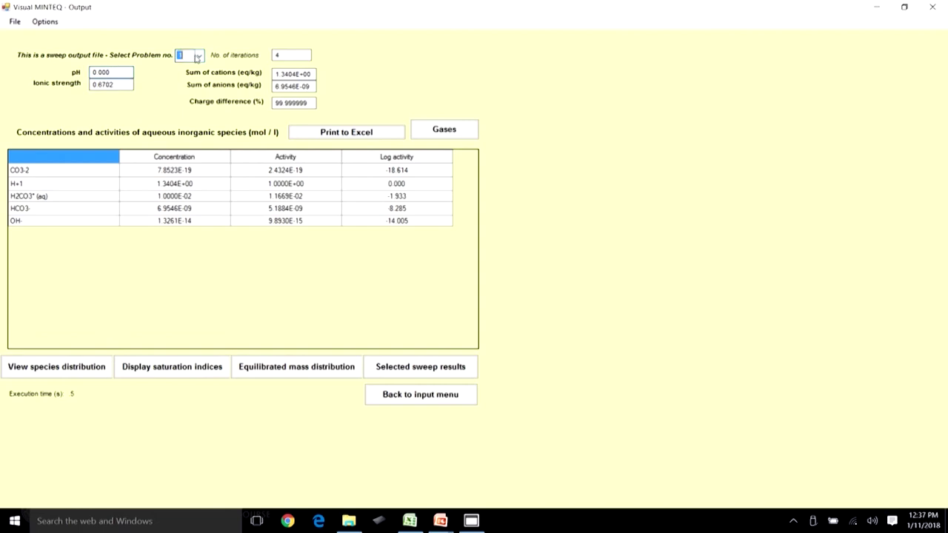
left_click_drag(200, 103, 197, 319)
left_click(186, 317)
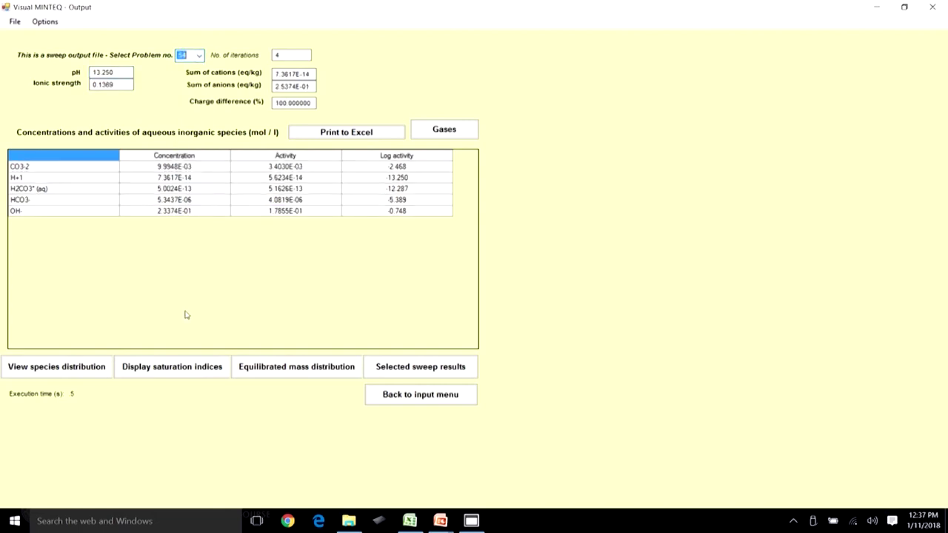
left_click(123, 70)
- Return the output to problem no. 1 and open the selected sweep results table
left_click(201, 57)
scroll(185, 222, "up", 8)
left_click(184, 67)
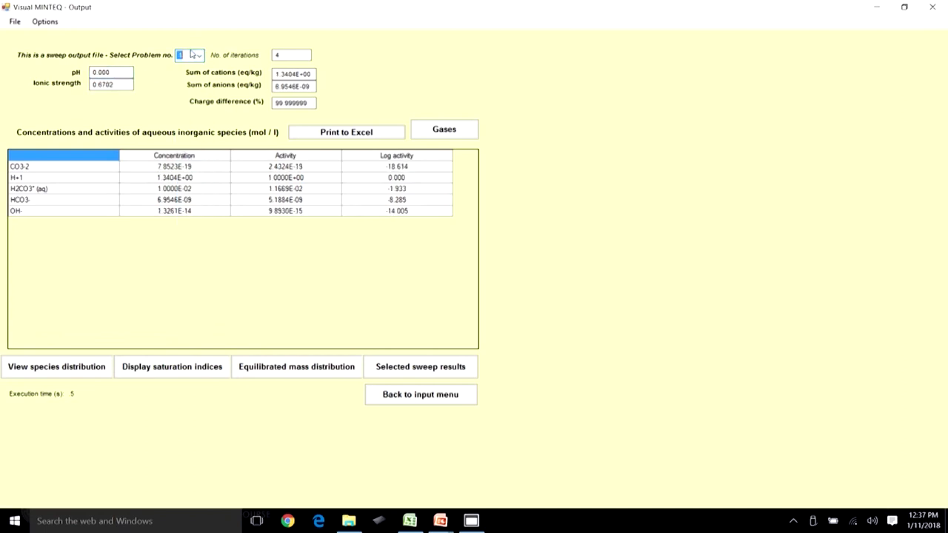
left_click(414, 368)
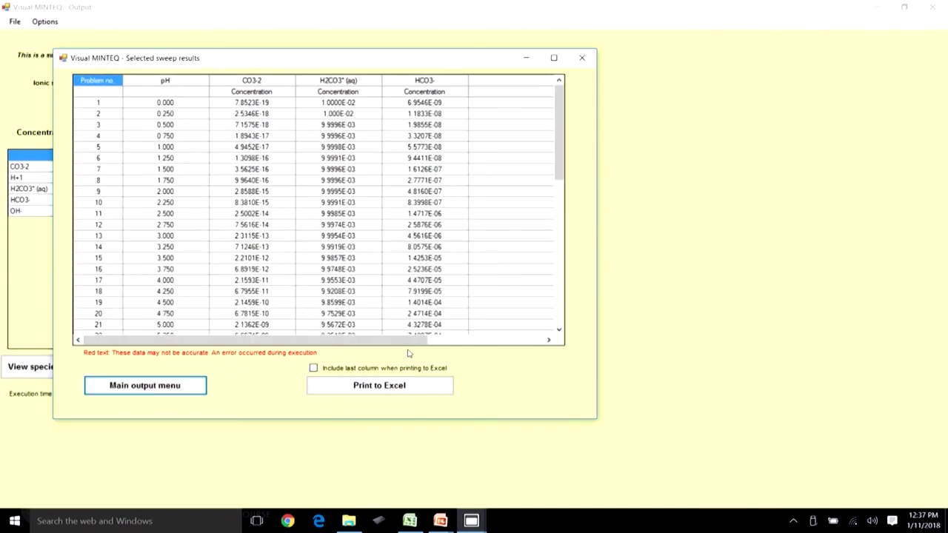
- Compare the CO3-2, H2CO3* (aq) and HCO3- concentrations at pH 0 in the selected sweep results table
left_click(173, 102)
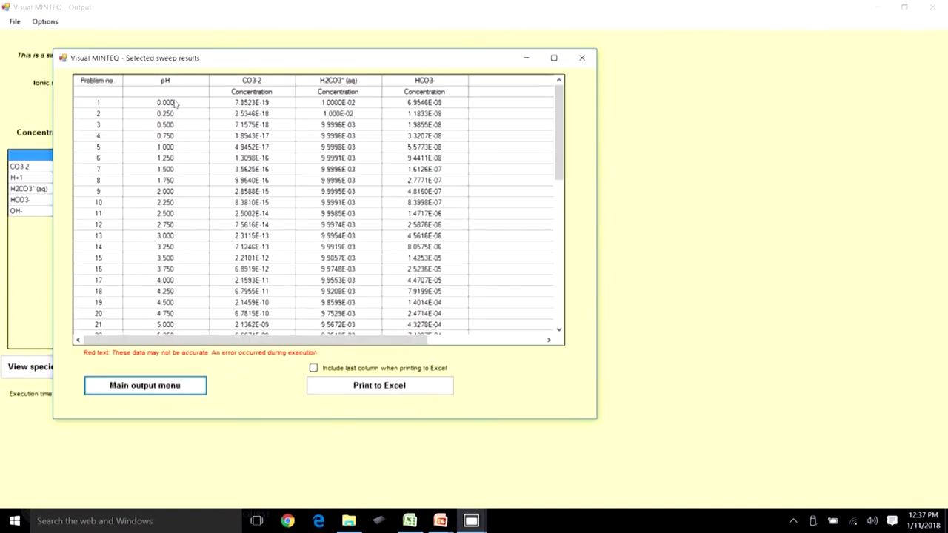
left_click(274, 105)
left_click(428, 105)
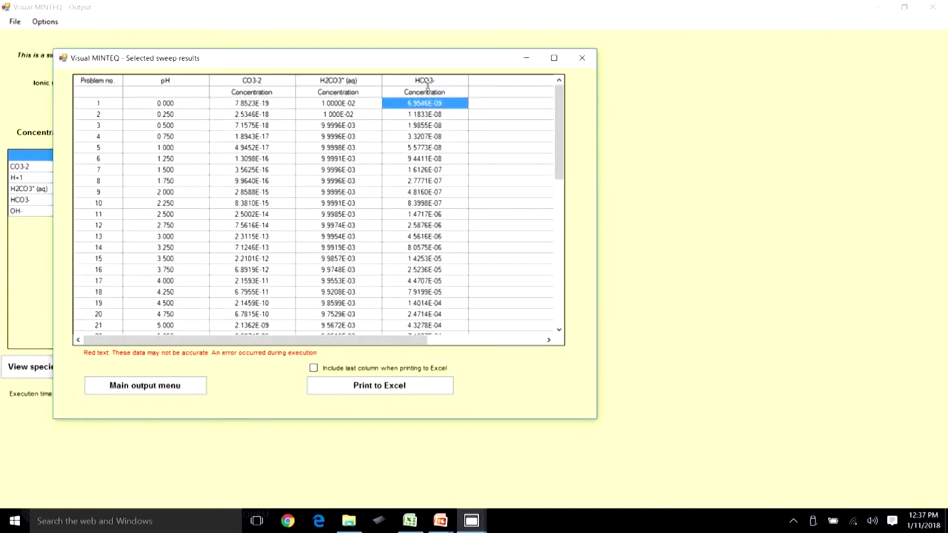
left_click(175, 106)
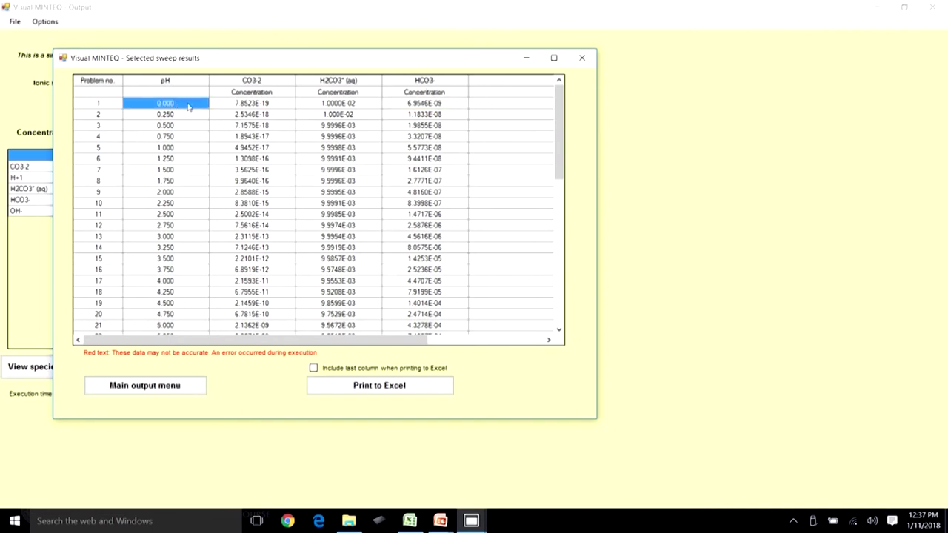
left_click(350, 104)
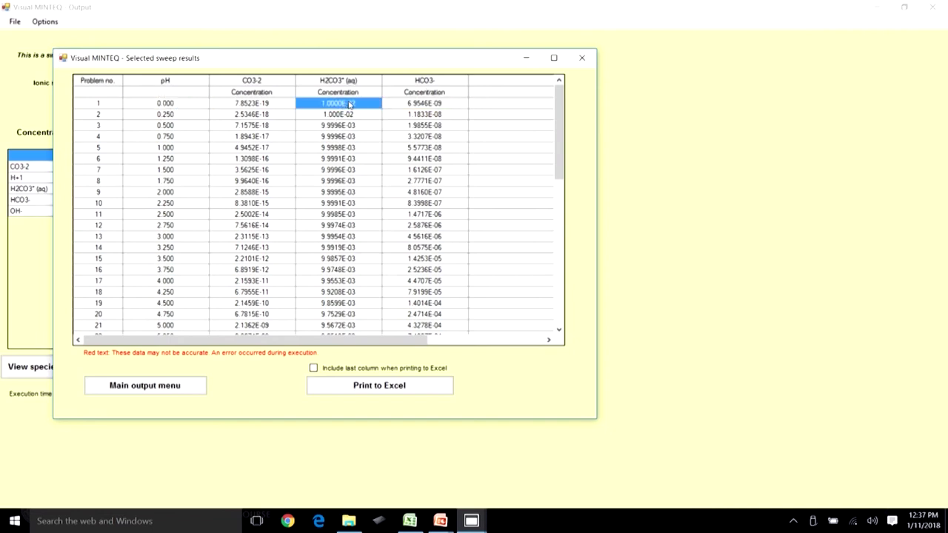
left_click(271, 105)
left_click(437, 107)
mouse_move(555, 153)
left_mouse_down()
mouse_move(561, 318)
mouse_move(559, 148)
left_mouse_up()
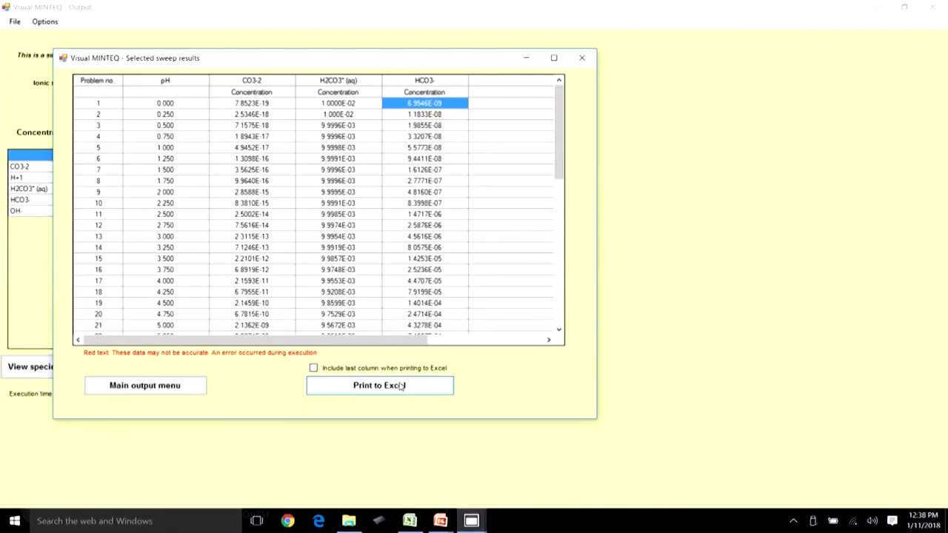
- Export the selected sweep results to Excel and review the exported rows through the end of the sweep
left_click(420, 380)
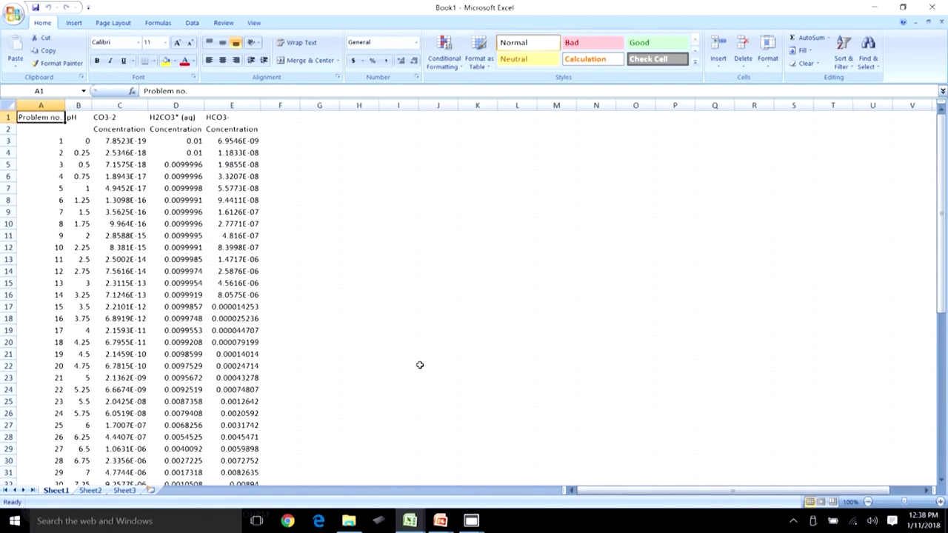
mouse_move(938, 255)
left_mouse_down()
mouse_move(946, 424)
mouse_move(945, 271)
left_mouse_up()
left_click_drag(943, 182, 930, 119)
- Insert a blank markers-only scatter chart from an empty cell outside the exported data
left_click(434, 130)
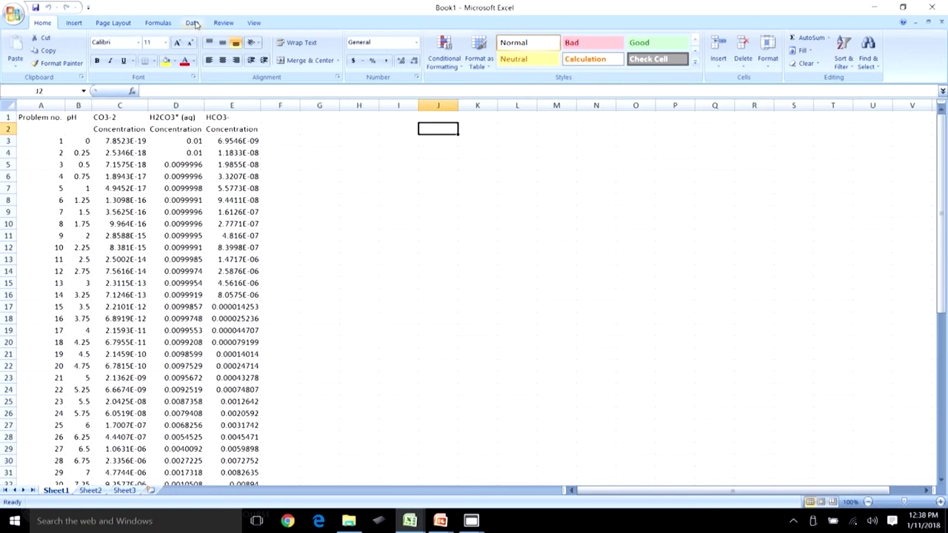
left_click(78, 23)
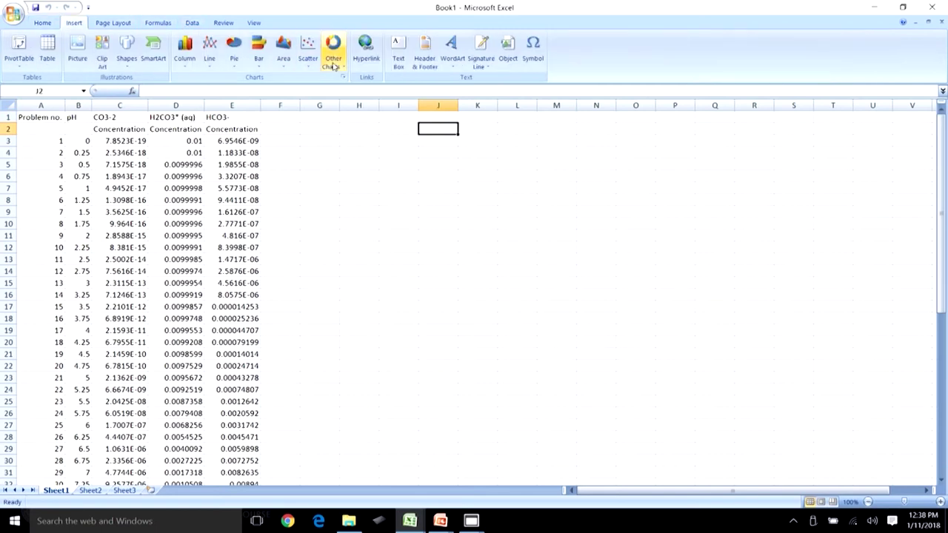
left_click(307, 52)
left_click(260, 101)
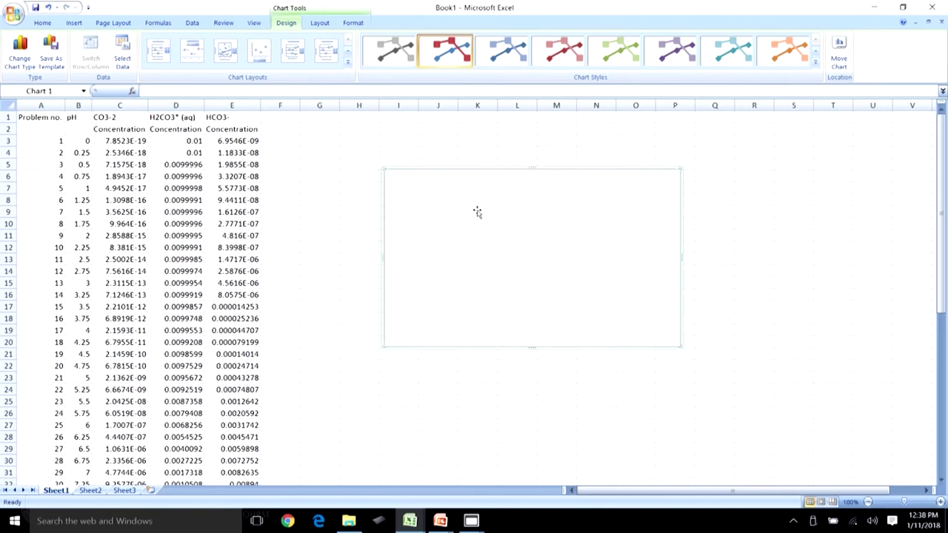
- Set the chart's data range to Sheet1 B1:E56, covering pH and the three carbonate species concentrations
left_click(122, 58)
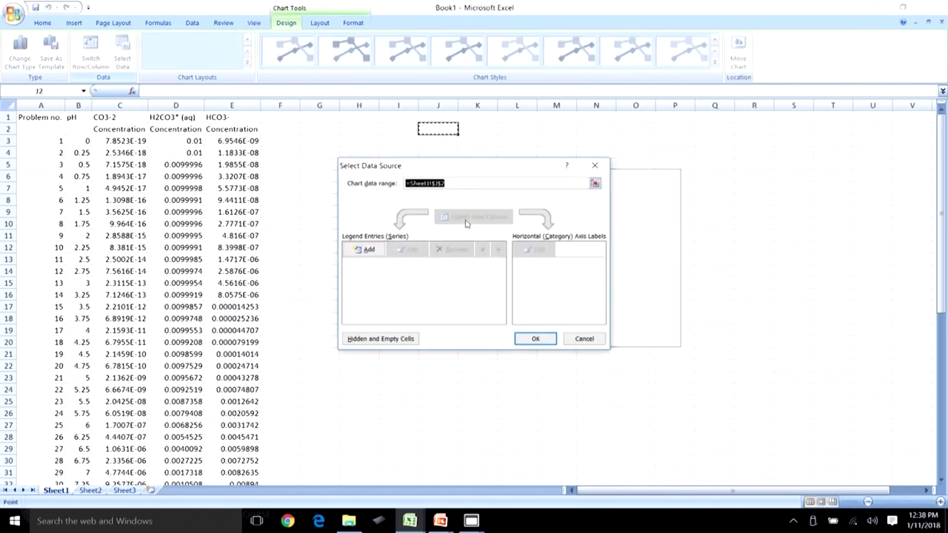
left_click_drag(74, 117, 246, 461)
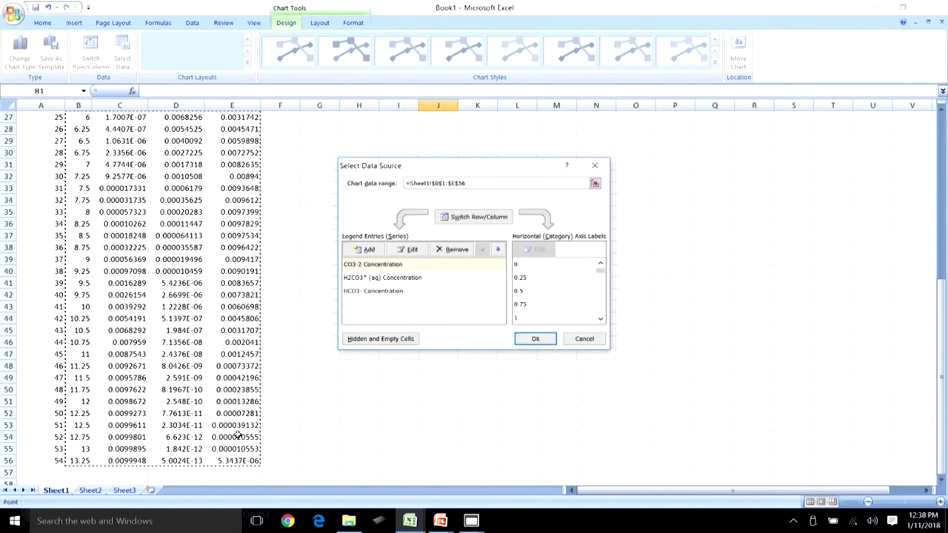
left_click_drag(943, 415, 943, 307)
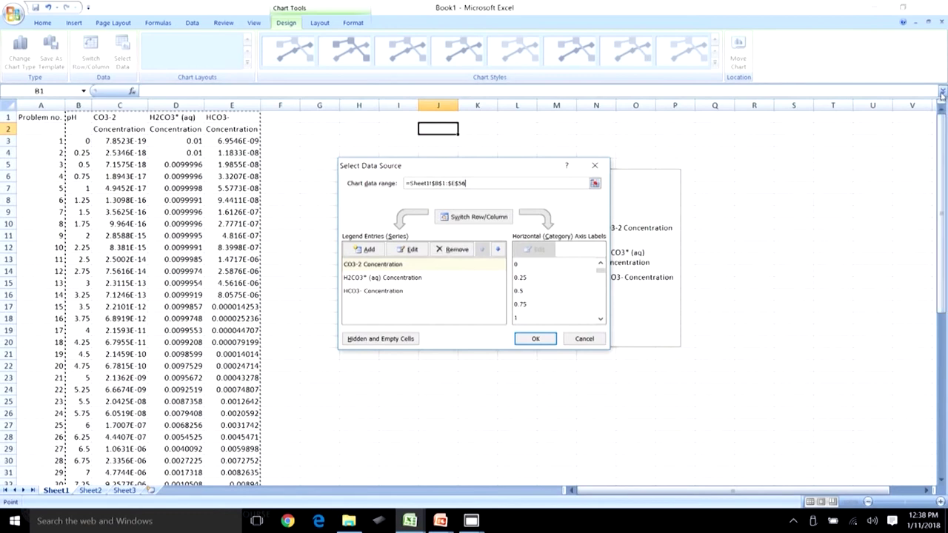
left_click_drag(536, 169, 562, 202)
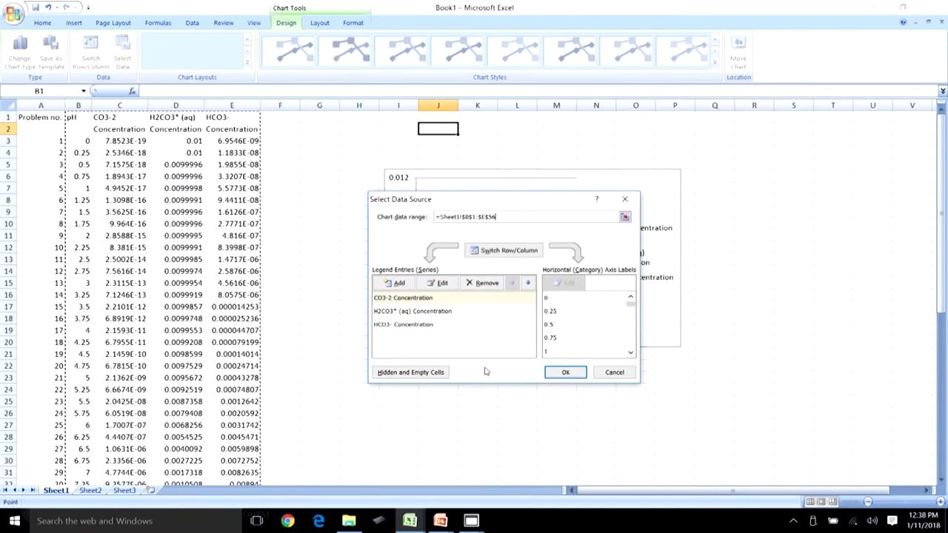
left_click(566, 372)
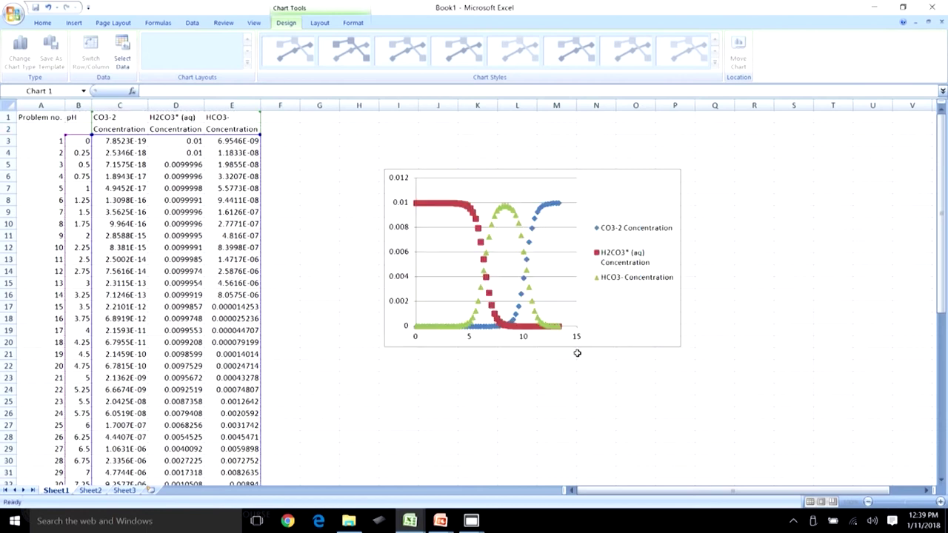
- Move the scatter chart up beside the data table and enlarge it to reach about column U and row 29
left_click_drag(681, 346, 852, 420)
left_click_drag(796, 212, 714, 155)
left_click(775, 364)
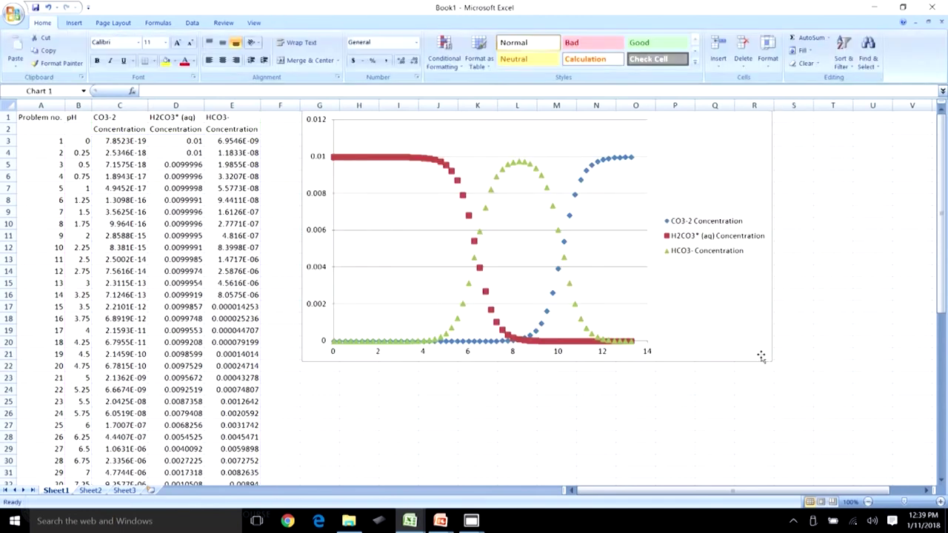
left_click(770, 360)
left_click_drag(770, 360, 867, 448)
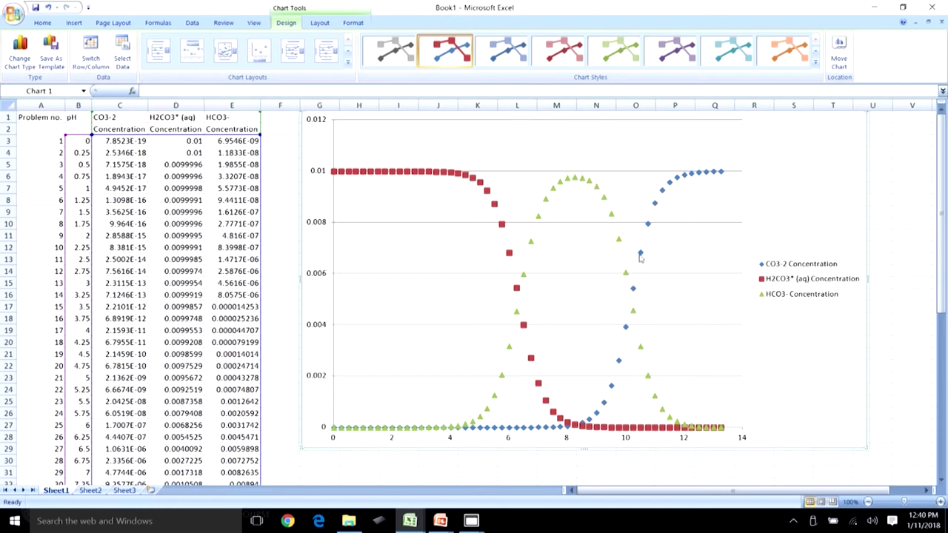
- Examine the HCO3- peak and the crossing of the HCO3- and CO3-2 curves on the chart
left_click(567, 185)
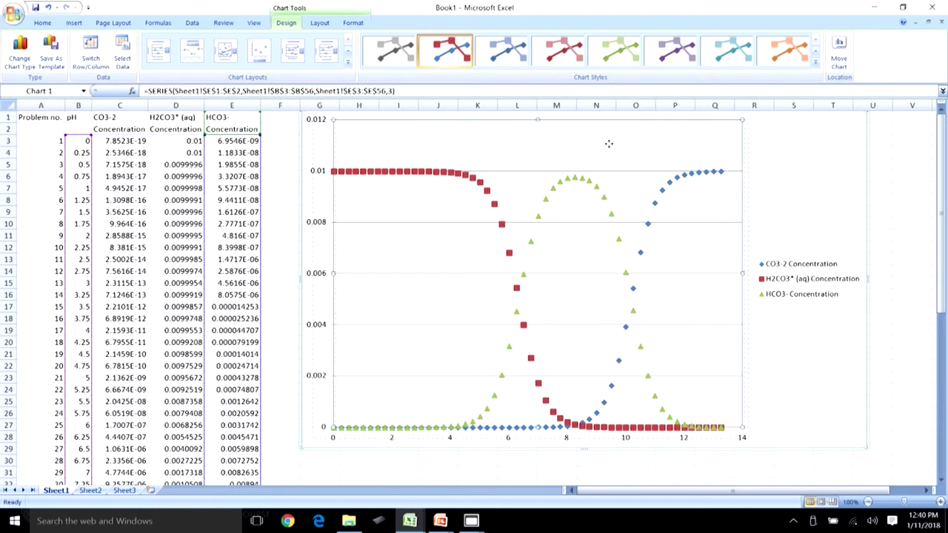
left_click_drag(610, 146, 612, 149)
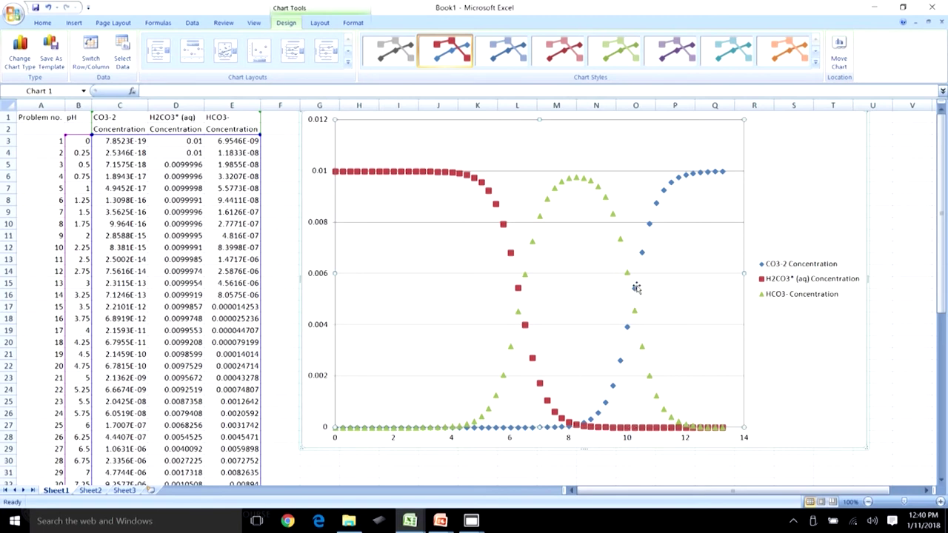
left_click(637, 288)
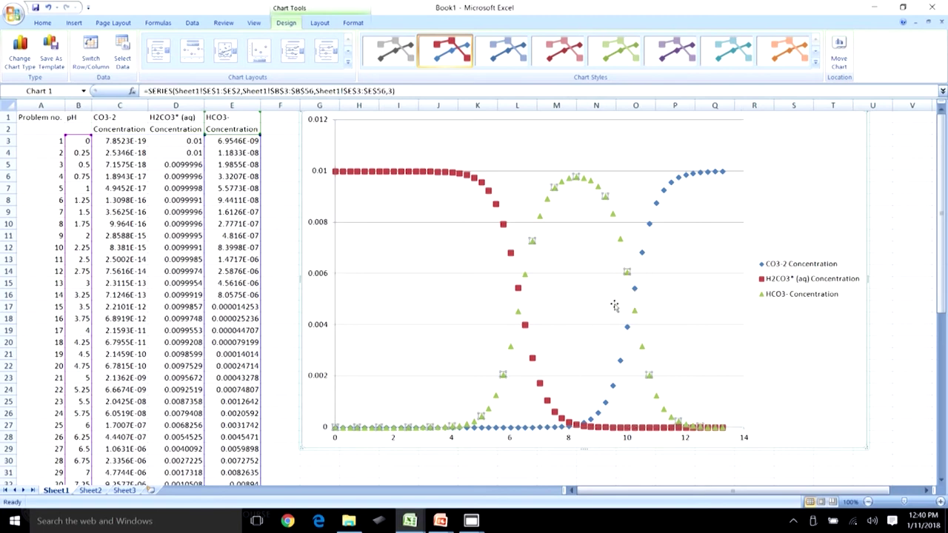
left_click(655, 295)
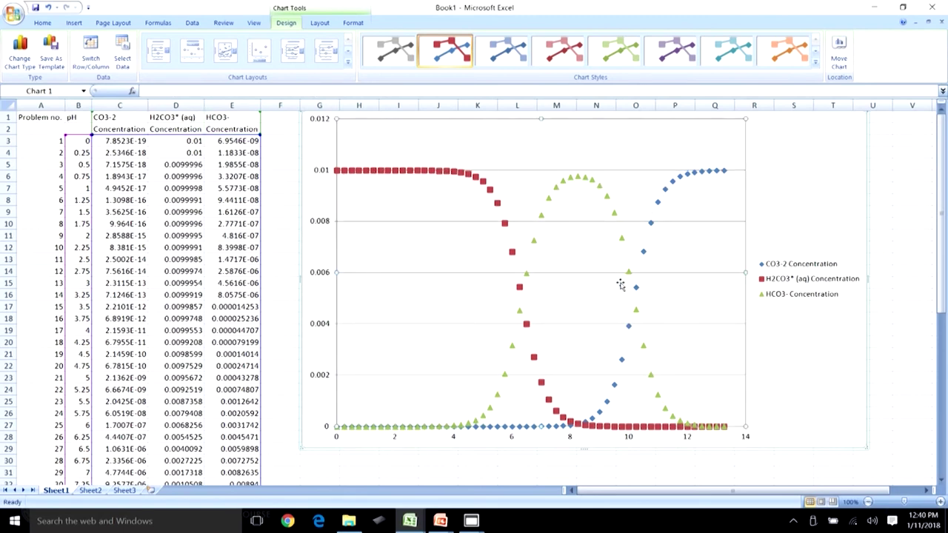